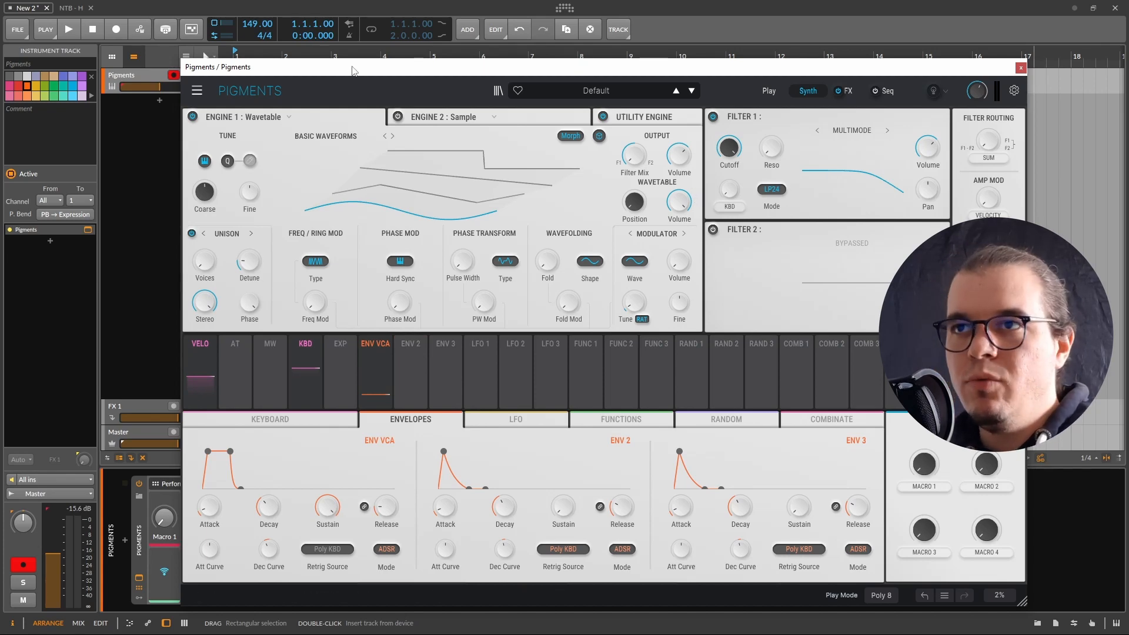
# Open the Pigments preset browser and filter the presets to the Ollie Preset Pack 3 bank.
pyautogui.moveTo(356, 68)
pyautogui.mouseDown()
pyautogui.moveTo(420, 145)
pyautogui.moveTo(338, 54)
pyautogui.moveTo(360, 61)
pyautogui.mouseUp()
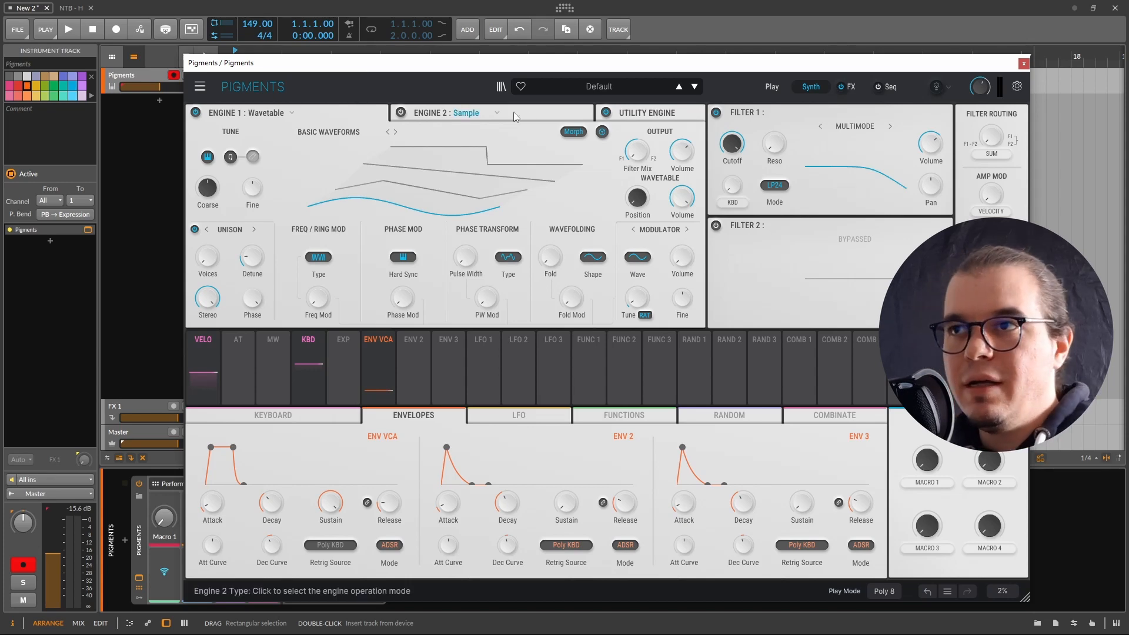
pyautogui.click(501, 87)
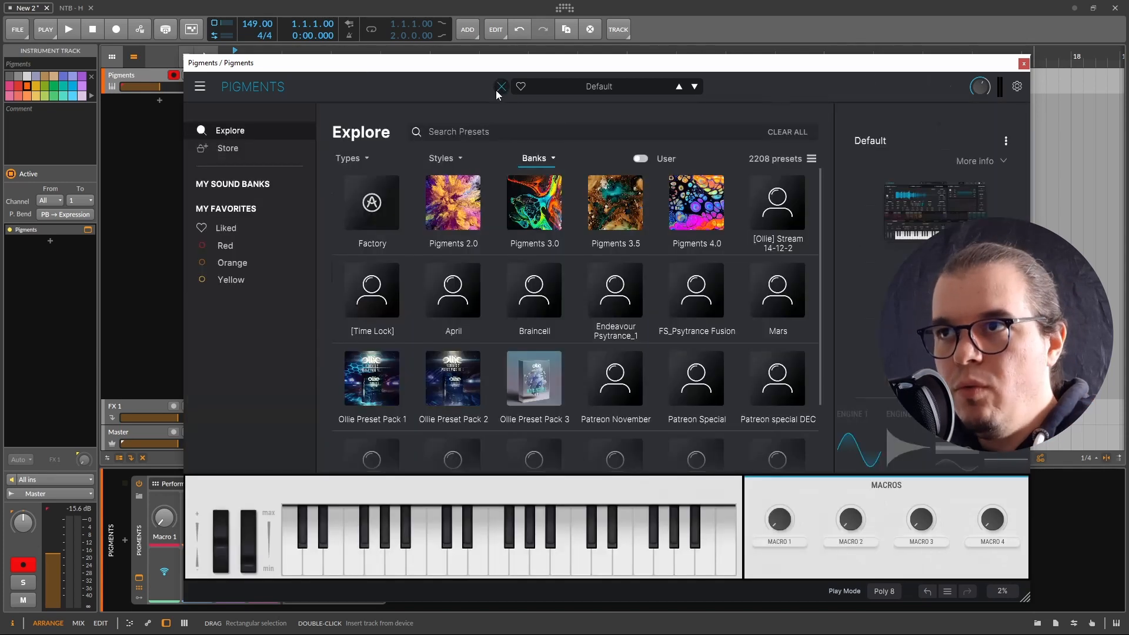
pyautogui.click(531, 362)
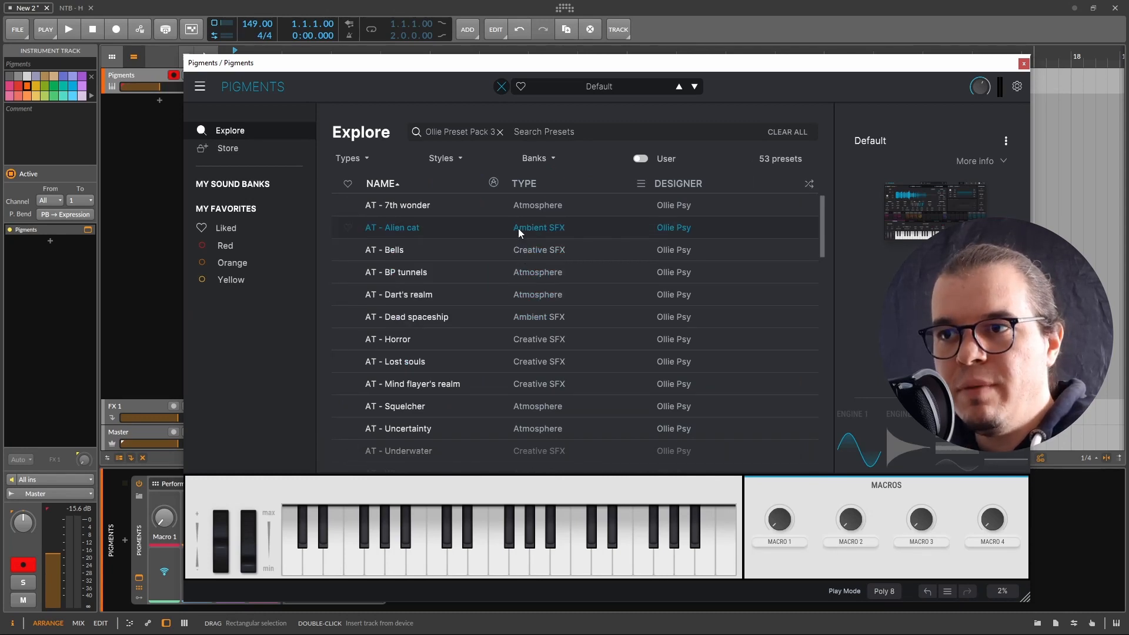
# Look through the whole preset list of Ollie Preset Pack 3, from the atmospheres to the SFX presets.
pyautogui.scroll(-5, 521, 250)
pyautogui.scroll(2, 515, 266)
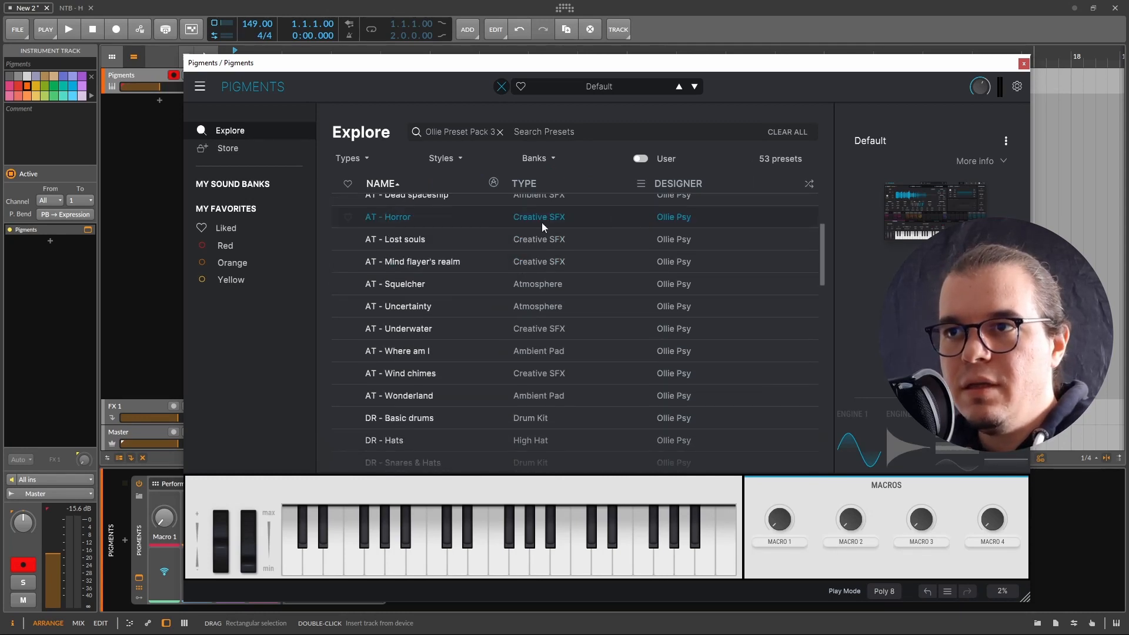
pyautogui.scroll(-3, 529, 262)
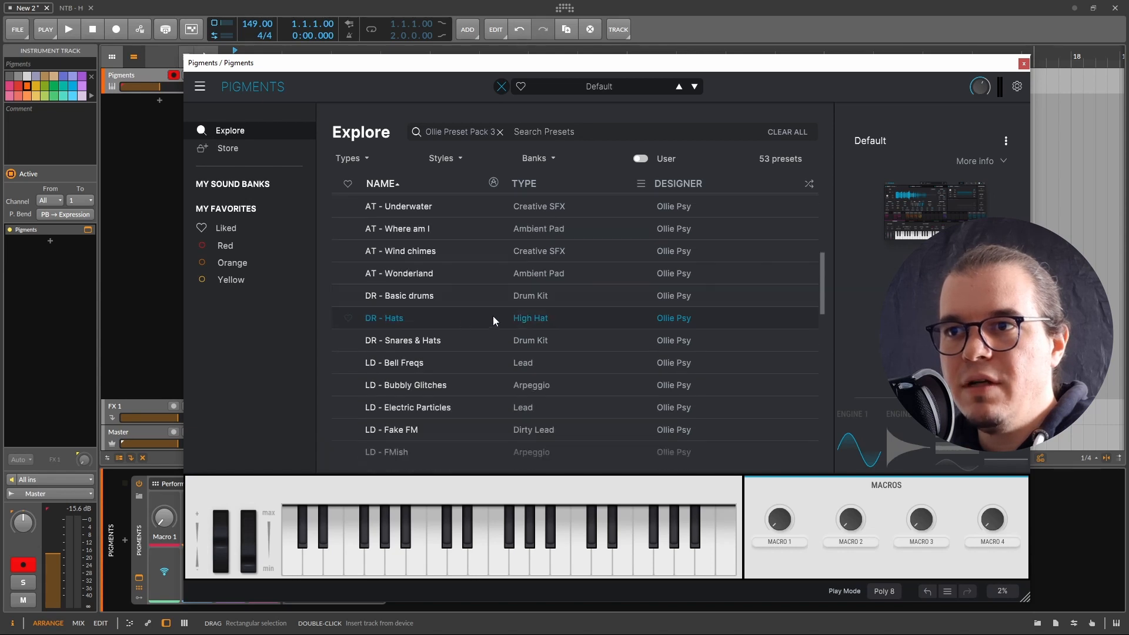
pyautogui.scroll(-2, 541, 323)
pyautogui.scroll(-7, 396, 341)
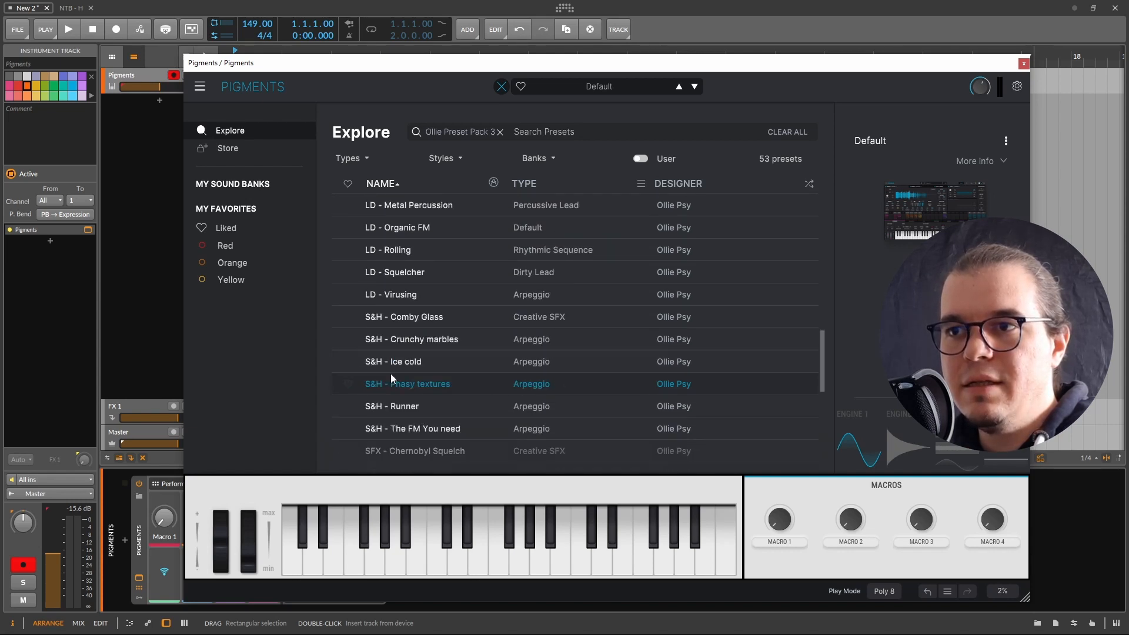
pyautogui.scroll(-2, 458, 353)
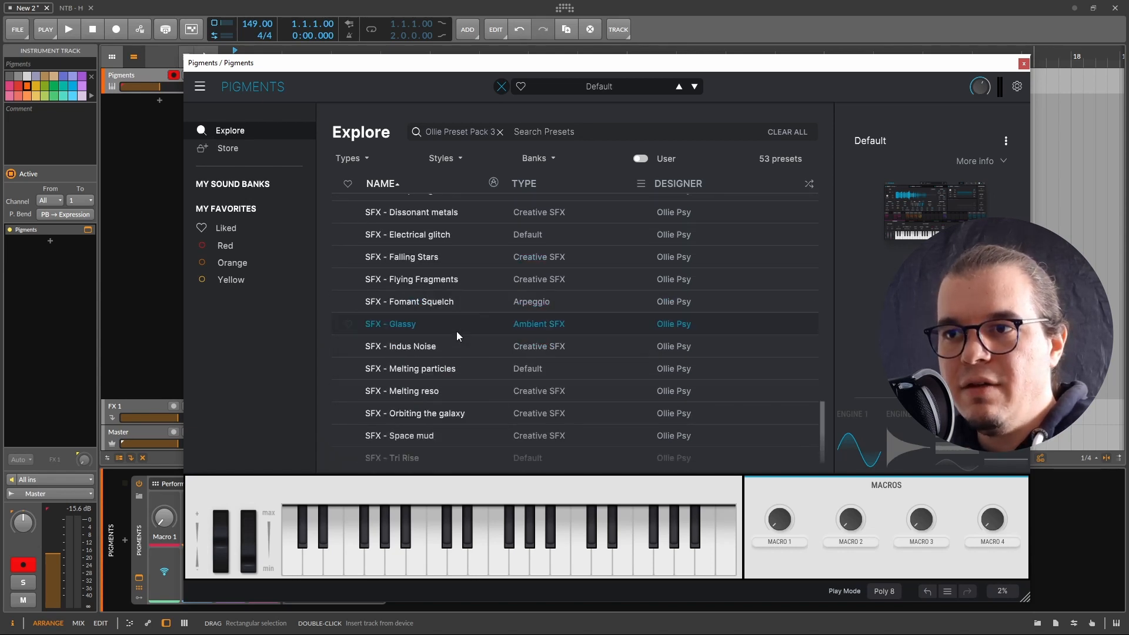
pyautogui.scroll(-1, 465, 341)
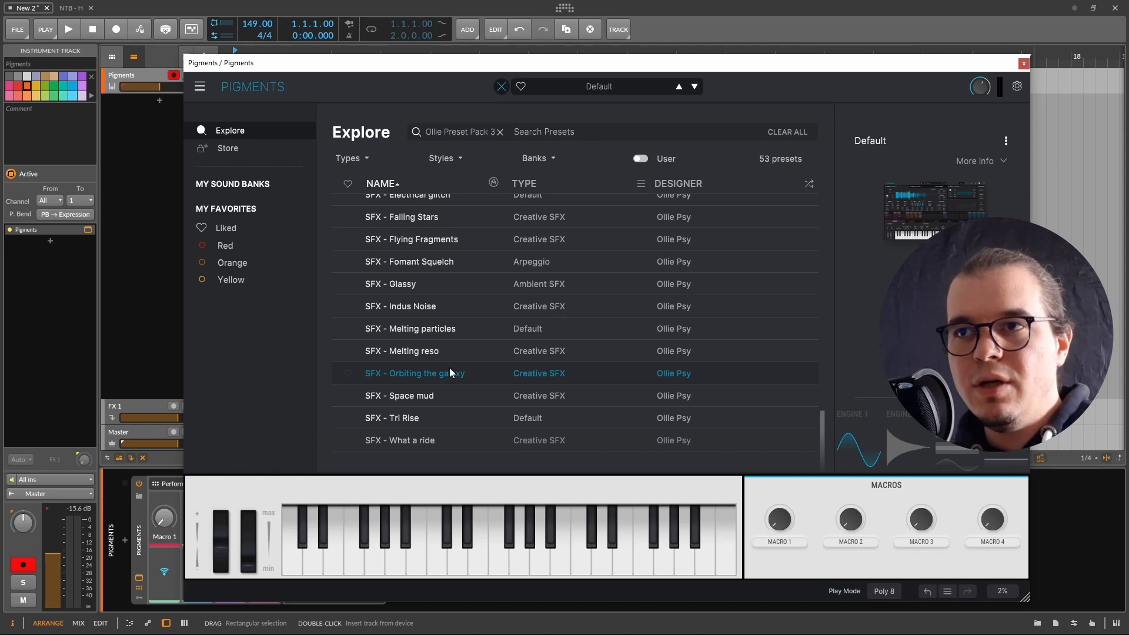
pyautogui.scroll(6, 450, 371)
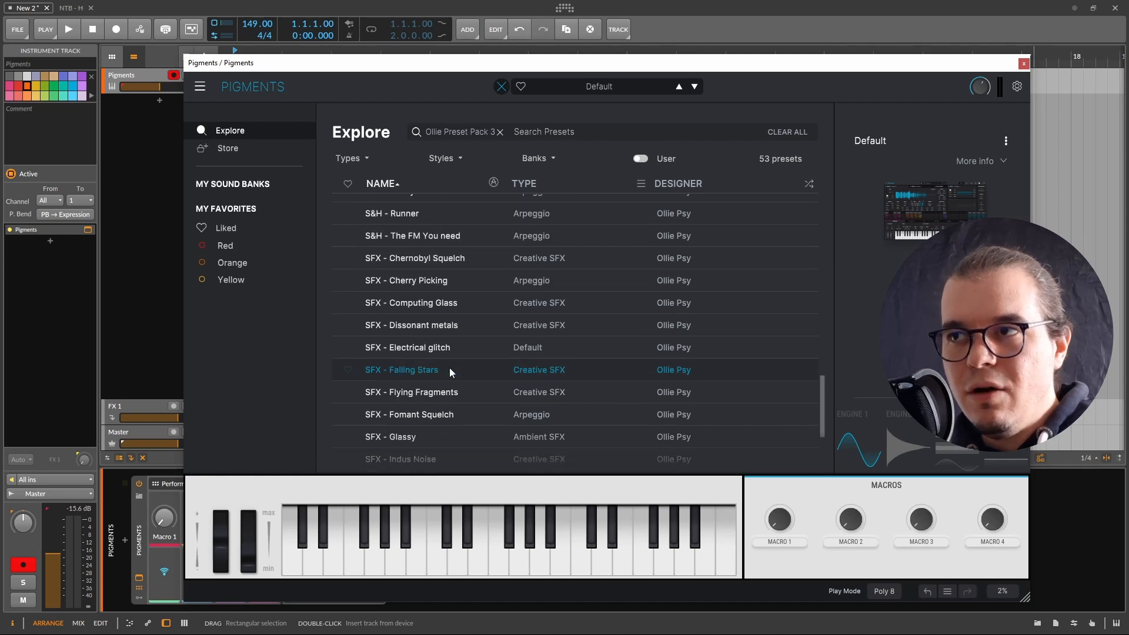
pyautogui.scroll(3, 450, 369)
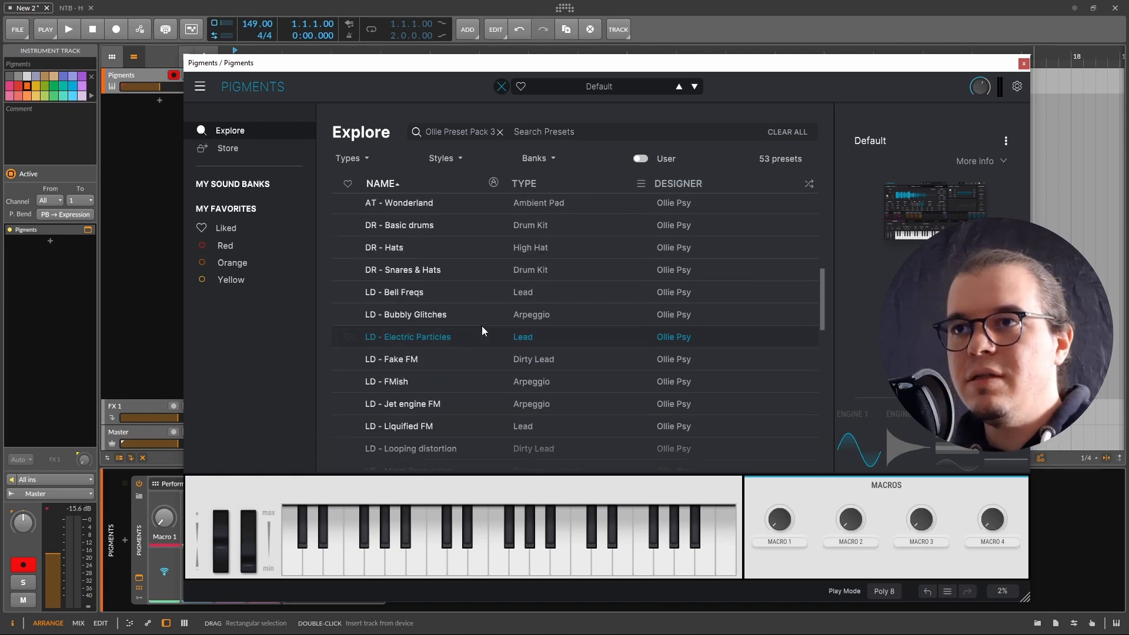
pyautogui.scroll(2, 465, 309)
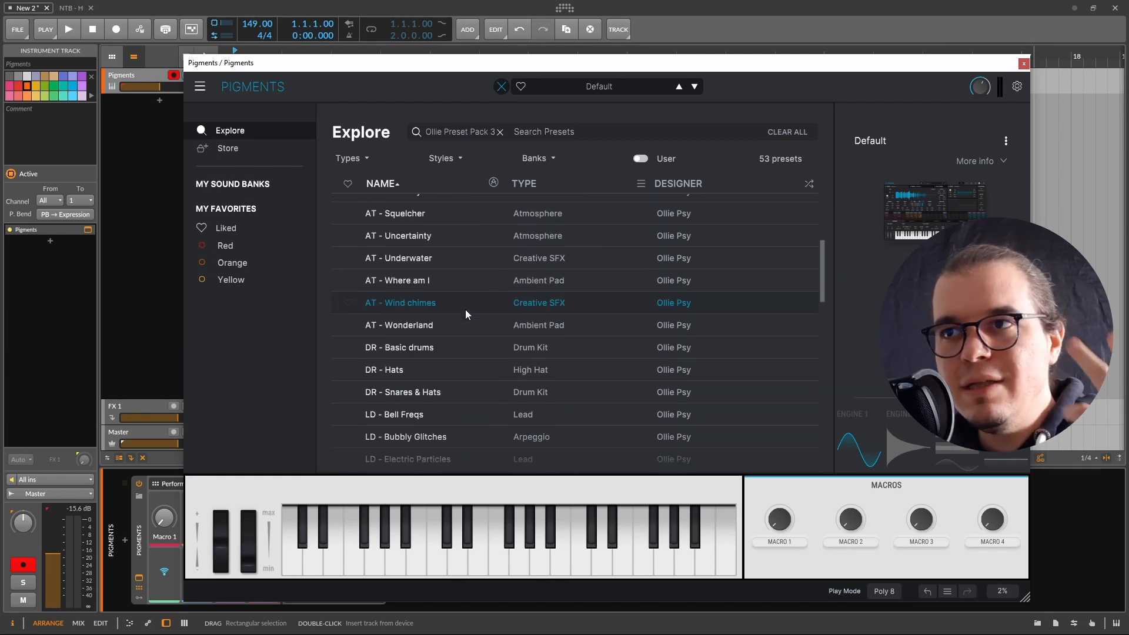
pyautogui.scroll(3, 447, 291)
pyautogui.scroll(1, 435, 281)
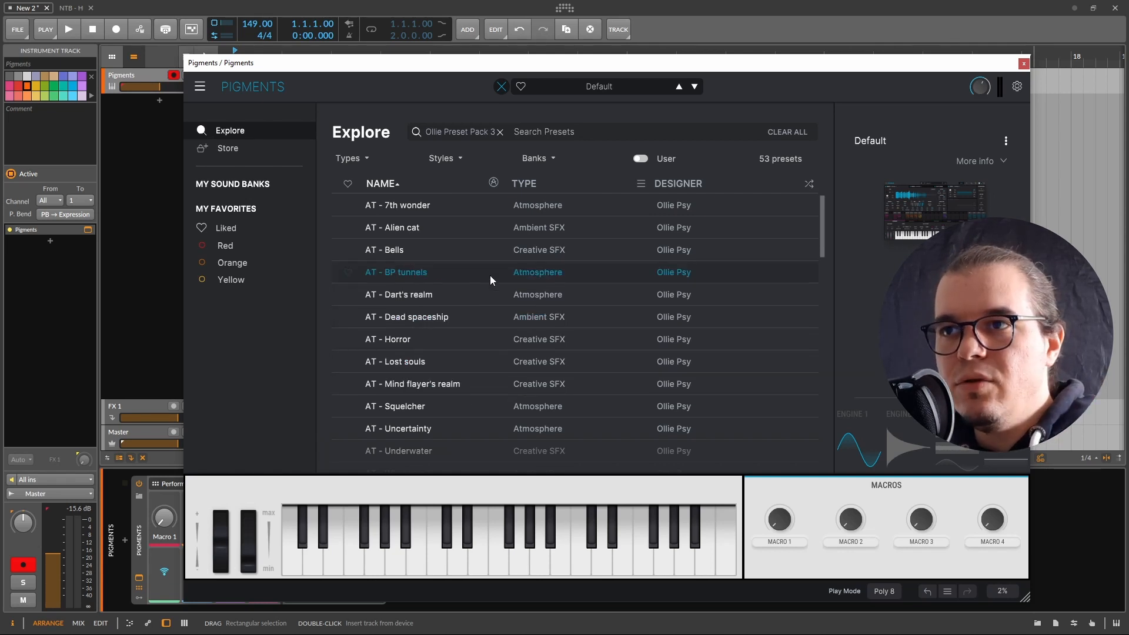
# Load the AT - 7th wonder preset, raise the Pigments track volume to about -0.1 dB and turn up the Random Choas and Uncertainty macros.
pyautogui.click(473, 206)
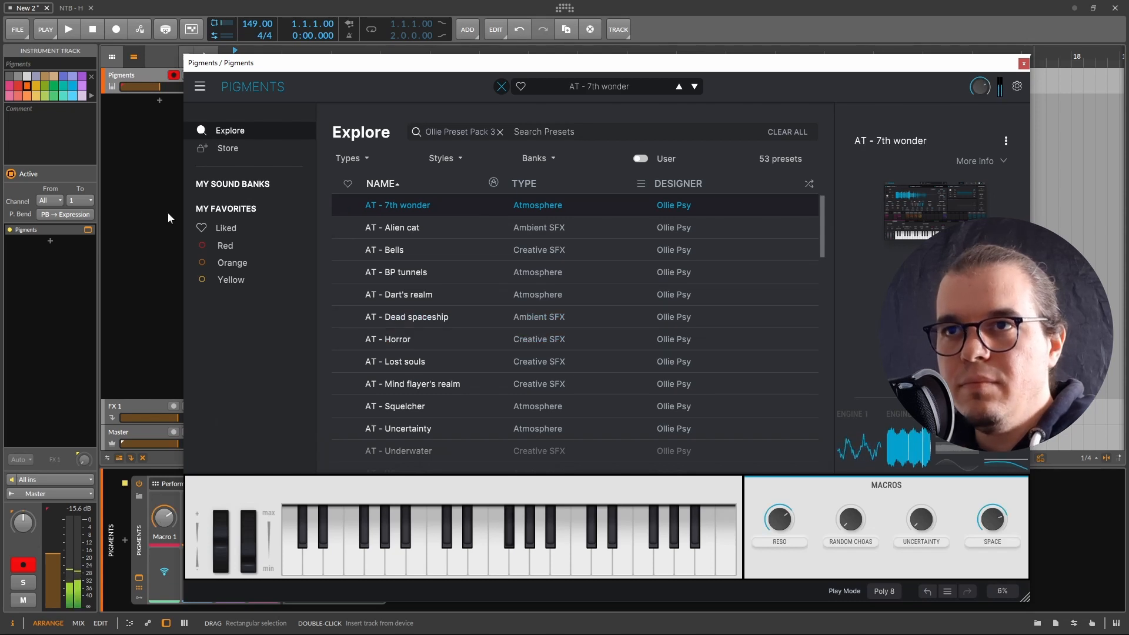
pyautogui.moveTo(158, 88); pyautogui.dragTo(176, 87)
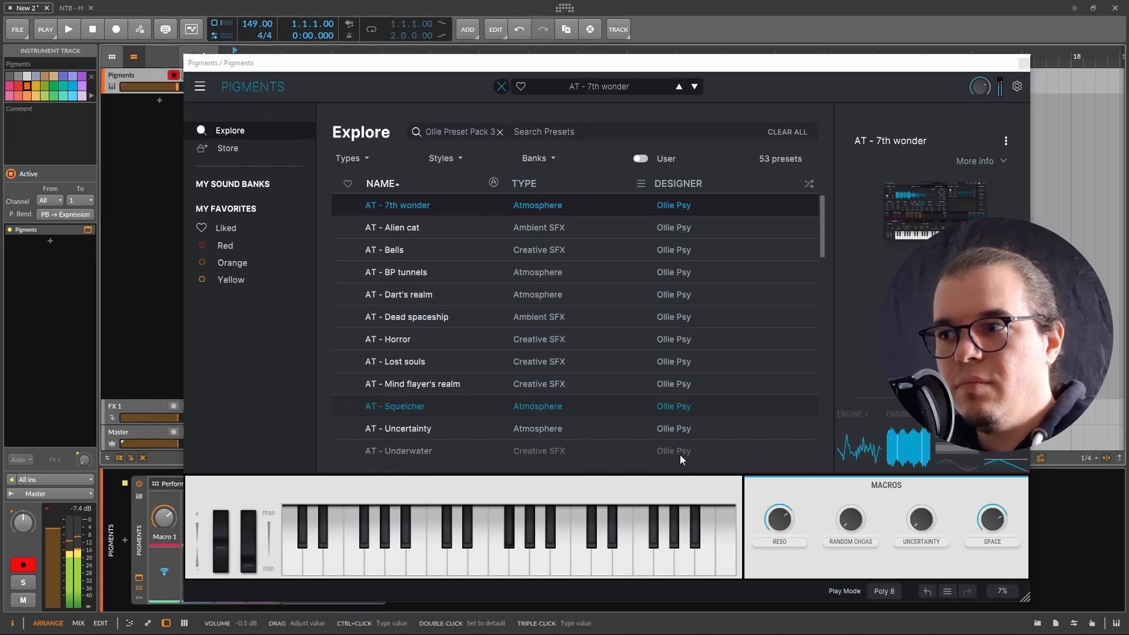
pyautogui.moveTo(851, 520)
pyautogui.mouseDown()
pyautogui.moveTo(851, 505)
pyautogui.moveTo(850, 515)
pyautogui.mouseUp()
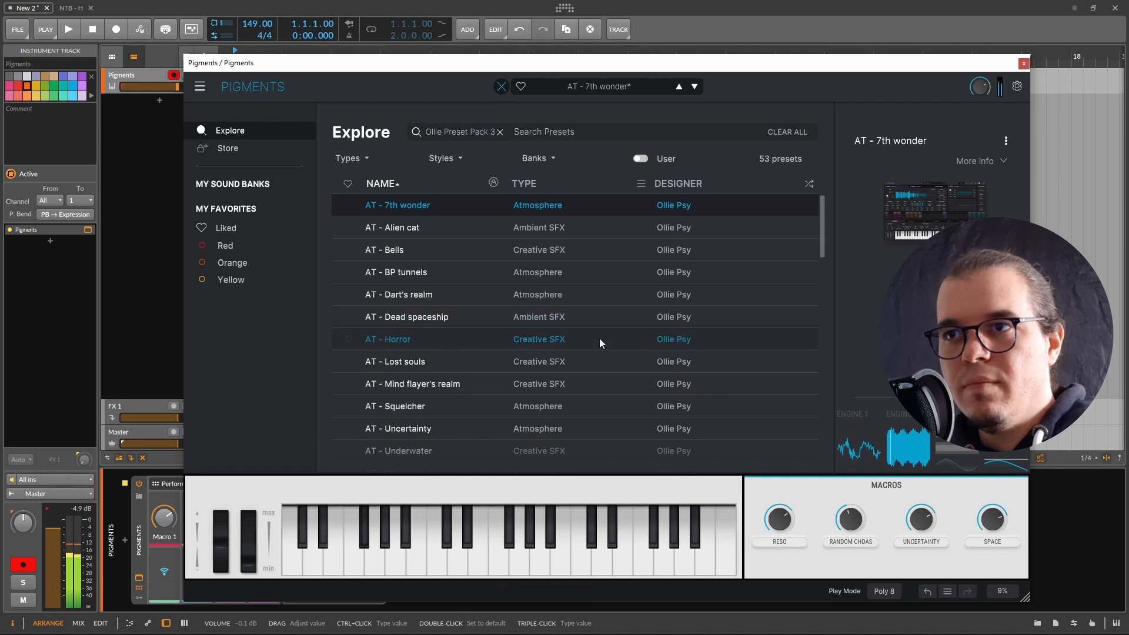
# Load the AT - BP tunnels preset and audition its Timbre, FLNG and Inharmonic macros, ending with Timbre low and Inharmonic around halfway.
pyautogui.click(464, 281)
pyautogui.moveTo(788, 522); pyautogui.dragTo(788, 517)
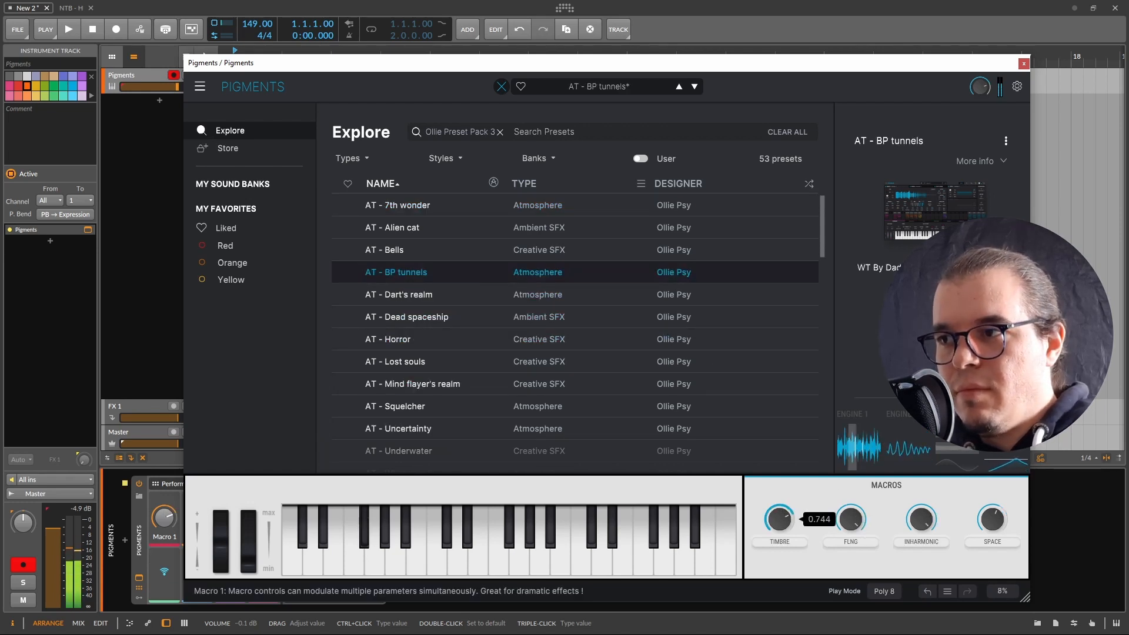
pyautogui.moveTo(925, 530); pyautogui.dragTo(926, 588)
pyautogui.moveTo(851, 521); pyautogui.dragTo(852, 509)
pyautogui.moveTo(781, 521); pyautogui.dragTo(780, 563)
pyautogui.moveTo(851, 521); pyautogui.dragTo(851, 516)
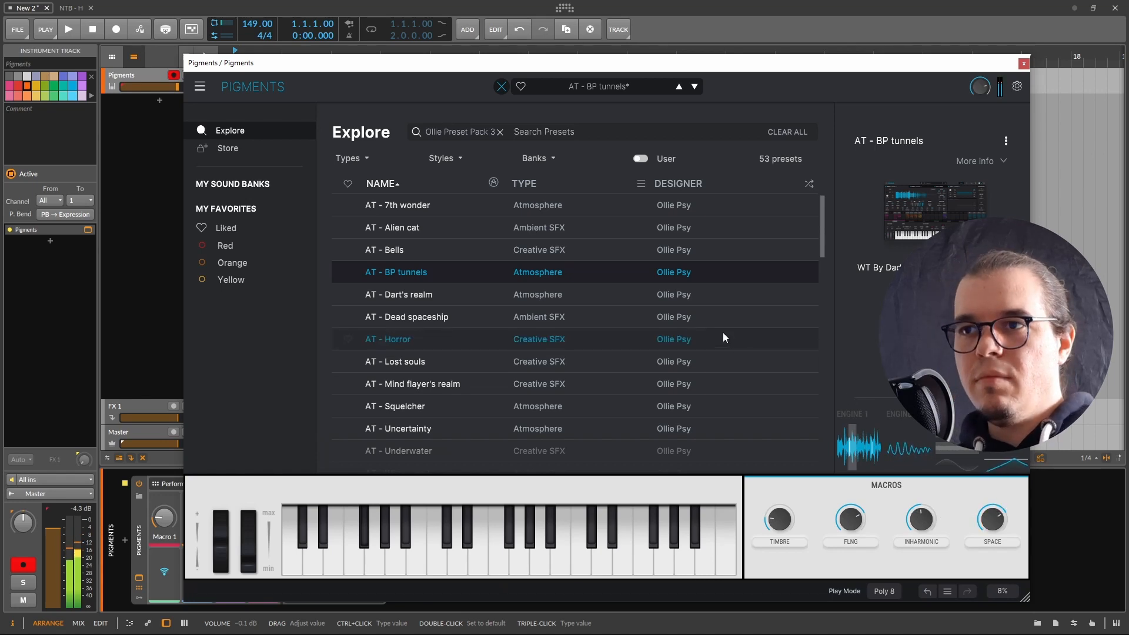
# Load the AT - Lost souls preset, return to the preset browser and vary its Timbre, Movement and FLT SLCT macros.
pyautogui.scroll(-1, 529, 330)
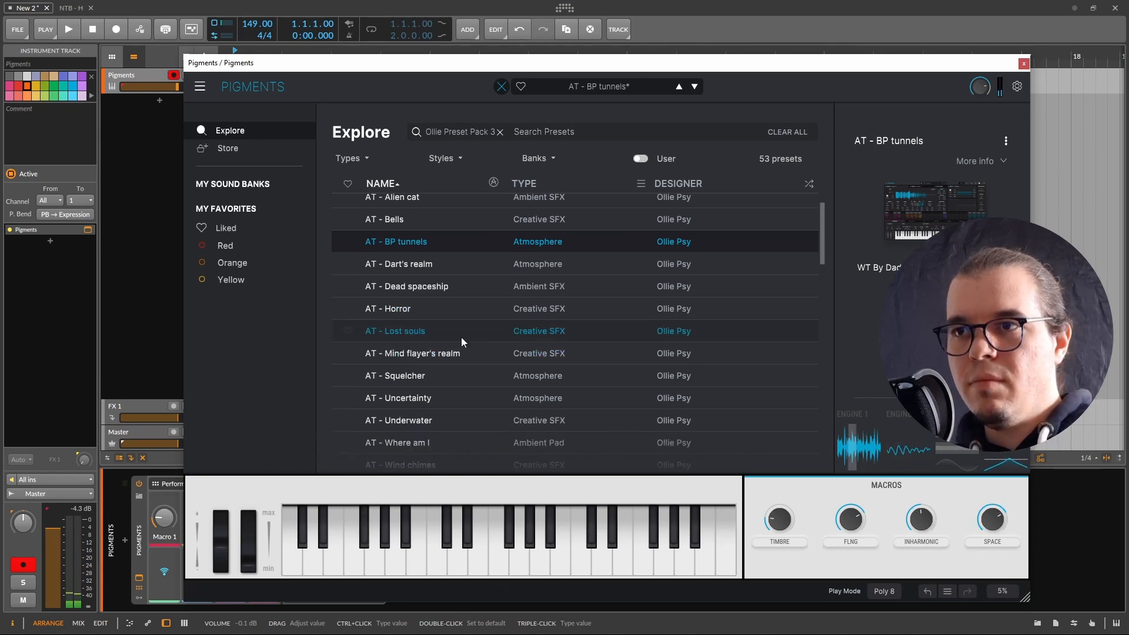
pyautogui.doubleClick(462, 337)
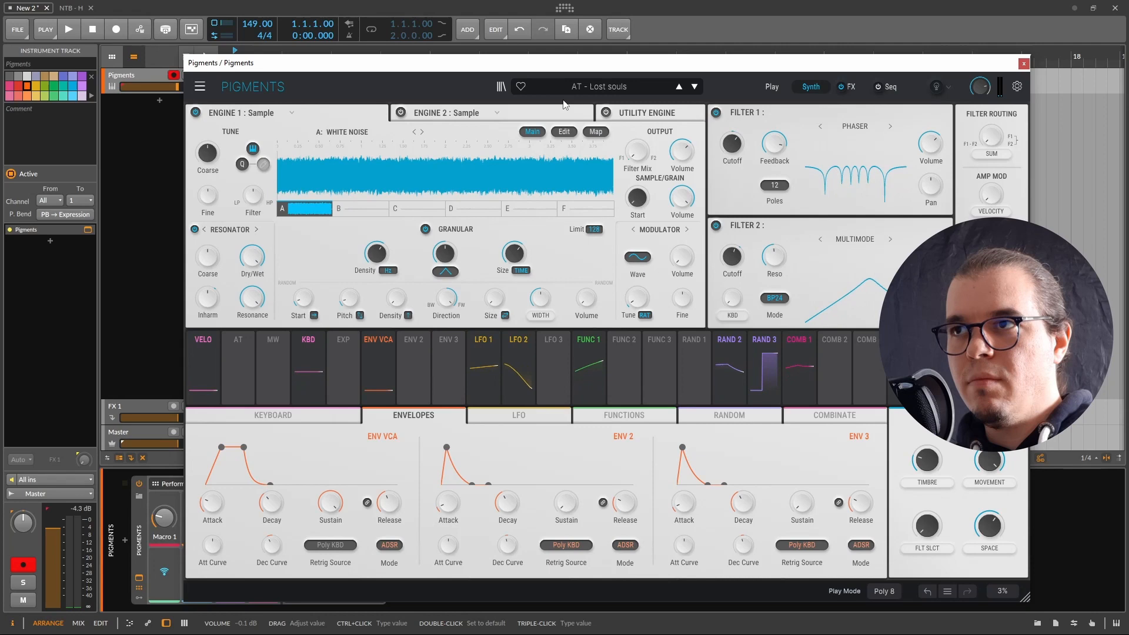
pyautogui.click(501, 86)
pyautogui.moveTo(793, 520); pyautogui.dragTo(793, 514)
pyautogui.moveTo(918, 515); pyautogui.dragTo(918, 459)
pyautogui.moveTo(851, 519); pyautogui.dragTo(851, 534)
pyautogui.moveTo(922, 519); pyautogui.dragTo(921, 544)
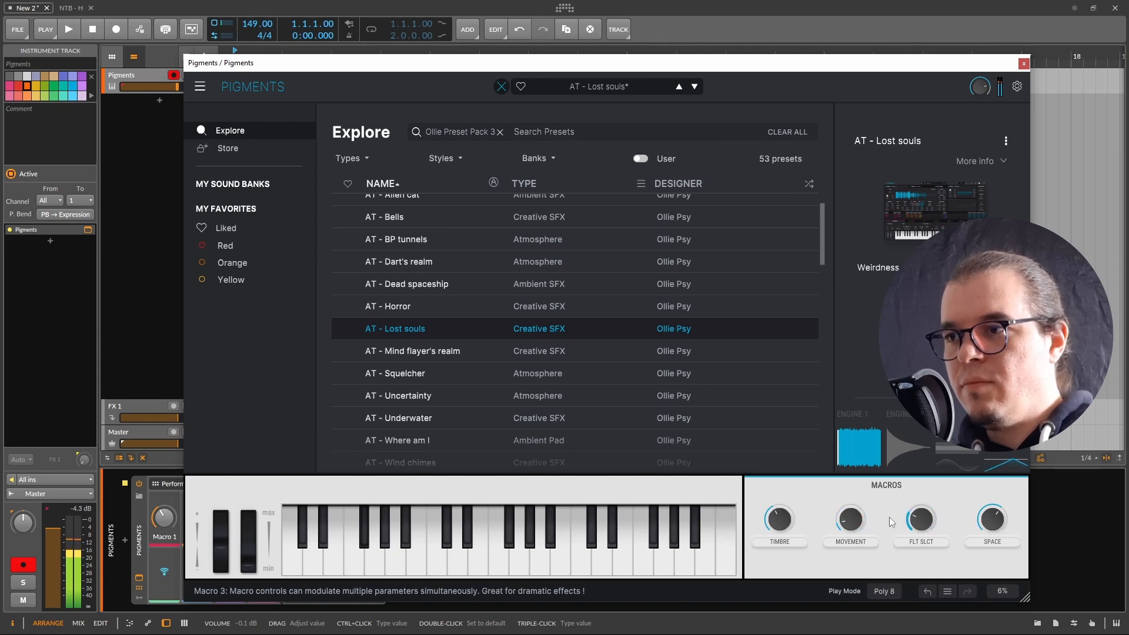
pyautogui.moveTo(780, 520); pyautogui.dragTo(779, 508)
# Load the AT - Squelcher preset, turn its Phasy macro to maximum and raise the Play Me macro.
pyautogui.scroll(-1, 661, 371)
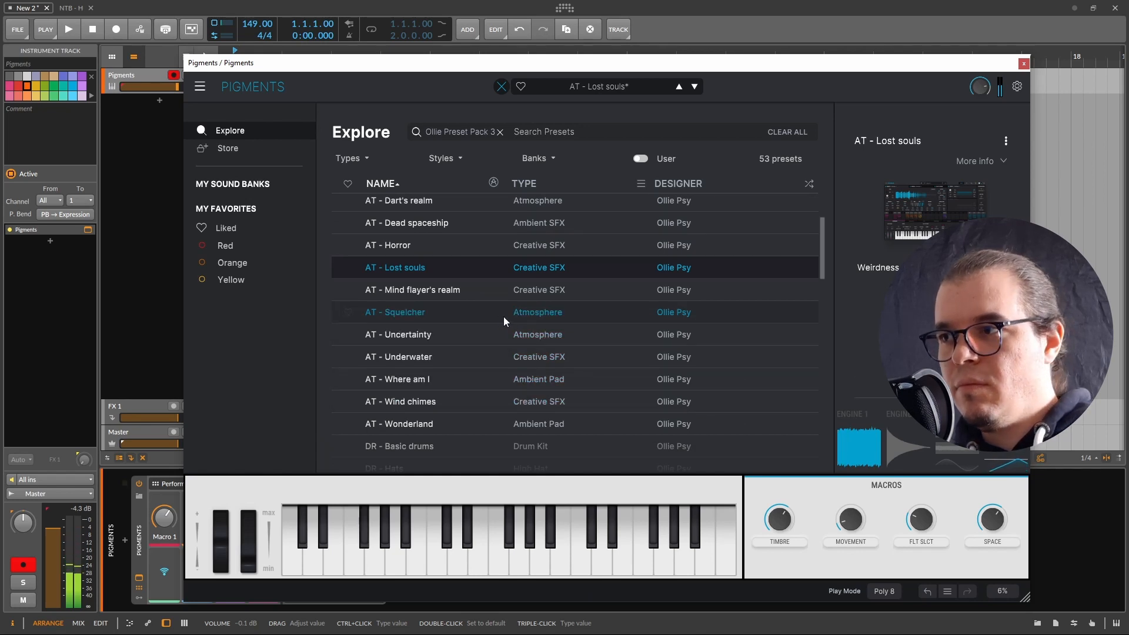
pyautogui.click(470, 313)
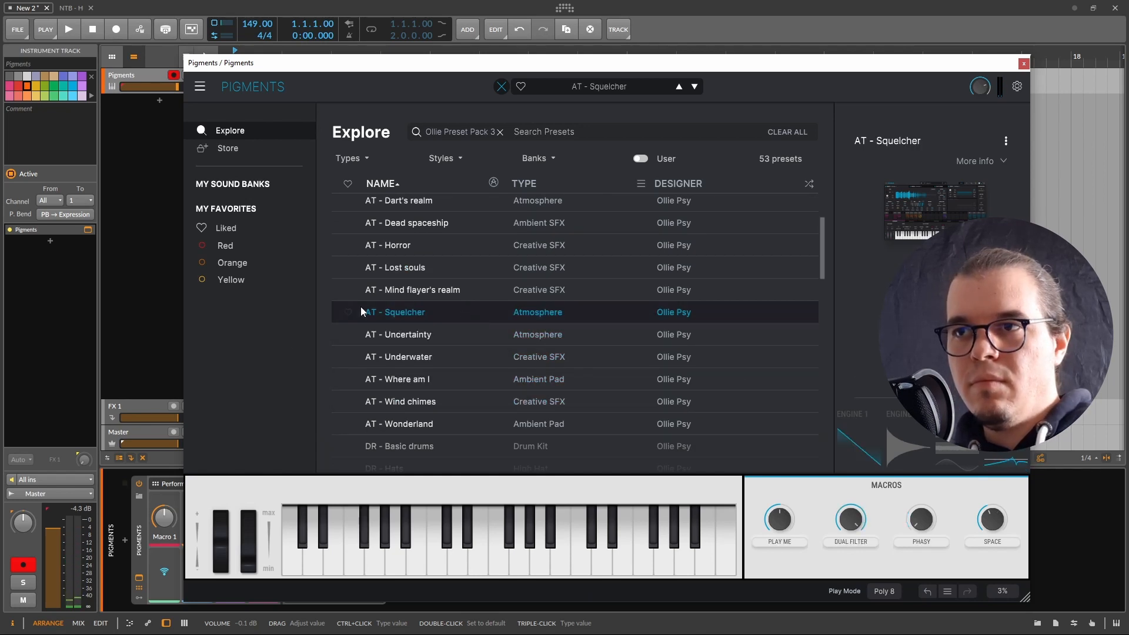
pyautogui.moveTo(775, 522)
pyautogui.mouseDown()
pyautogui.moveTo(774, 464)
pyautogui.moveTo(775, 581)
pyautogui.moveTo(774, 487)
pyautogui.moveTo(774, 524)
pyautogui.mouseUp()
pyautogui.moveTo(923, 523); pyautogui.dragTo(923, 406)
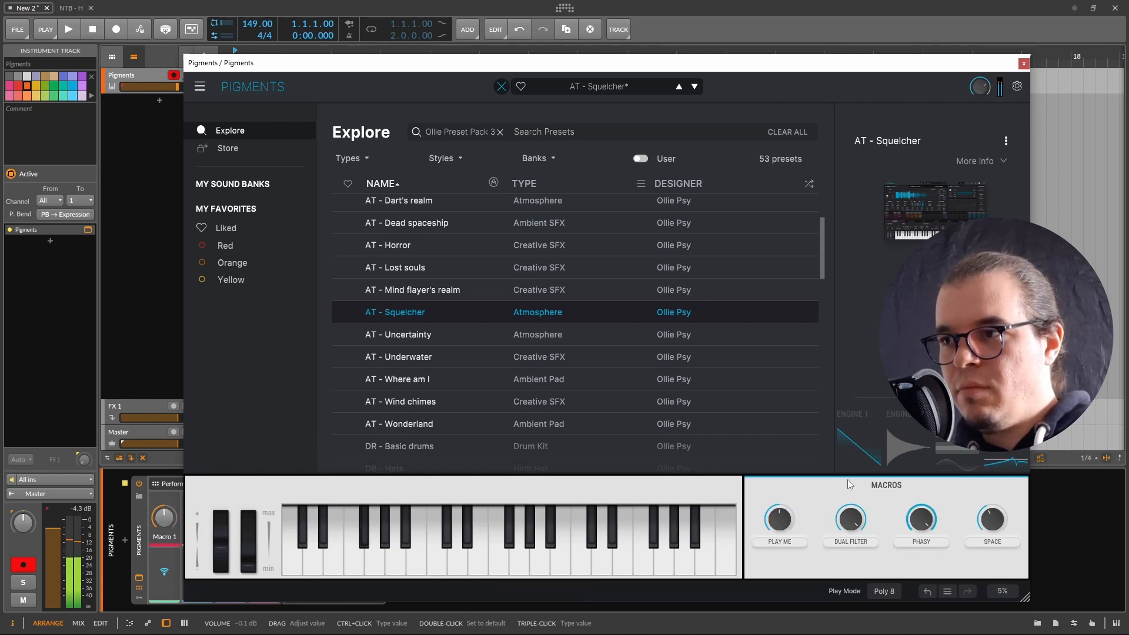
pyautogui.moveTo(780, 523); pyautogui.dragTo(779, 494)
# Load the AT - Where am I preset, sweep its Dancing macro up and back to minimum, and finish with Tone raised.
pyautogui.scroll(-1, 521, 405)
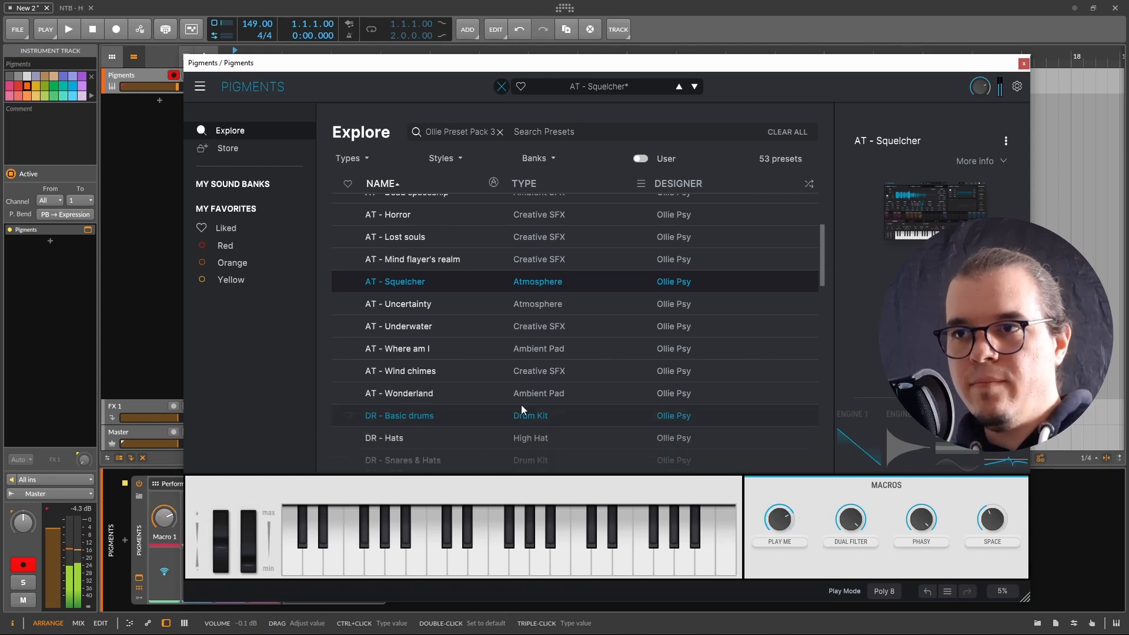
pyautogui.click(480, 354)
pyautogui.moveTo(850, 519); pyautogui.dragTo(851, 467)
pyautogui.moveTo(779, 519); pyautogui.dragTo(779, 551)
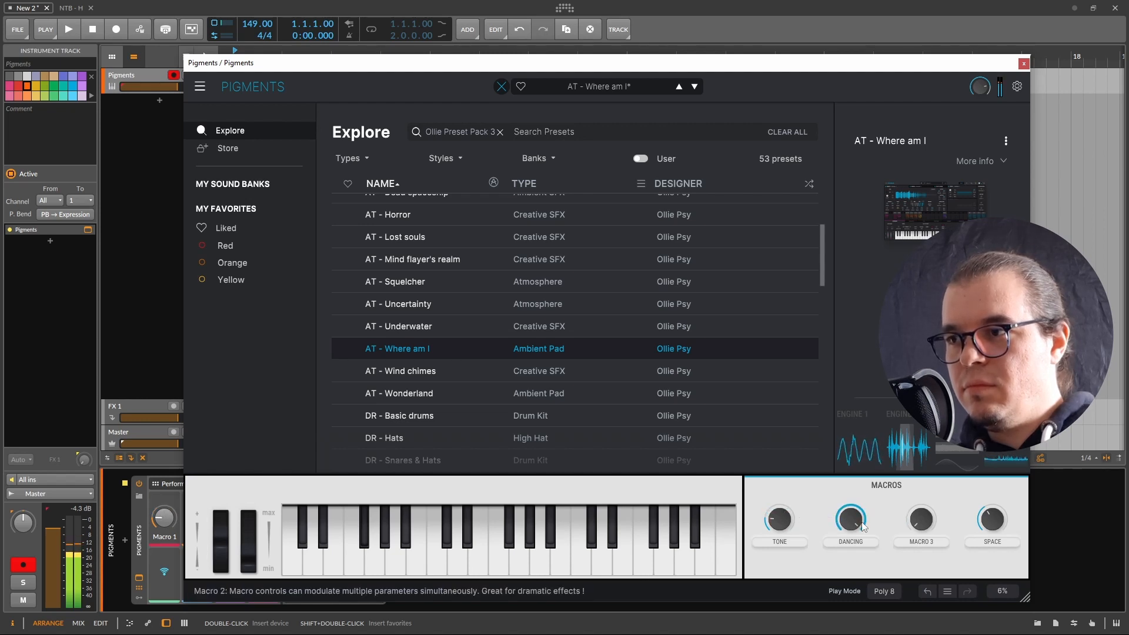
pyautogui.moveTo(850, 521); pyautogui.dragTo(850, 579)
pyautogui.moveTo(767, 529); pyautogui.dragTo(766, 486)
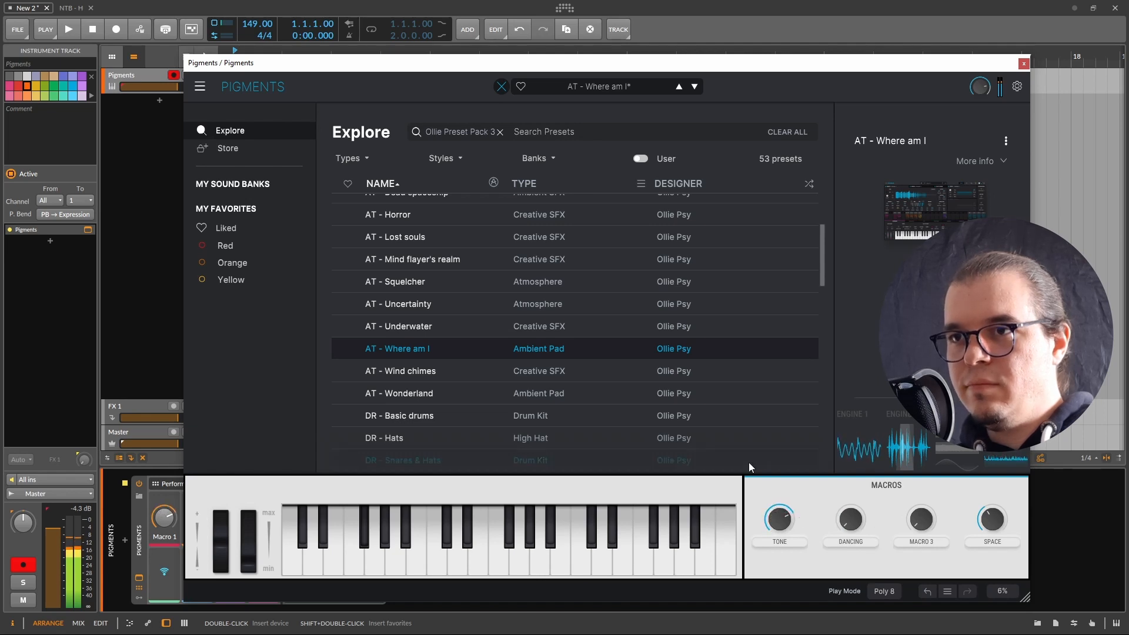
# Load the AT - Wind chimes preset, raise Wind to maximum, turn Timbre to minimum and vary the Play Me macro.
pyautogui.click(465, 375)
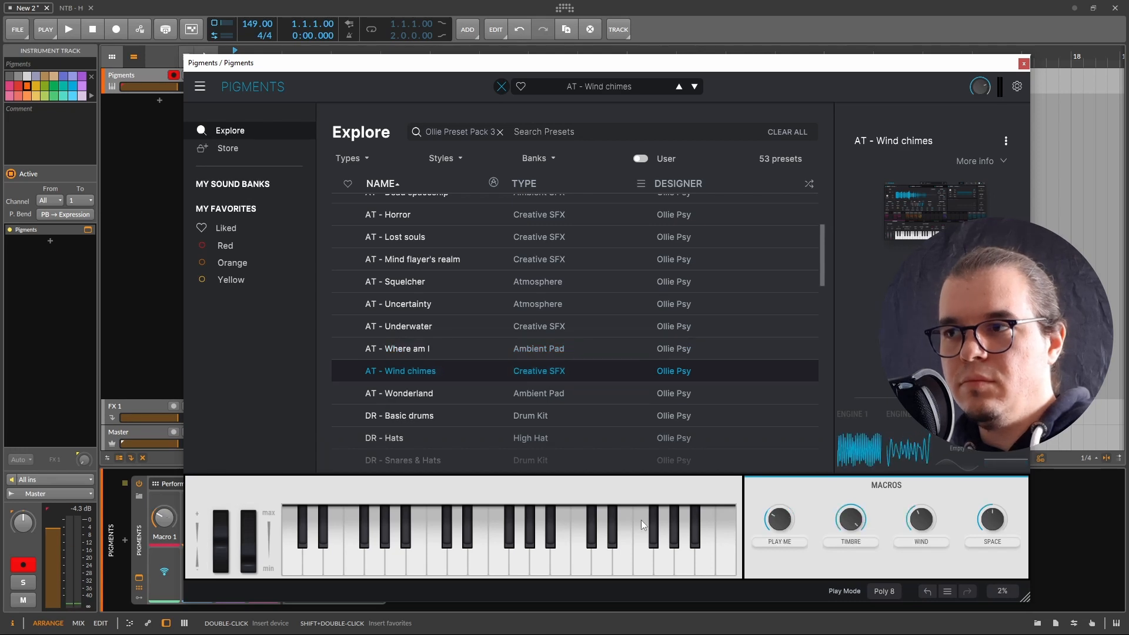
pyautogui.moveTo(780, 520)
pyautogui.mouseDown()
pyautogui.moveTo(779, 456)
pyautogui.moveTo(780, 519)
pyautogui.mouseUp()
pyautogui.moveTo(921, 521); pyautogui.dragTo(921, 503)
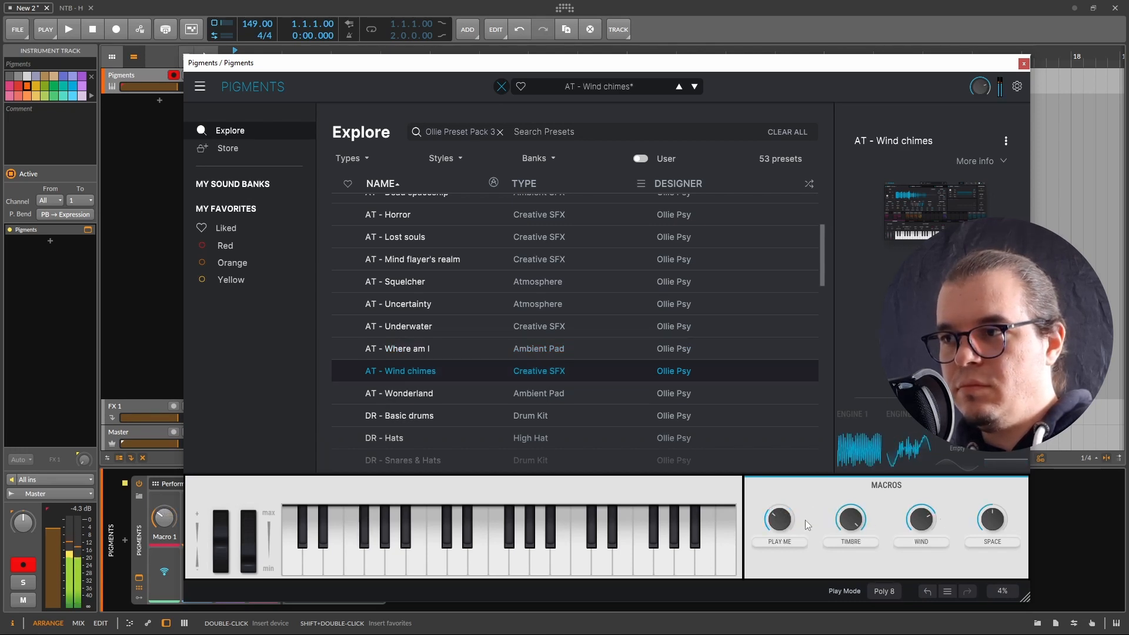
pyautogui.moveTo(780, 519); pyautogui.dragTo(780, 495)
pyautogui.moveTo(851, 519); pyautogui.dragTo(851, 606)
pyautogui.moveTo(779, 519)
pyautogui.mouseDown()
pyautogui.moveTo(779, 493)
pyautogui.moveTo(779, 532)
pyautogui.mouseUp()
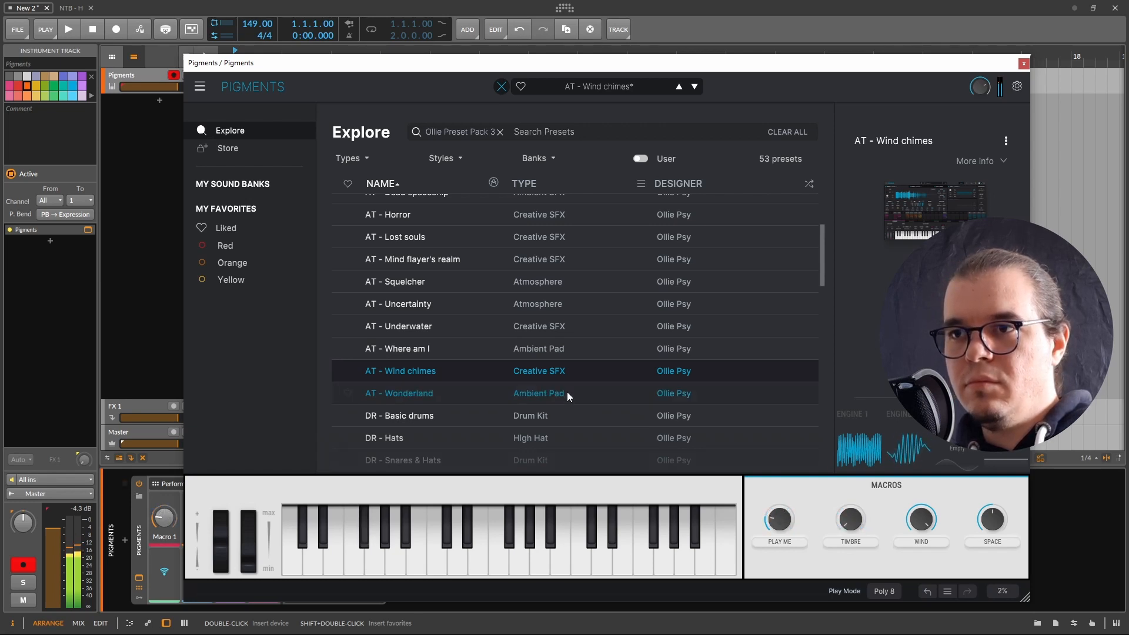
# Load the DR - Basic drums preset and audition its Timbre, Hats Off, Ride Snare Off and Ride Groove macros.
pyautogui.scroll(-2, 552, 343)
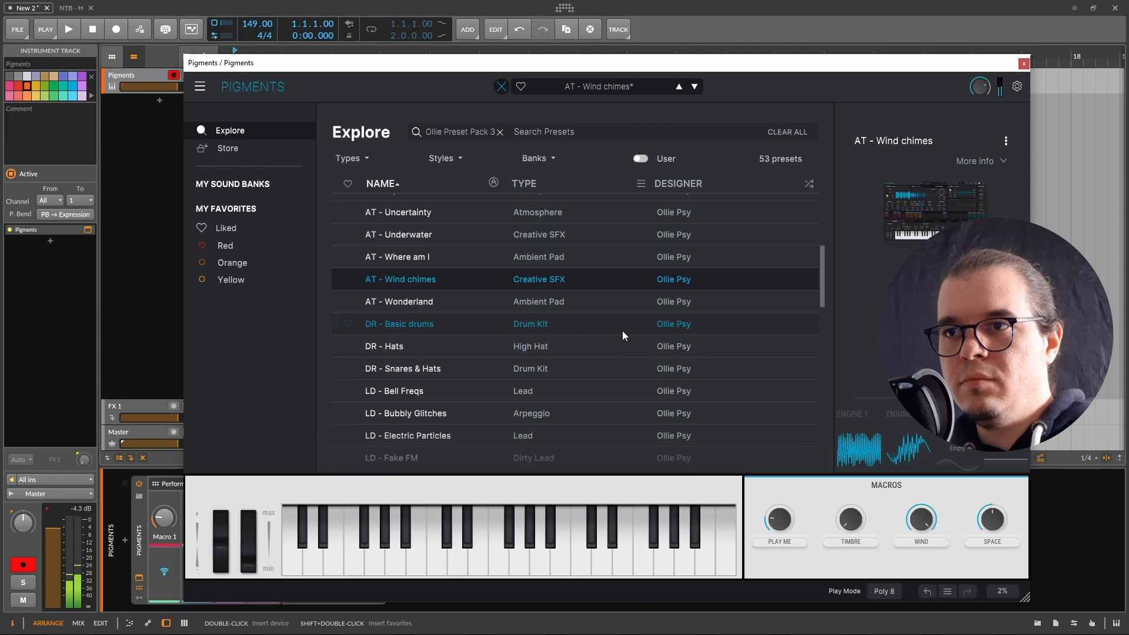
pyautogui.click(433, 327)
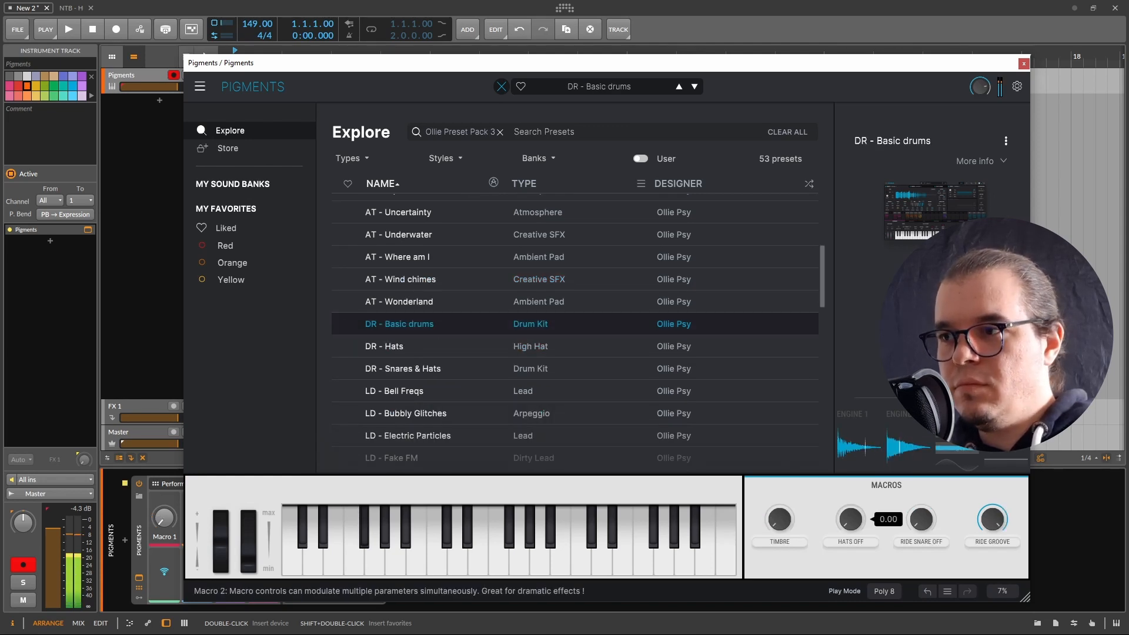
pyautogui.moveTo(850, 519); pyautogui.dragTo(851, 506)
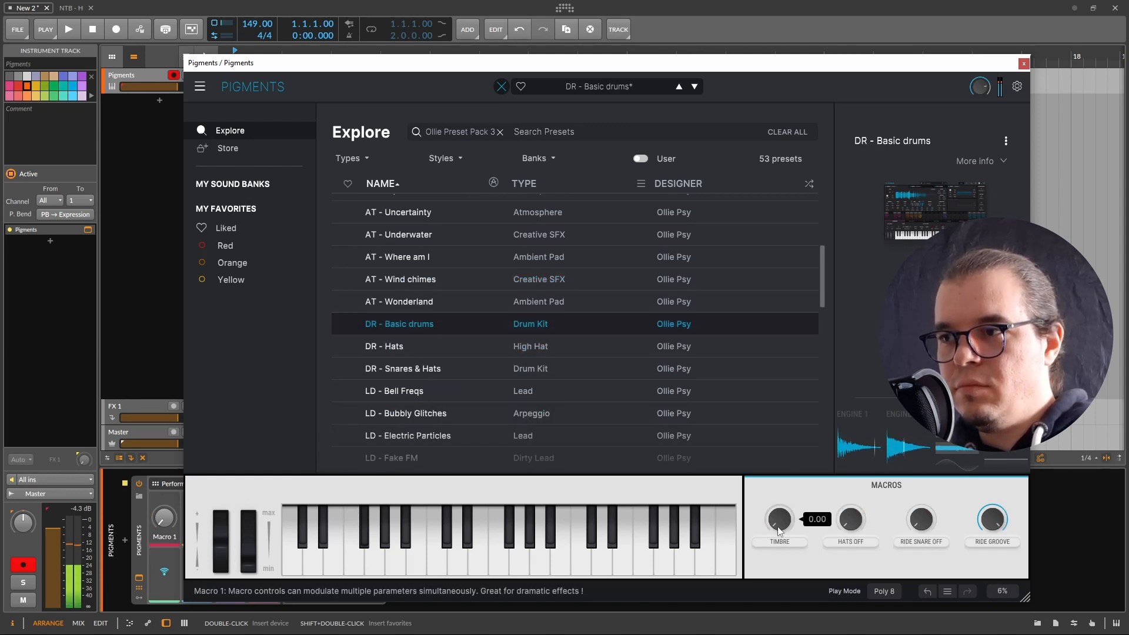
pyautogui.moveTo(779, 520)
pyautogui.mouseDown()
pyautogui.moveTo(780, 507)
pyautogui.moveTo(790, 561)
pyautogui.moveTo(787, 525)
pyautogui.mouseUp()
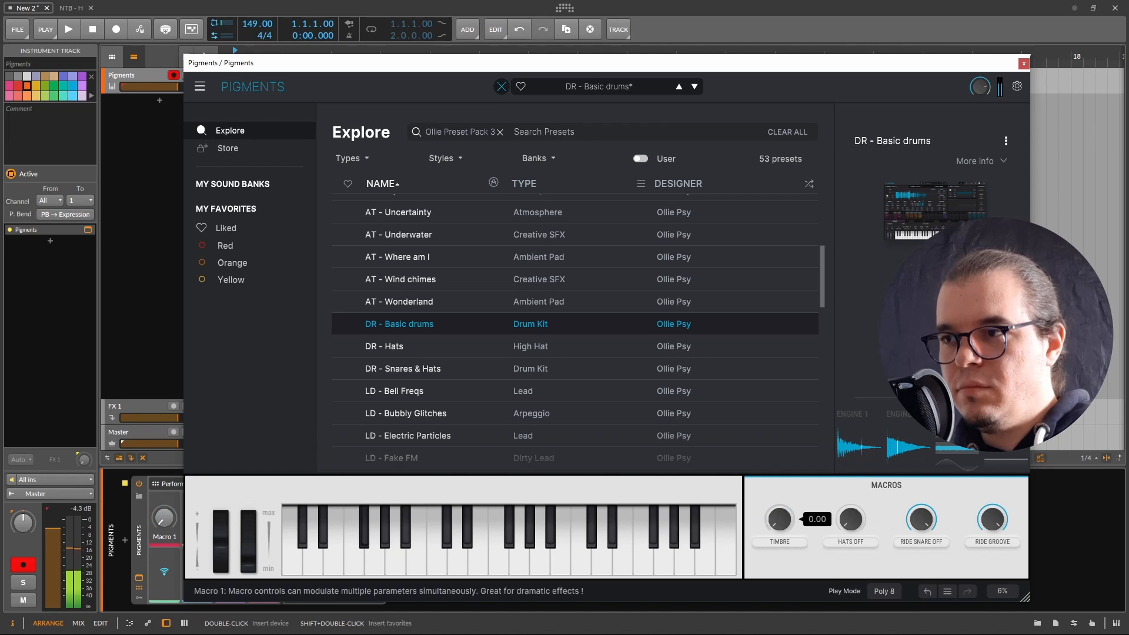
pyautogui.moveTo(910, 522)
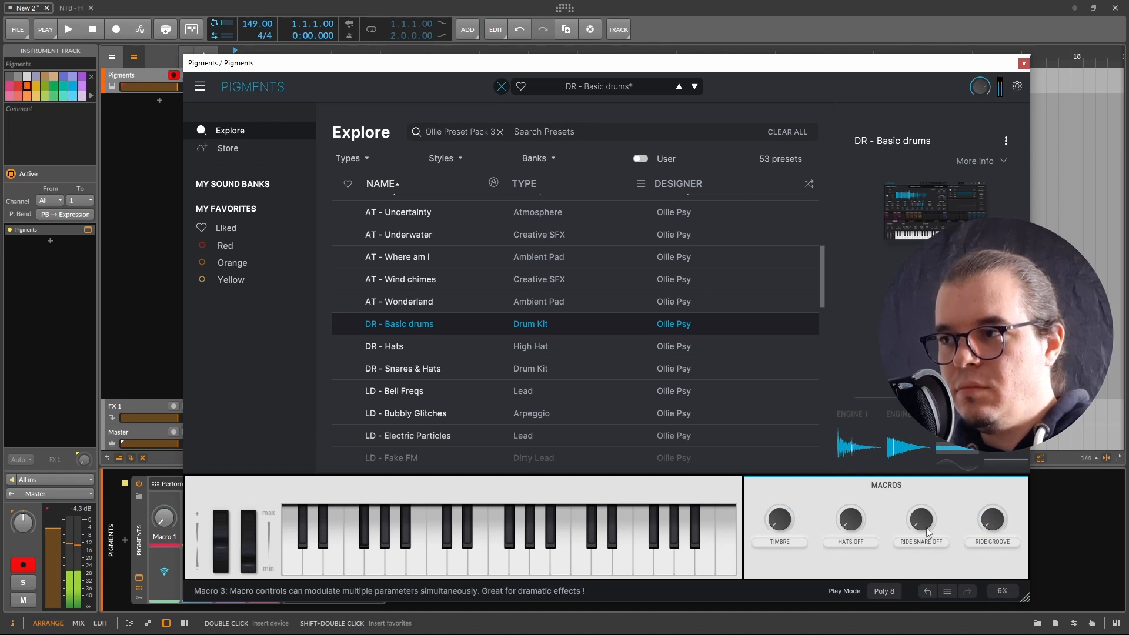
pyautogui.moveTo(779, 521); pyautogui.dragTo(788, 542)
# Load the DR - Snares & Hats preset and sweep its Noise Groove macro up and back to minimum.
pyautogui.click(437, 369)
pyautogui.moveTo(852, 520); pyautogui.dragTo(852, 470)
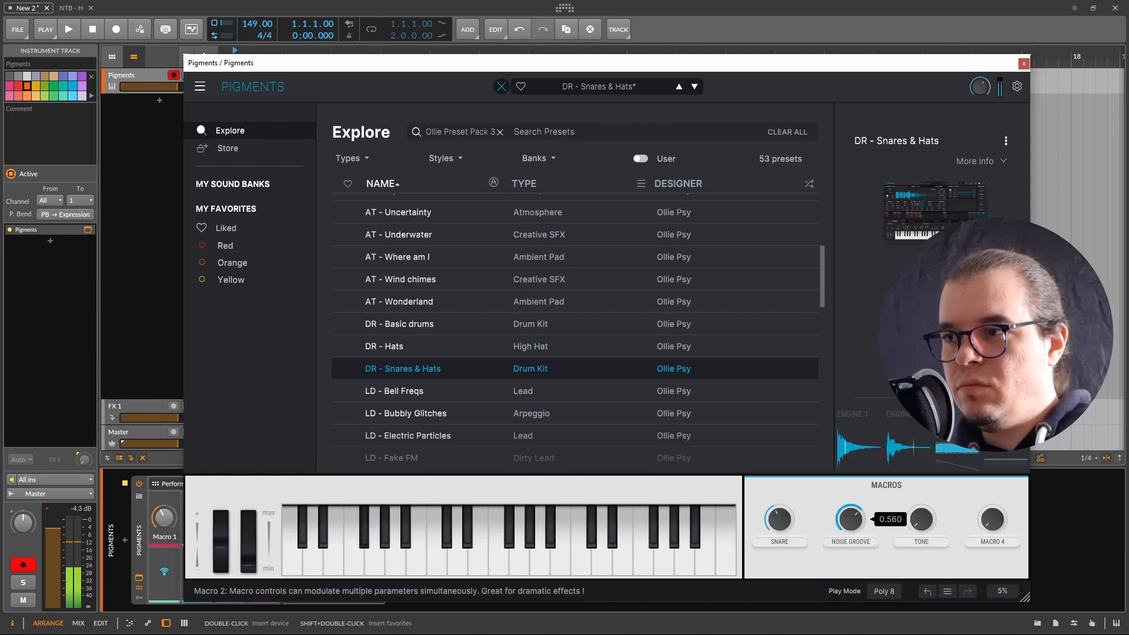
# Load the LD - Bubbly Glitches preset, vary its Glitches and Timbre macros, and finish with Glitches at maximum.
pyautogui.scroll(-3, 511, 330)
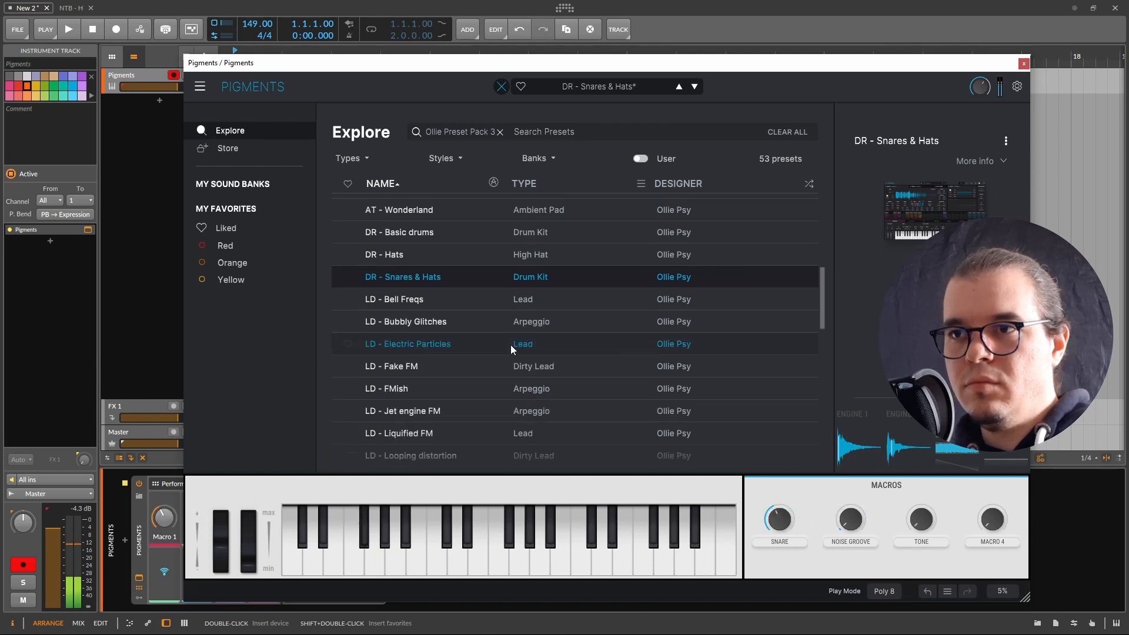
pyautogui.click(471, 323)
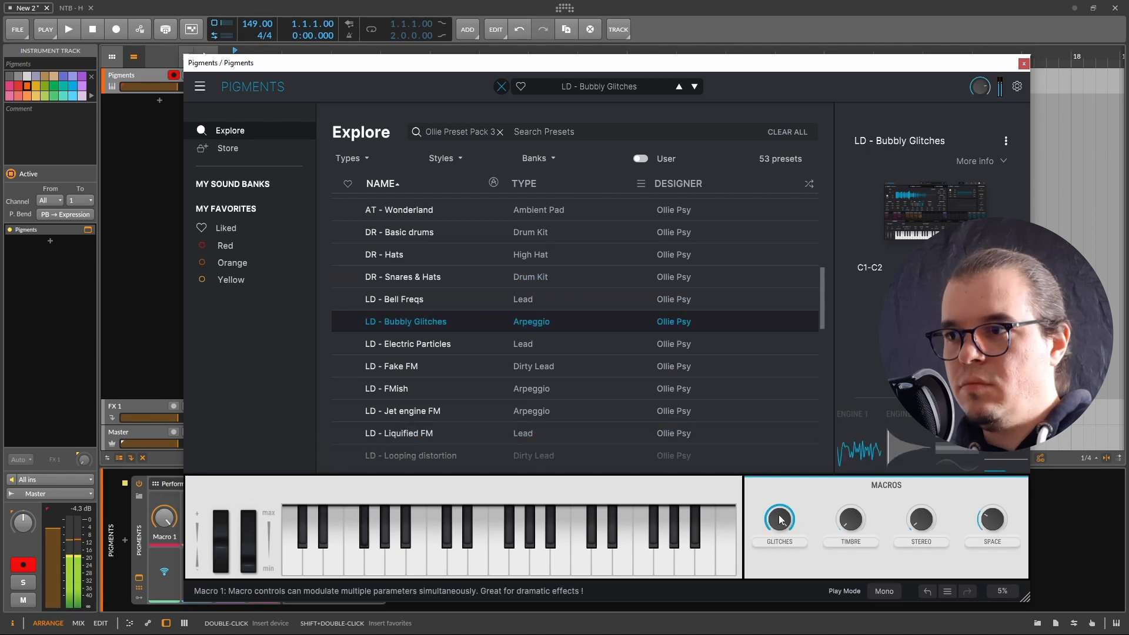
pyautogui.moveTo(779, 520); pyautogui.dragTo(779, 600)
pyautogui.moveTo(851, 520); pyautogui.dragTo(856, 540)
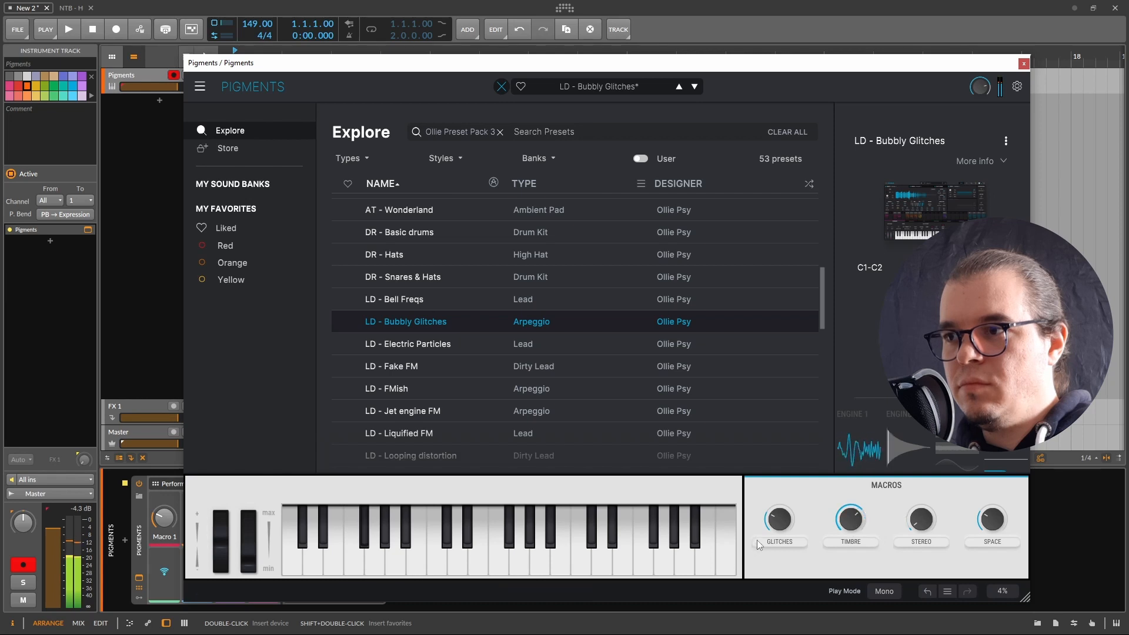
pyautogui.moveTo(781, 524); pyautogui.dragTo(850, 515)
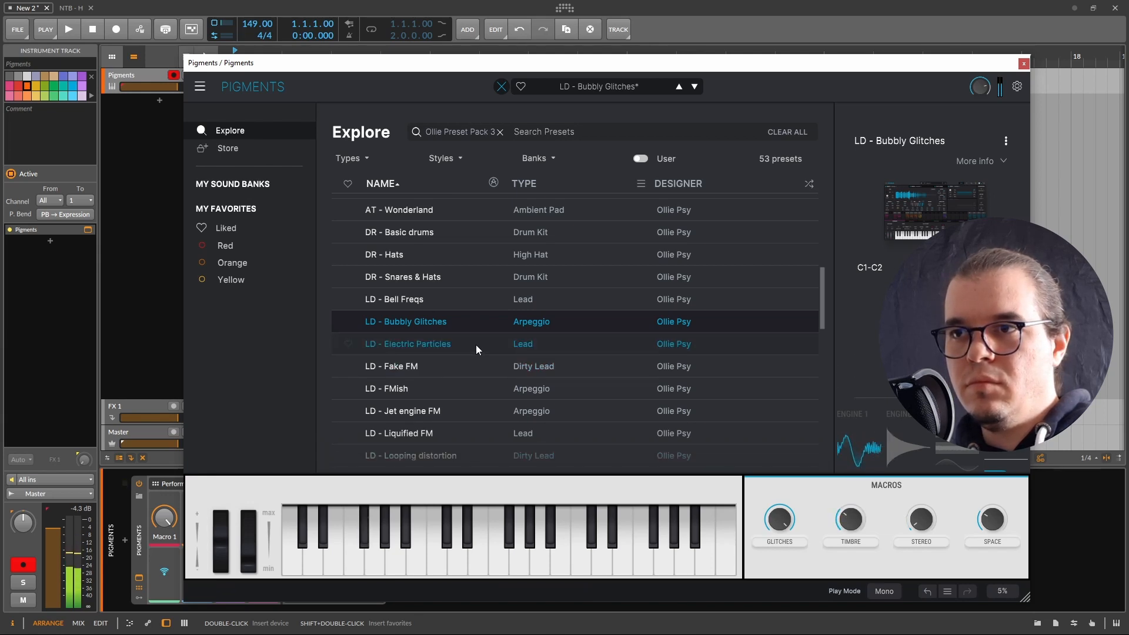
# Load the LD - Fake FM preset, turn its FX 01 and Glitch macros to minimum and vary Timbre.
pyautogui.click(474, 366)
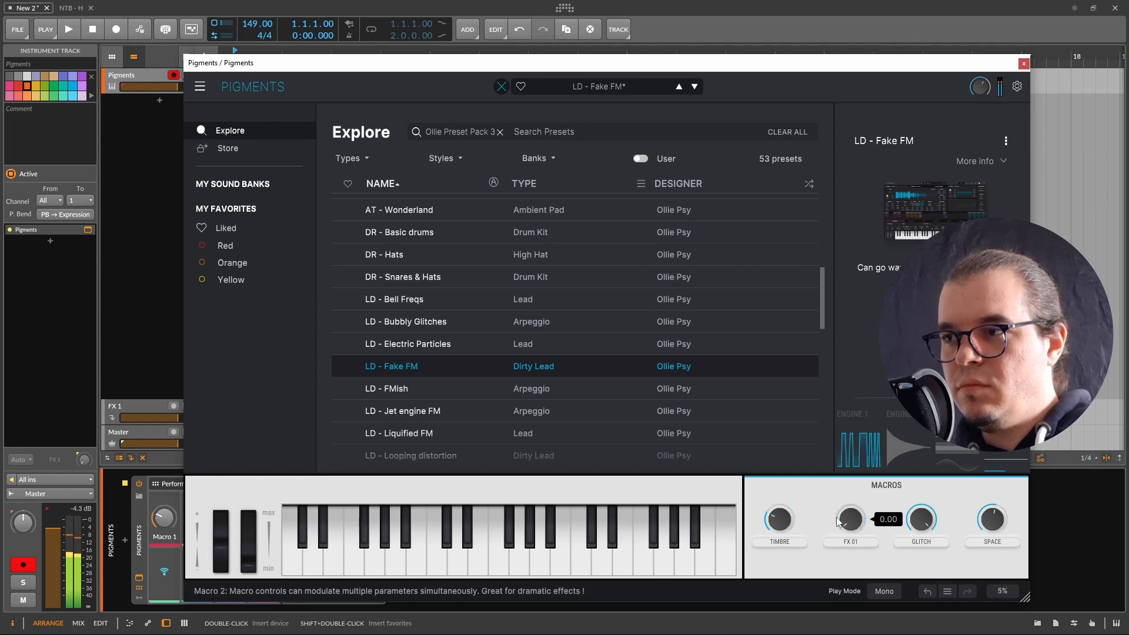
pyautogui.doubleClick(911, 523)
pyautogui.moveTo(783, 525); pyautogui.dragTo(782, 589)
# Load the LD - Liquified FM preset, raise FX Filters to maximum, sweep Tone up and back to minimum, and lower Timbre to about 0.12.
pyautogui.scroll(-2, 668, 361)
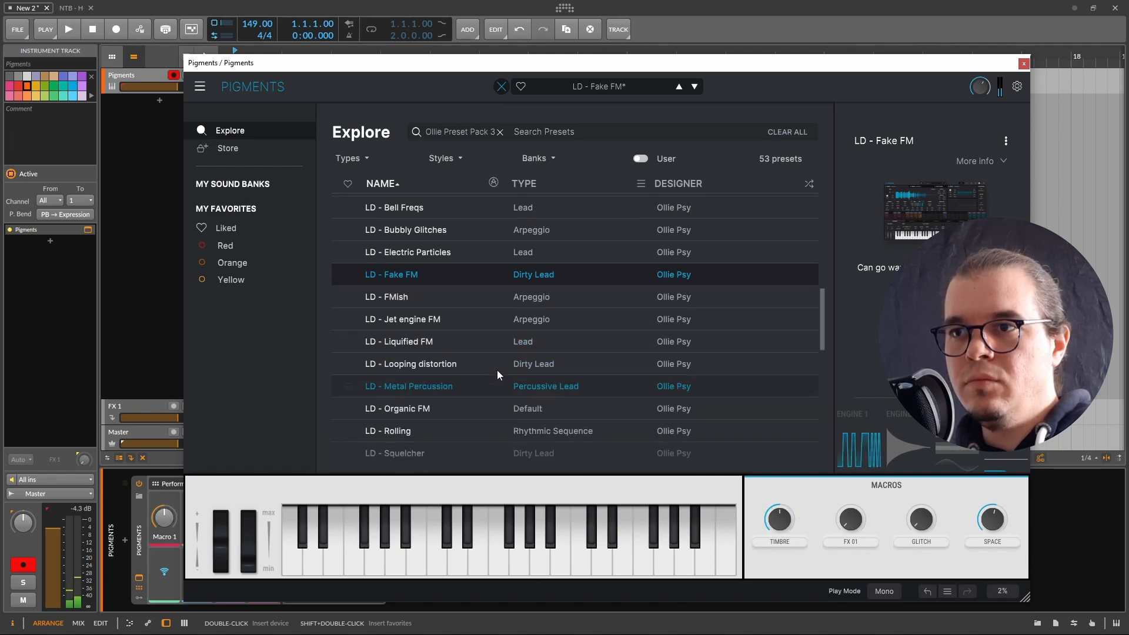
pyautogui.click(497, 336)
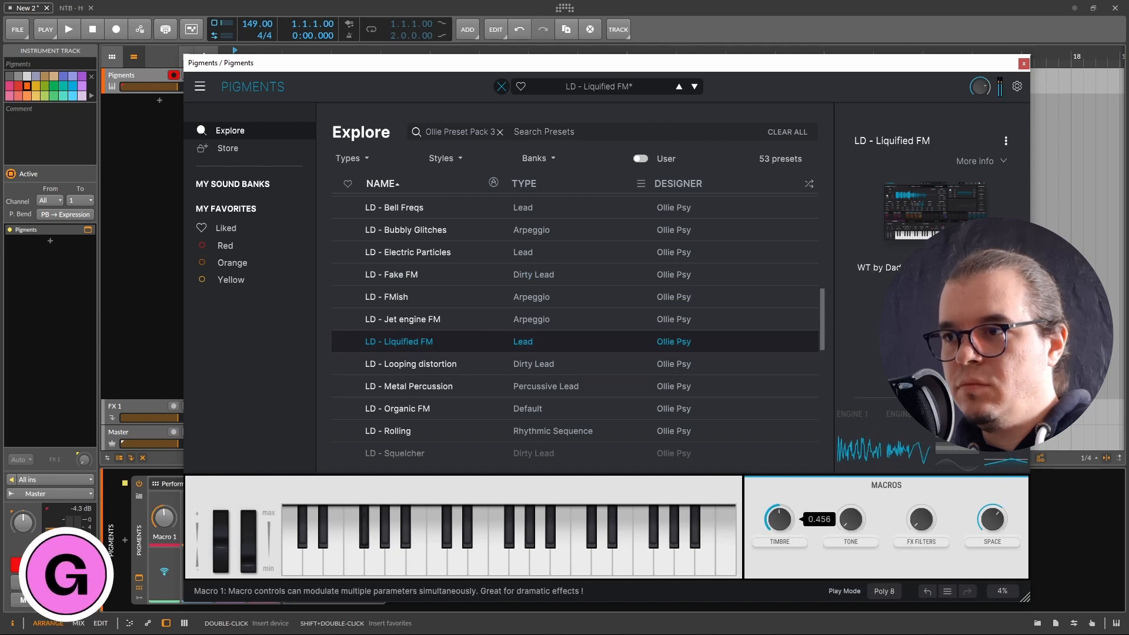
pyautogui.moveTo(852, 522); pyautogui.dragTo(852, 435)
pyautogui.moveTo(781, 521); pyautogui.dragTo(781, 562)
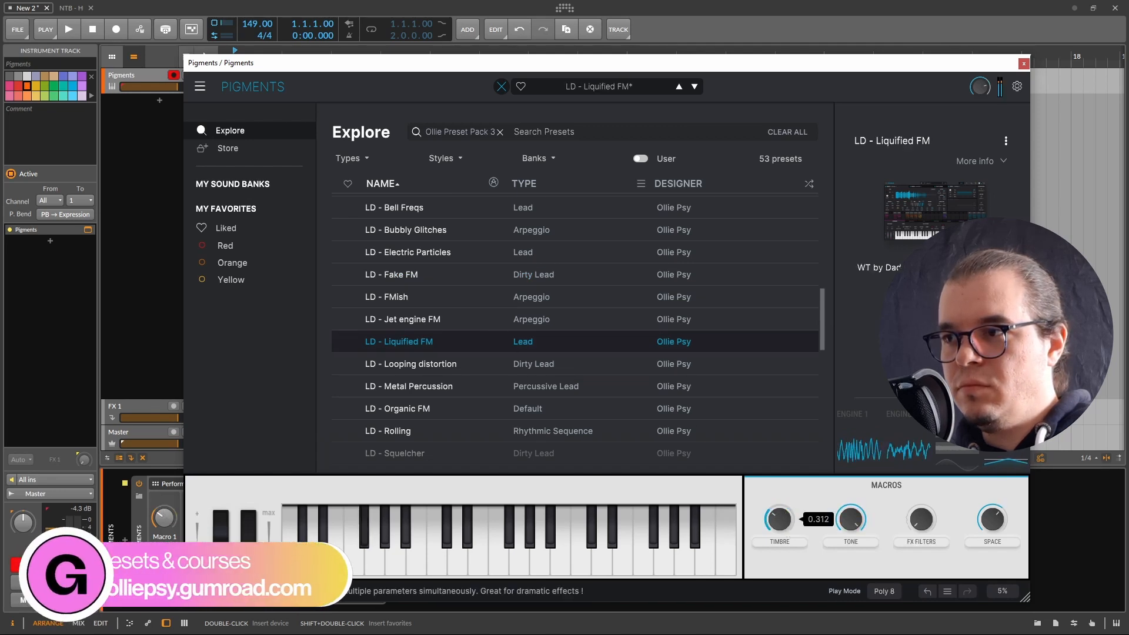
pyautogui.moveTo(921, 522); pyautogui.dragTo(921, 435)
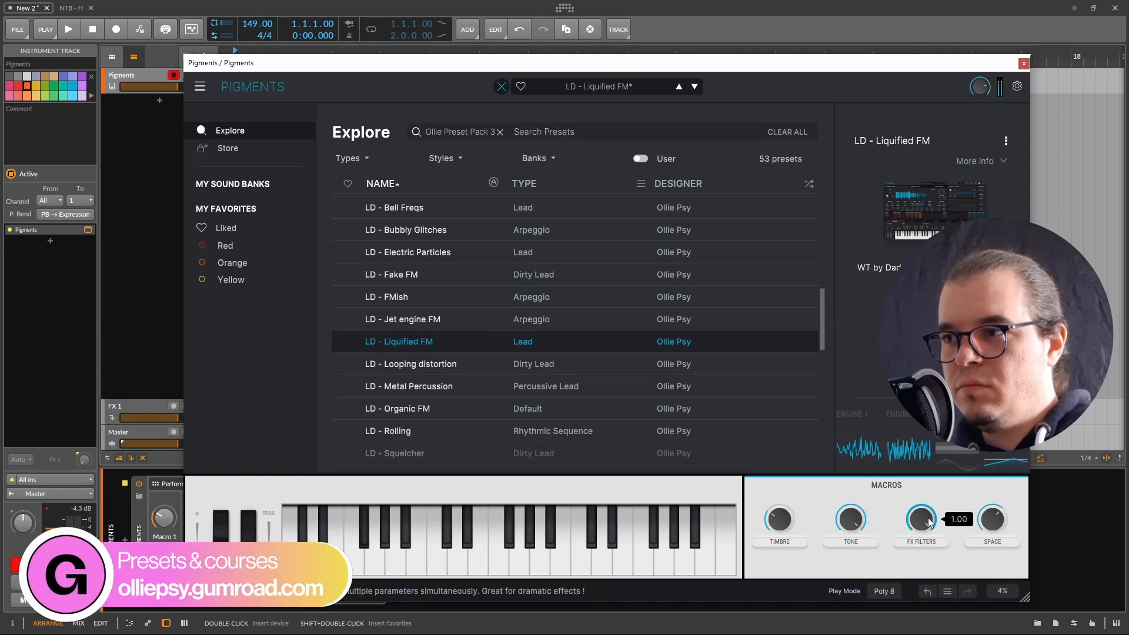
pyautogui.moveTo(927, 519); pyautogui.dragTo(927, 558)
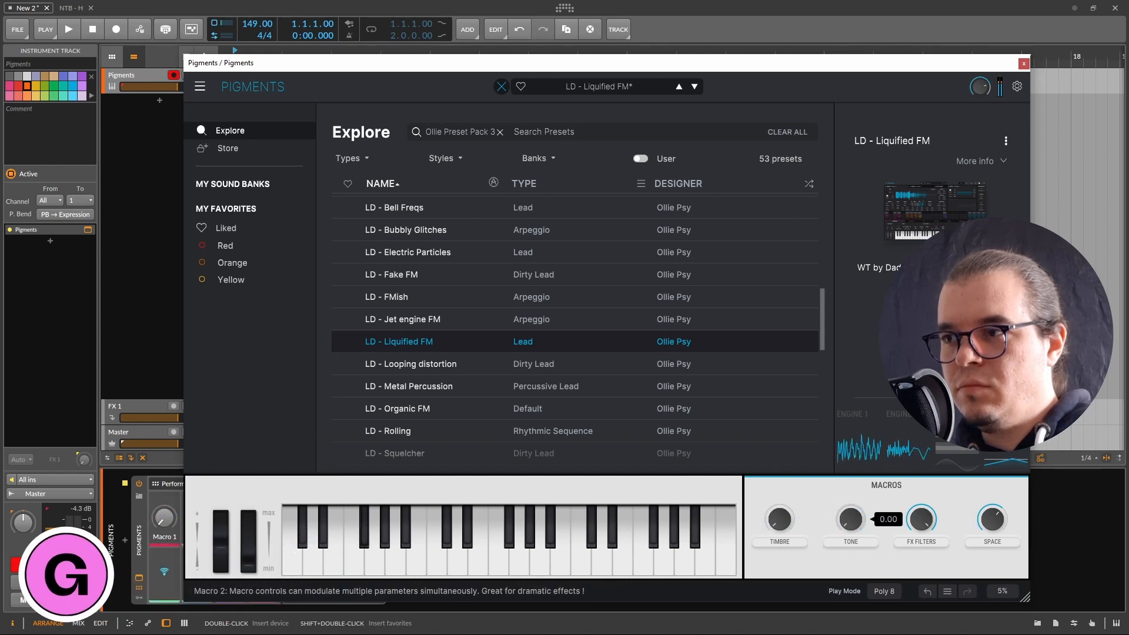
pyautogui.moveTo(779, 519)
pyautogui.mouseDown()
pyautogui.moveTo(780, 458)
pyautogui.moveTo(780, 513)
pyautogui.mouseUp()
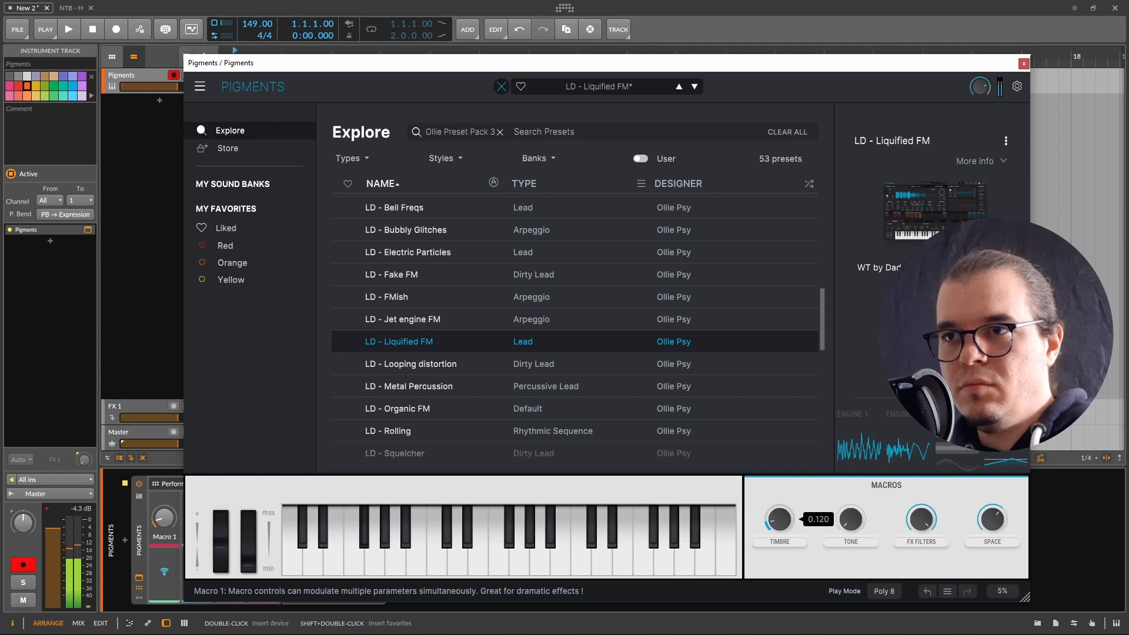
# Load the LD - Organic FM preset, turn P. Mod to minimum and Dark / Bright to maximum, and vary Sweet Spot, ending with it raised.
pyautogui.scroll(-1, 470, 388)
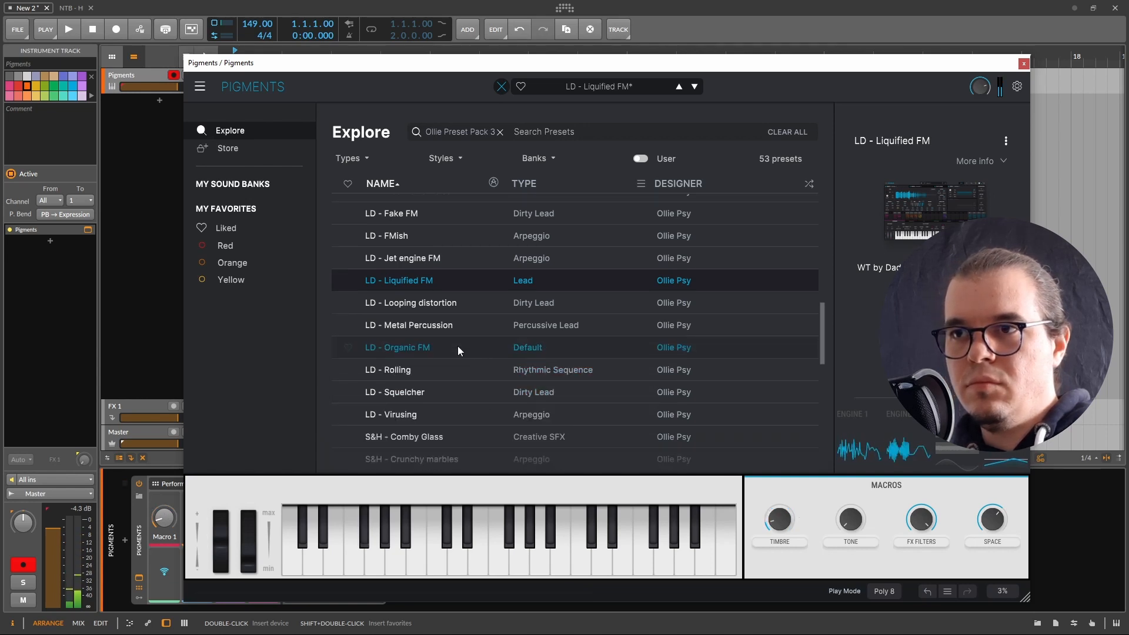
pyautogui.click(457, 345)
pyautogui.moveTo(780, 519); pyautogui.dragTo(780, 576)
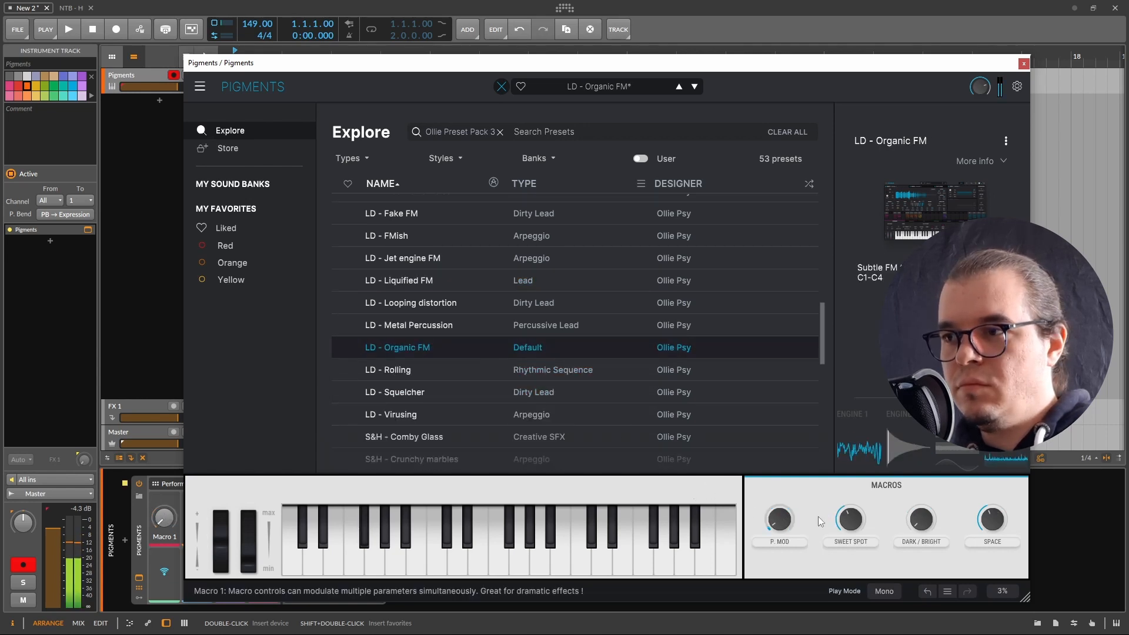
pyautogui.moveTo(850, 519); pyautogui.dragTo(851, 499)
pyautogui.moveTo(921, 519); pyautogui.dragTo(921, 460)
pyautogui.moveTo(850, 519); pyautogui.dragTo(851, 537)
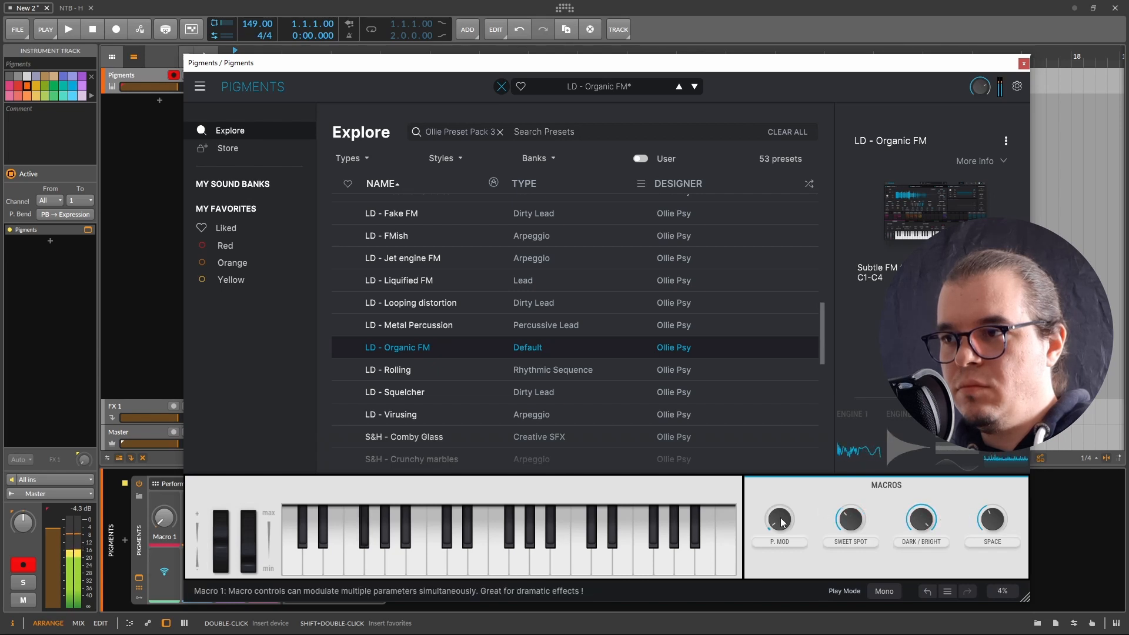
pyautogui.moveTo(780, 519); pyautogui.dragTo(779, 576)
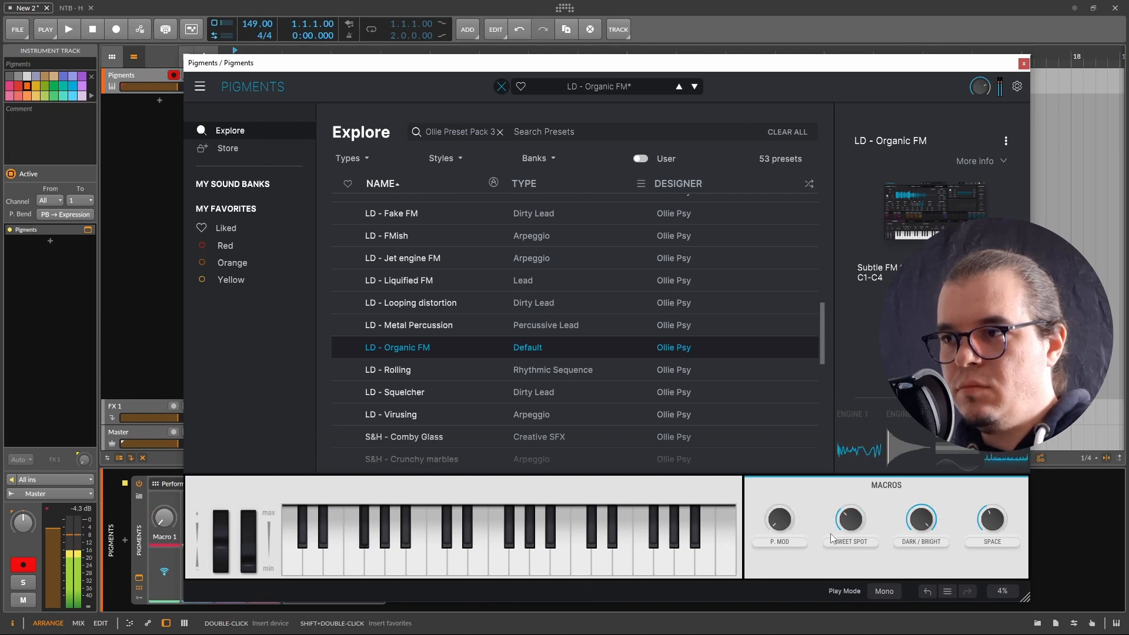
pyautogui.moveTo(850, 519); pyautogui.dragTo(850, 511)
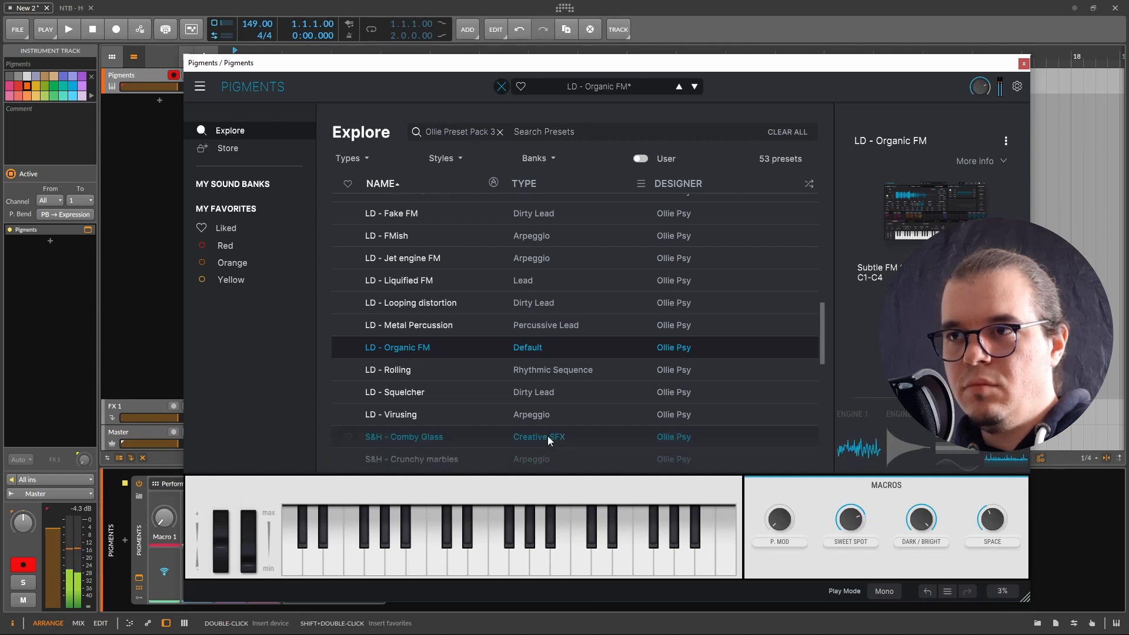
# Load the LD - Virusing preset, turn its Timbre macro to maximum and raise Psy++ and Elec.
pyautogui.click(500, 408)
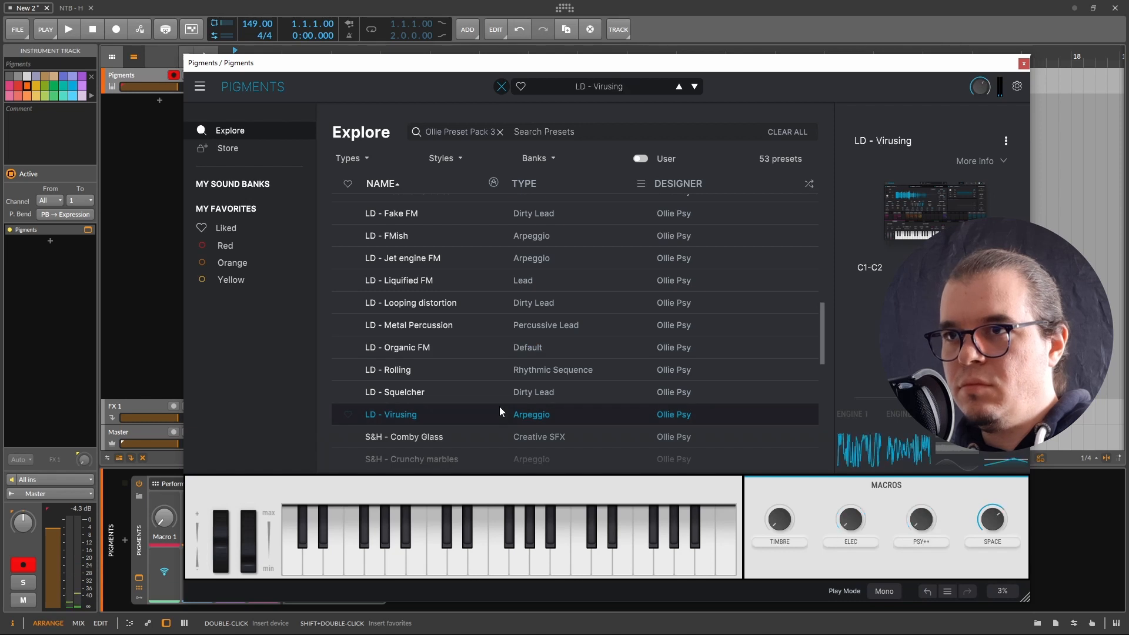
pyautogui.moveTo(780, 520); pyautogui.dragTo(780, 452)
pyautogui.moveTo(921, 520); pyautogui.dragTo(921, 453)
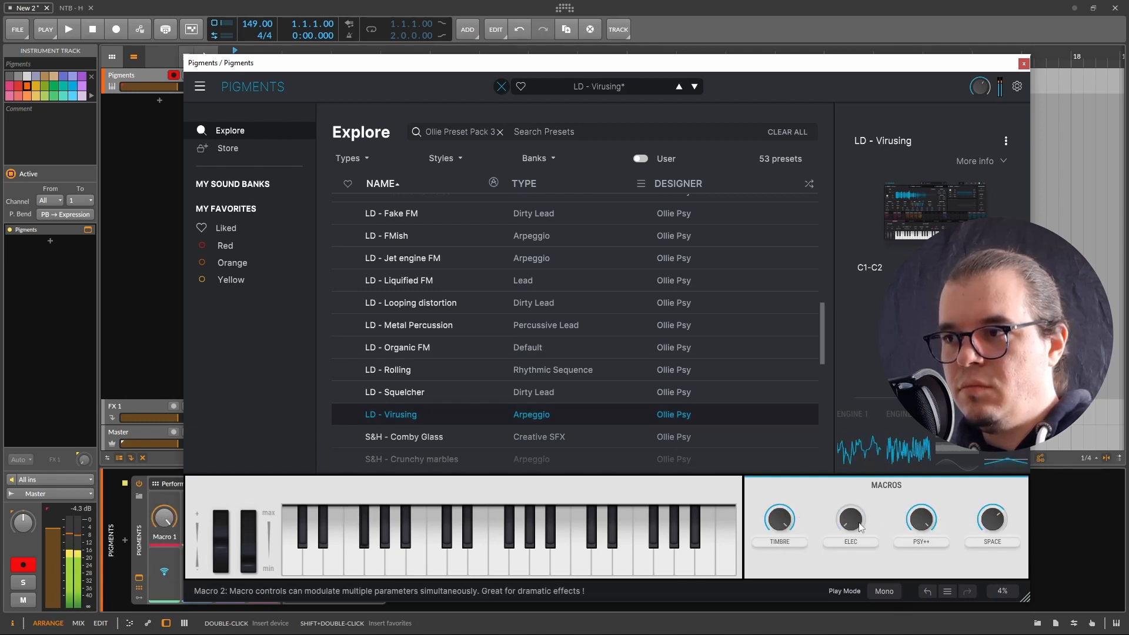
pyautogui.moveTo(851, 520); pyautogui.dragTo(851, 468)
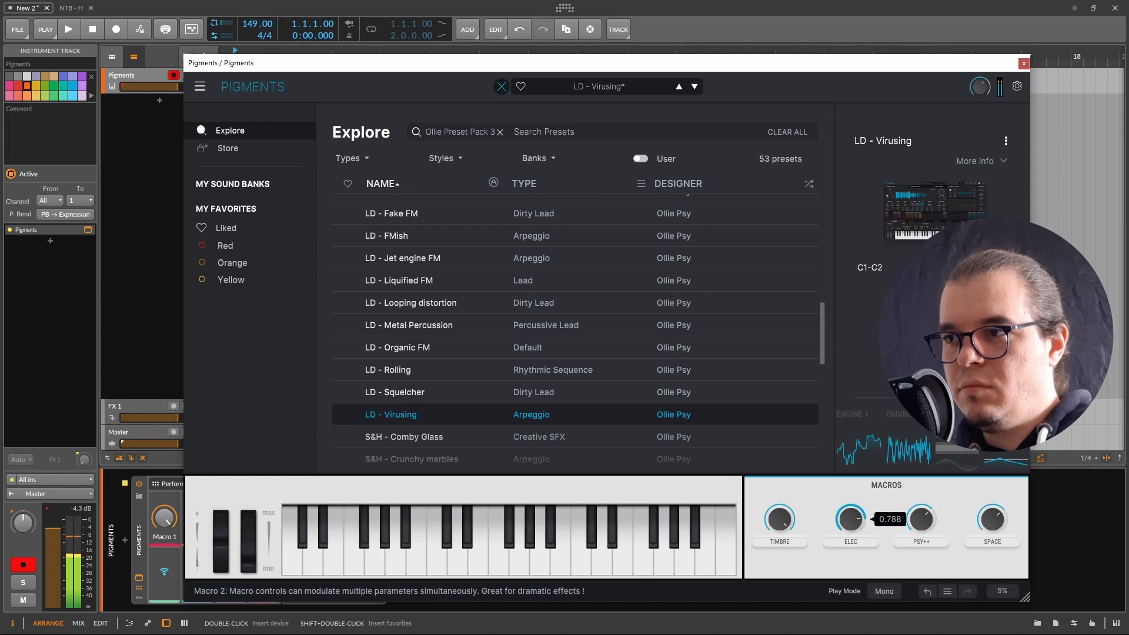
# Load the SFX - Chernobyl Squelch preset, vary its Play Me macro and raise the Timbre and Chernobyl macros.
pyautogui.scroll(-5, 646, 352)
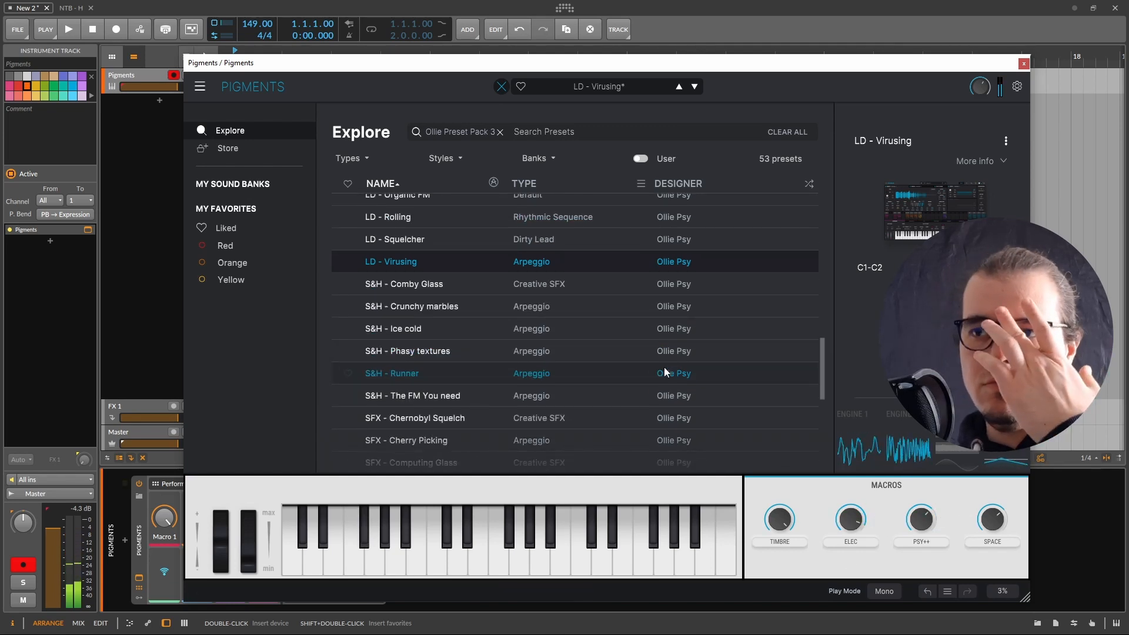
pyautogui.click(471, 422)
pyautogui.moveTo(779, 519)
pyautogui.mouseDown()
pyautogui.moveTo(779, 547)
pyautogui.moveTo(779, 507)
pyautogui.mouseUp()
pyautogui.moveTo(921, 519); pyautogui.dragTo(921, 612)
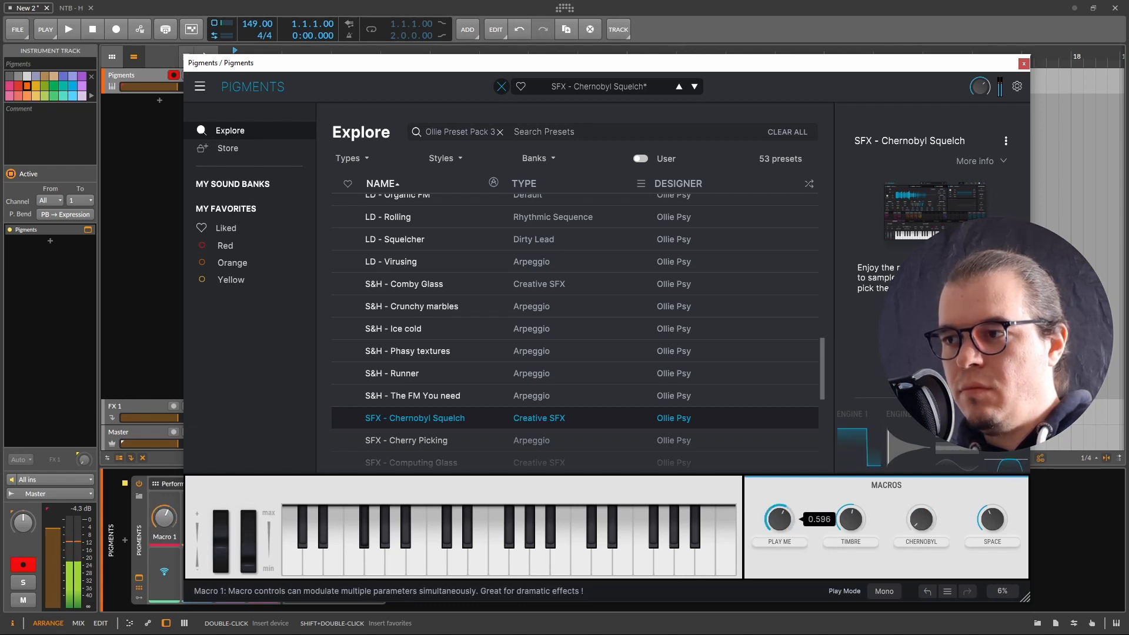
pyautogui.moveTo(780, 519); pyautogui.dragTo(844, 489)
pyautogui.moveTo(779, 547); pyautogui.dragTo(779, 518)
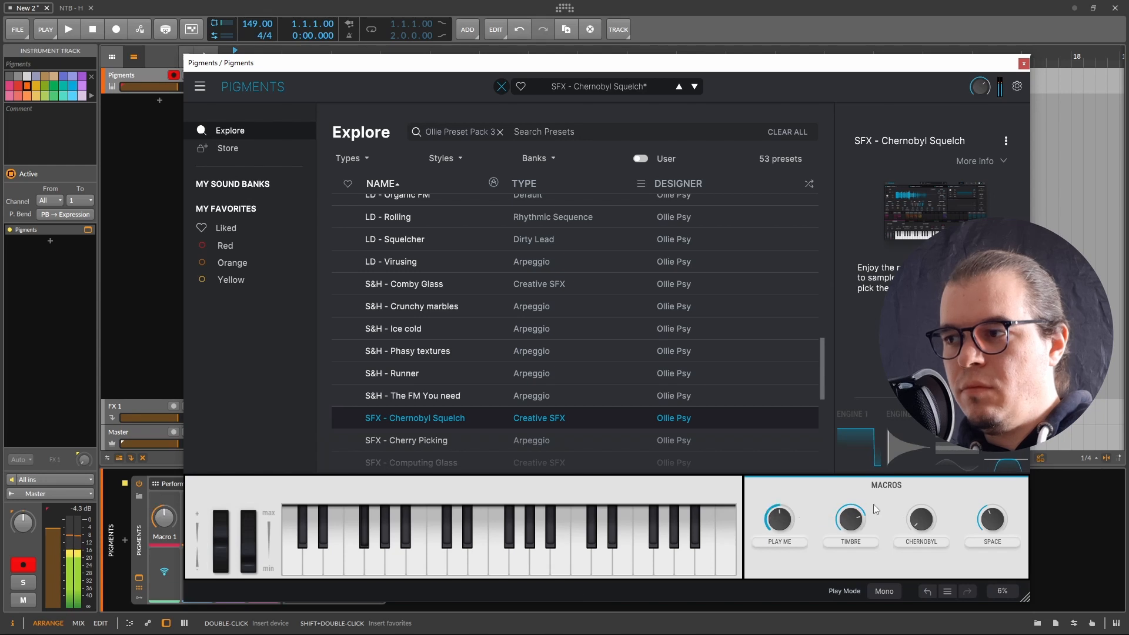
pyautogui.moveTo(921, 519); pyautogui.dragTo(921, 434)
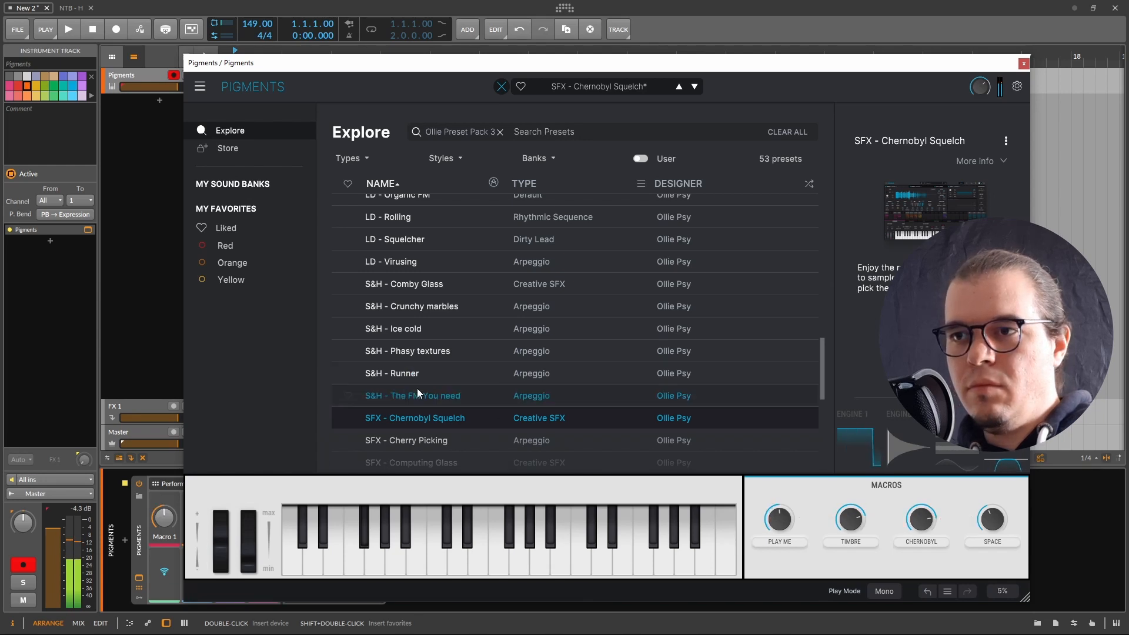
# Load the S&H - The FM You need preset, vary its Timbre macro and turn OSC2 and Phasy to maximum.
pyautogui.click(497, 391)
pyautogui.moveTo(782, 521)
pyautogui.mouseDown()
pyautogui.moveTo(782, 485)
pyautogui.moveTo(782, 511)
pyautogui.mouseUp()
pyautogui.moveTo(922, 519); pyautogui.dragTo(922, 414)
pyautogui.moveTo(778, 533)
pyautogui.mouseDown()
pyautogui.moveTo(778, 508)
pyautogui.moveTo(780, 523)
pyautogui.mouseUp()
# Load the SFX - Computing Glass preset, turn Timbre to minimum and vary the Computing and Abuse macros.
pyautogui.scroll(-2, 556, 412)
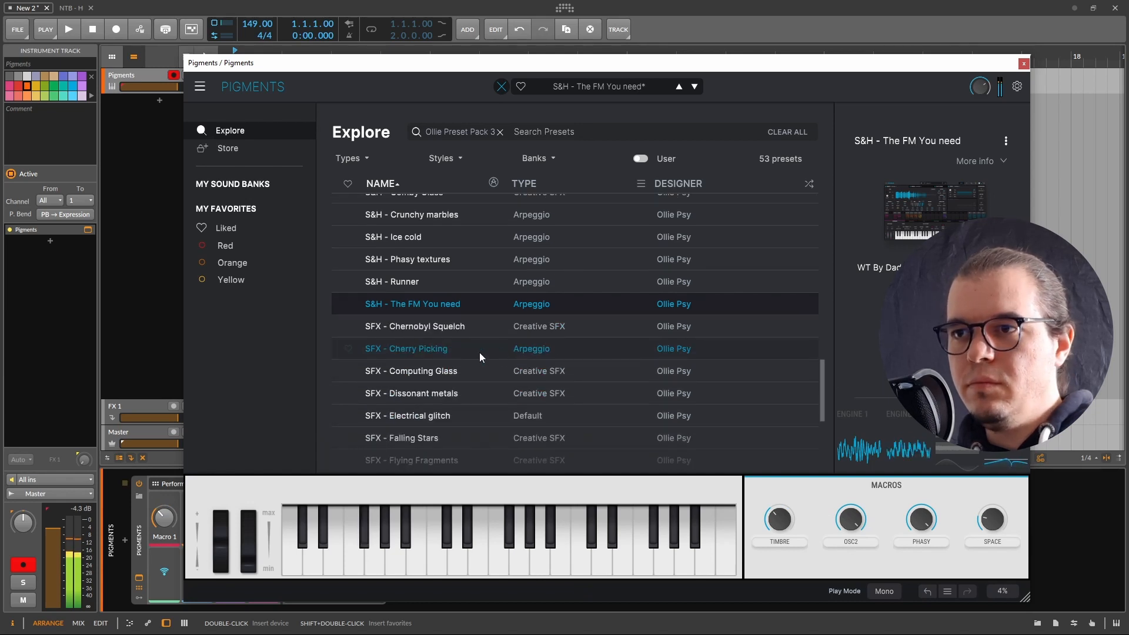
pyautogui.click(491, 369)
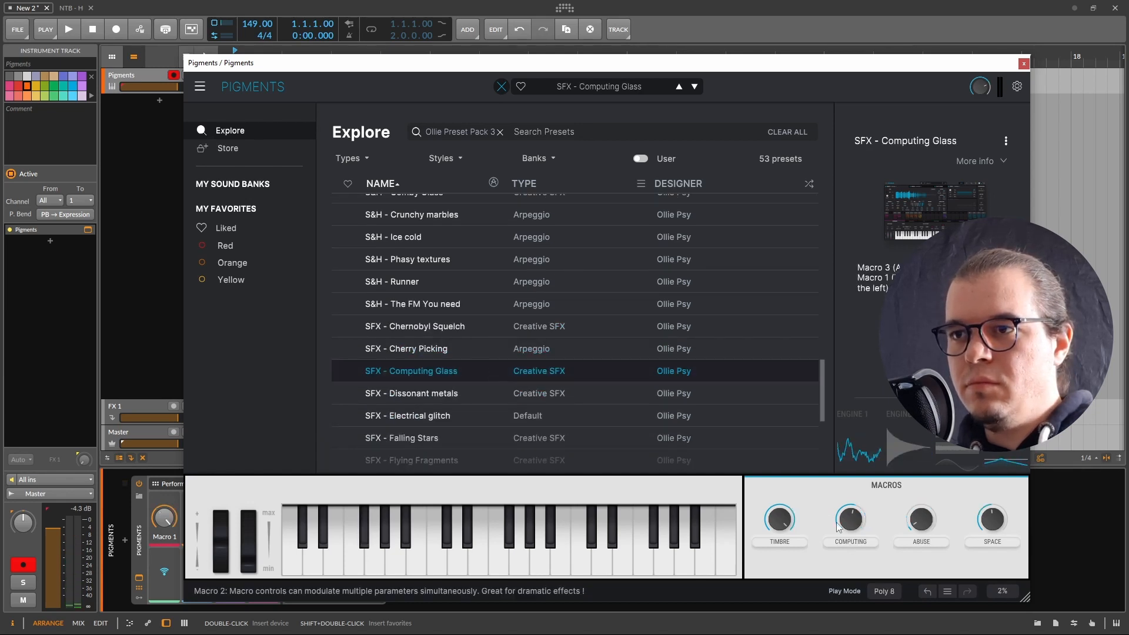
pyautogui.moveTo(851, 519); pyautogui.dragTo(851, 511)
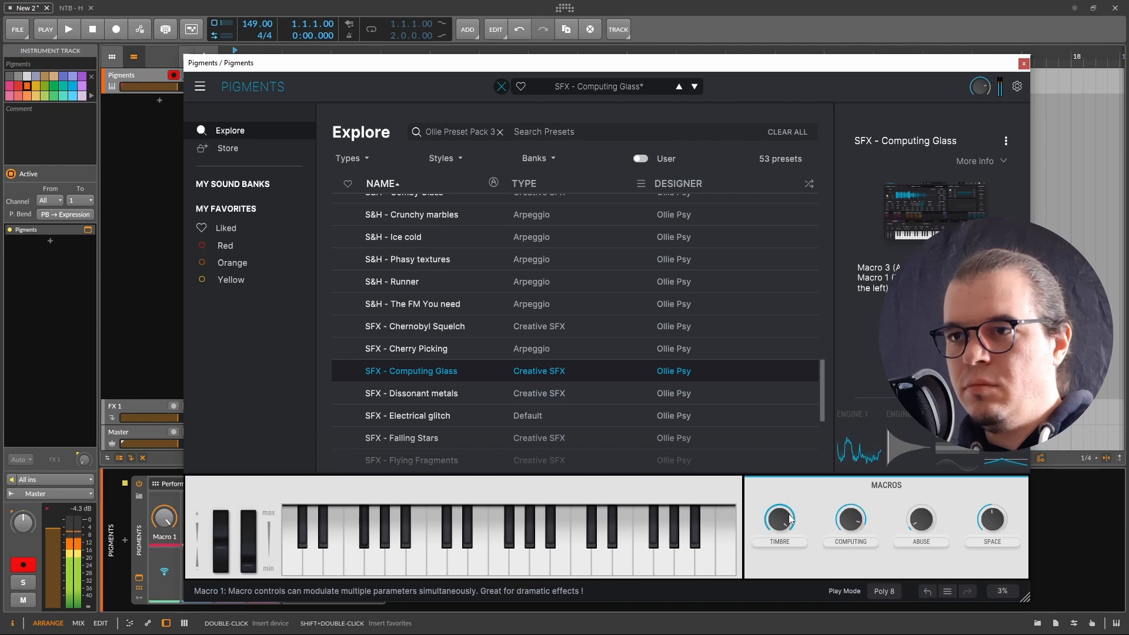
pyautogui.moveTo(780, 519); pyautogui.dragTo(780, 548)
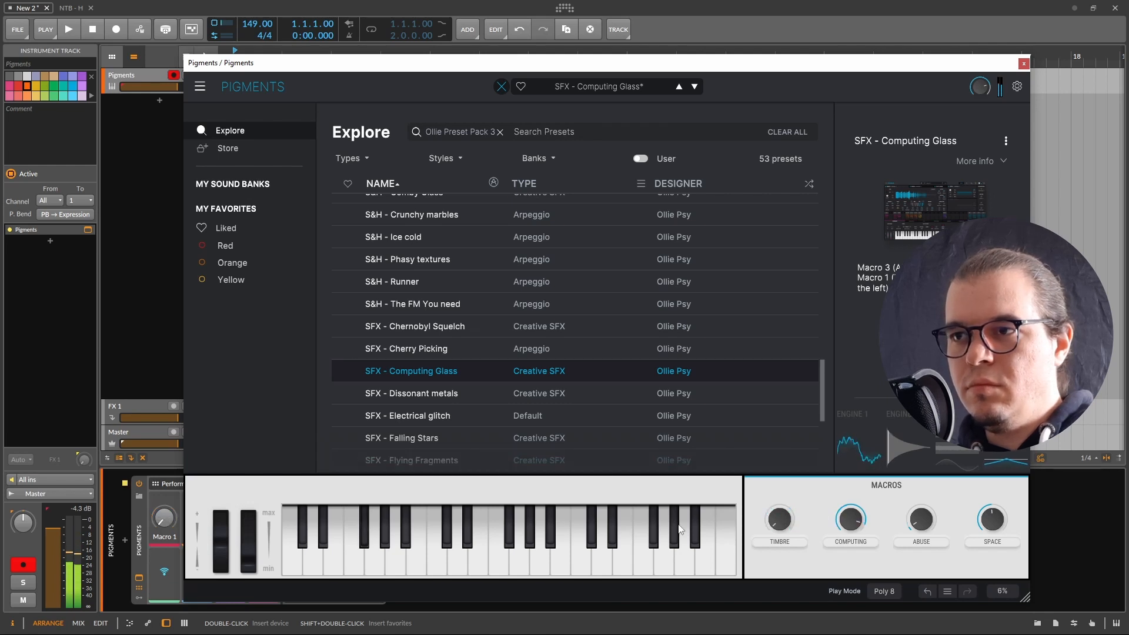
pyautogui.moveTo(850, 519); pyautogui.dragTo(851, 588)
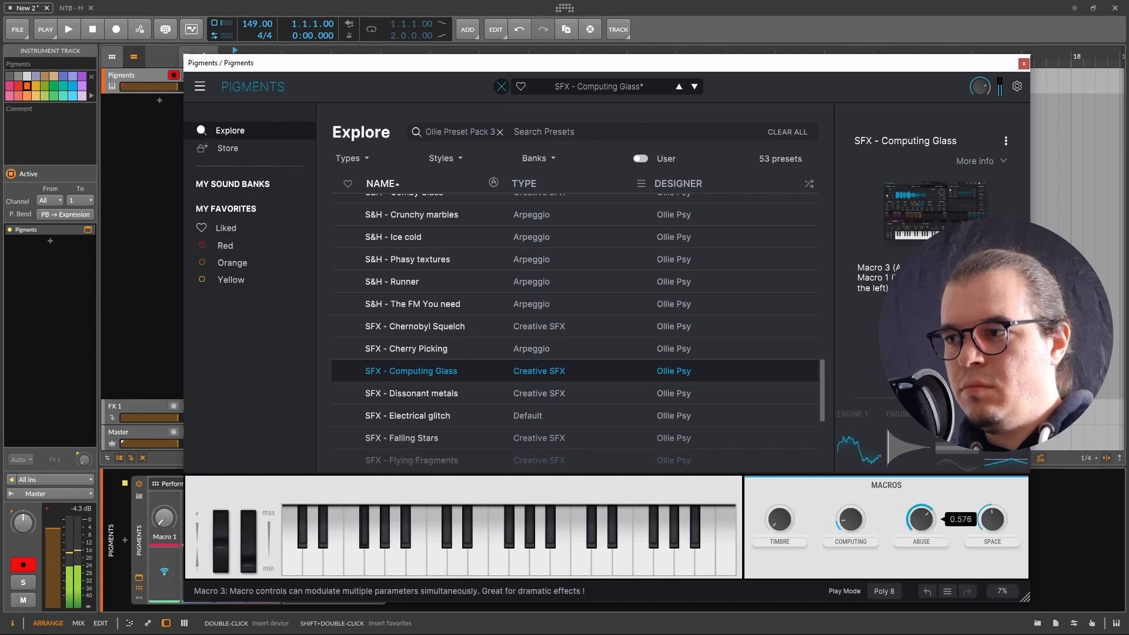
pyautogui.moveTo(920, 523); pyautogui.dragTo(920, 600)
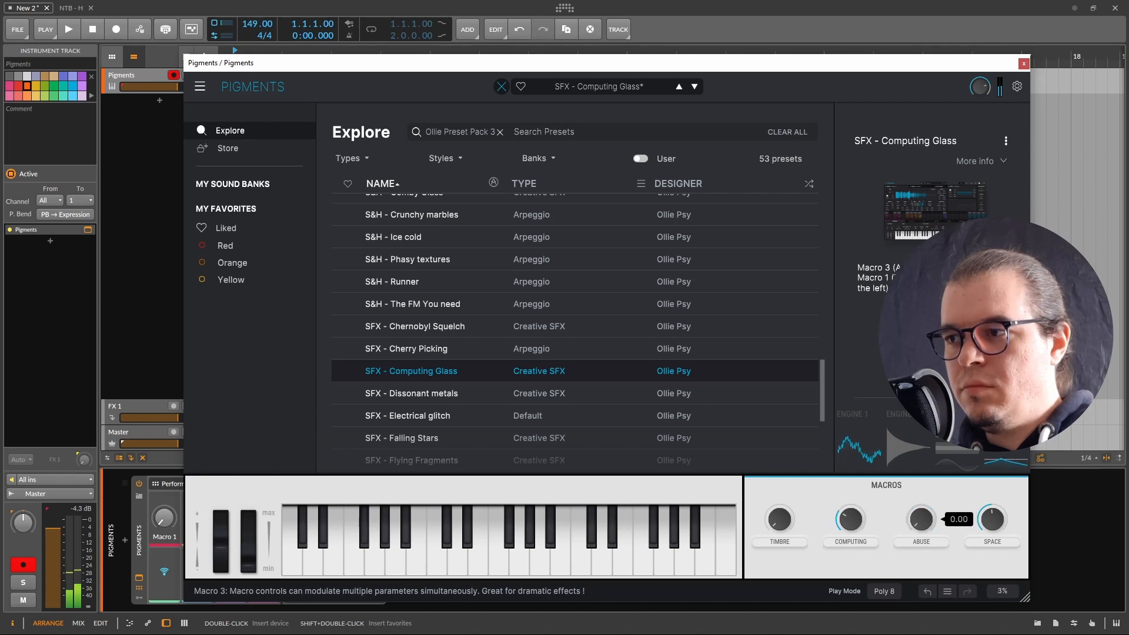
# Load the SFX - Electrical glitch preset and raise its Tone and Play Me macros to maximum.
pyautogui.scroll(-2, 467, 375)
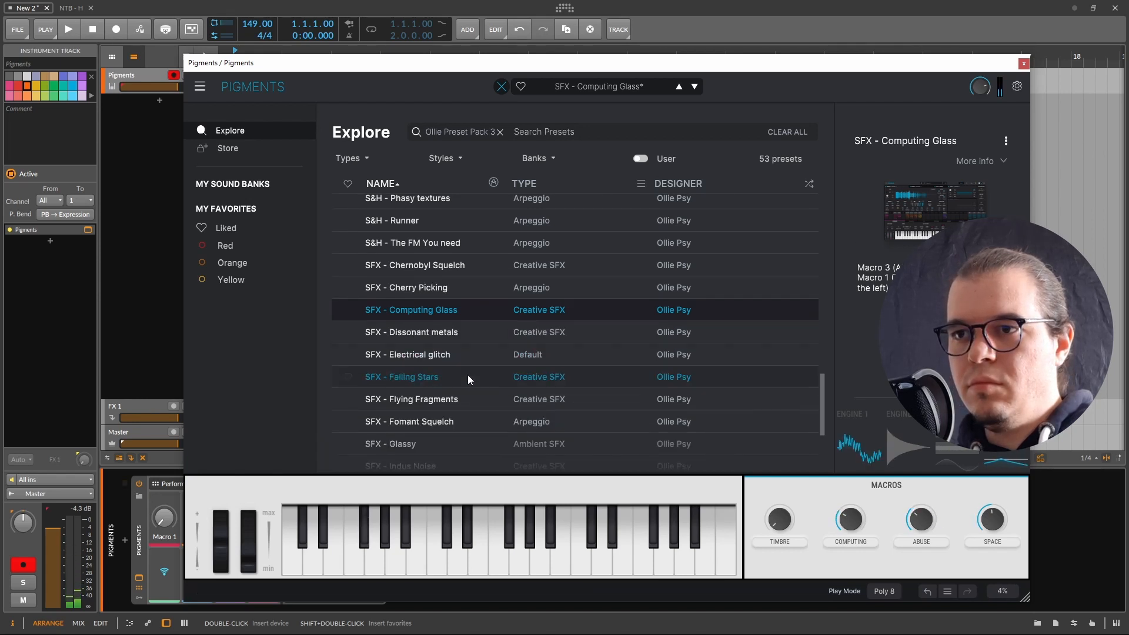
pyautogui.click(457, 358)
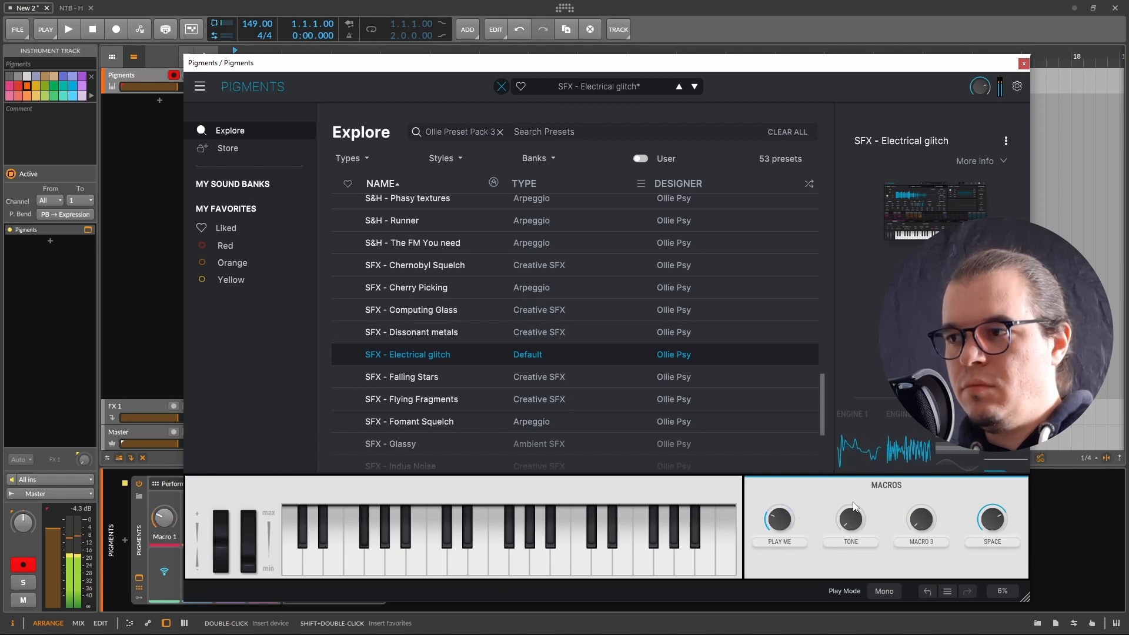
pyautogui.moveTo(850, 519); pyautogui.dragTo(850, 481)
pyautogui.moveTo(780, 519); pyautogui.dragTo(780, 447)
# Load the SFX - Fomant Squelch preset and raise its FX, Dual Flt and Fartsy macros to maximum.
pyautogui.scroll(-2, 527, 387)
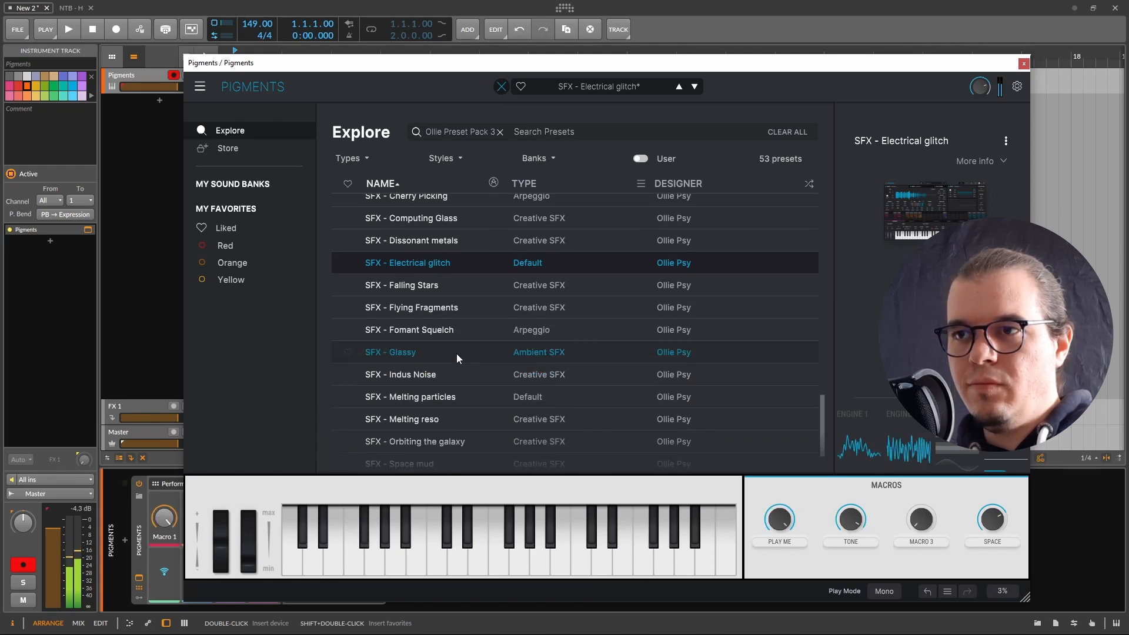
pyautogui.click(469, 331)
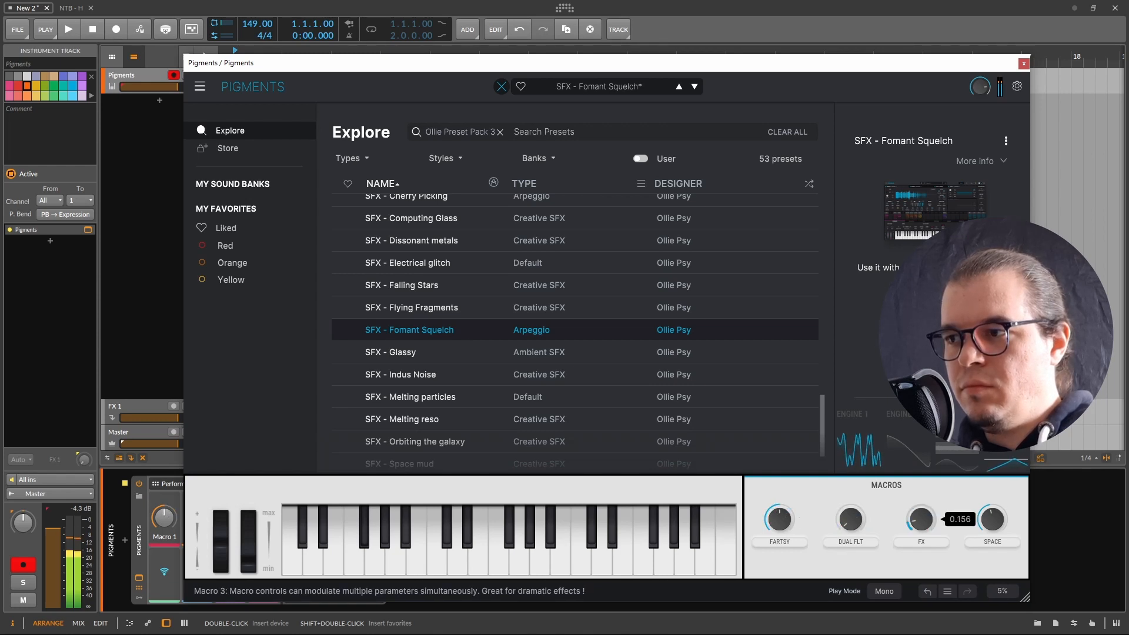
pyautogui.moveTo(921, 519); pyautogui.dragTo(921, 421)
pyautogui.moveTo(851, 519); pyautogui.dragTo(851, 478)
pyautogui.moveTo(780, 519); pyautogui.dragTo(780, 461)
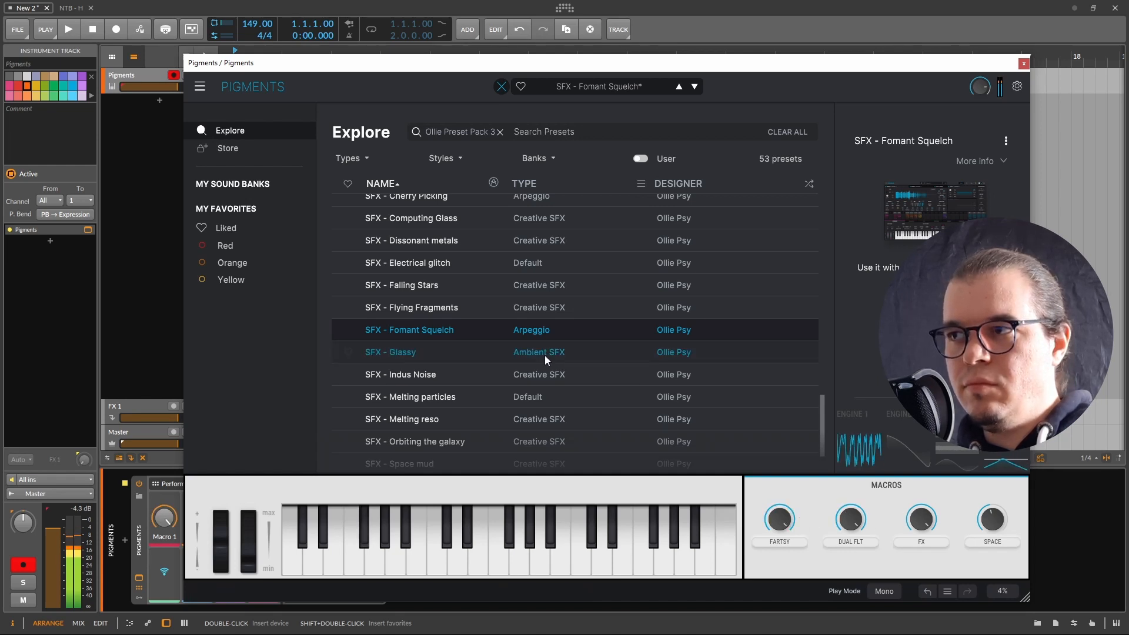
# Load the SFX - Indus Noise preset, vary its Weird Delay macro down to minimum and raise Pluck It to maximum.
pyautogui.scroll(-1, 441, 354)
pyautogui.click(437, 352)
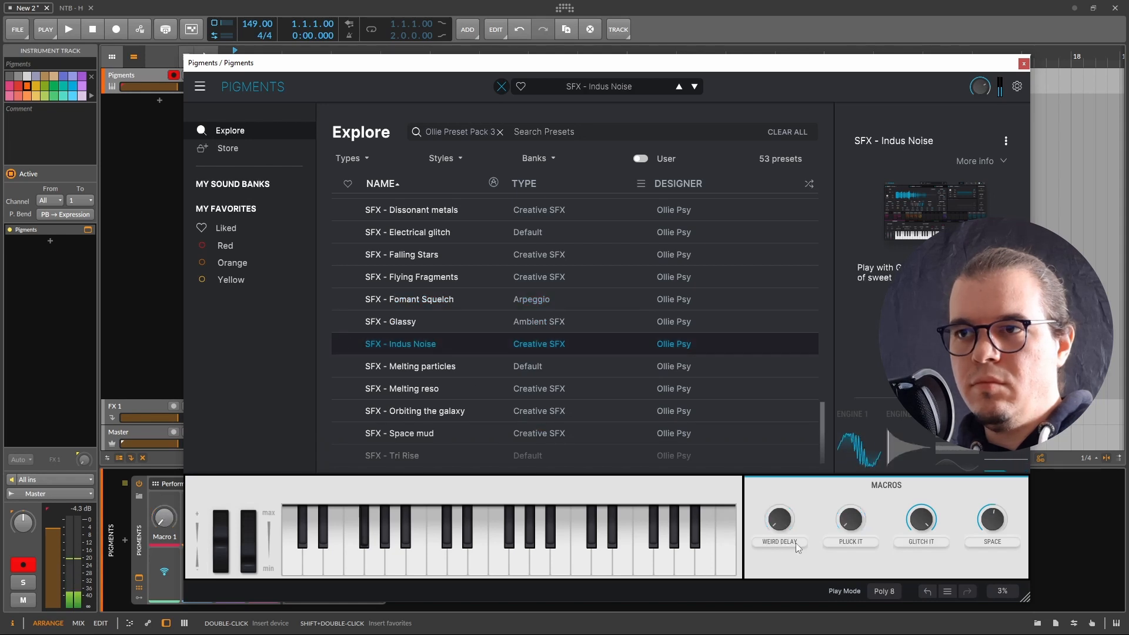
pyautogui.moveTo(781, 522); pyautogui.dragTo(781, 431)
pyautogui.moveTo(852, 522); pyautogui.dragTo(852, 405)
pyautogui.moveTo(781, 520); pyautogui.dragTo(781, 611)
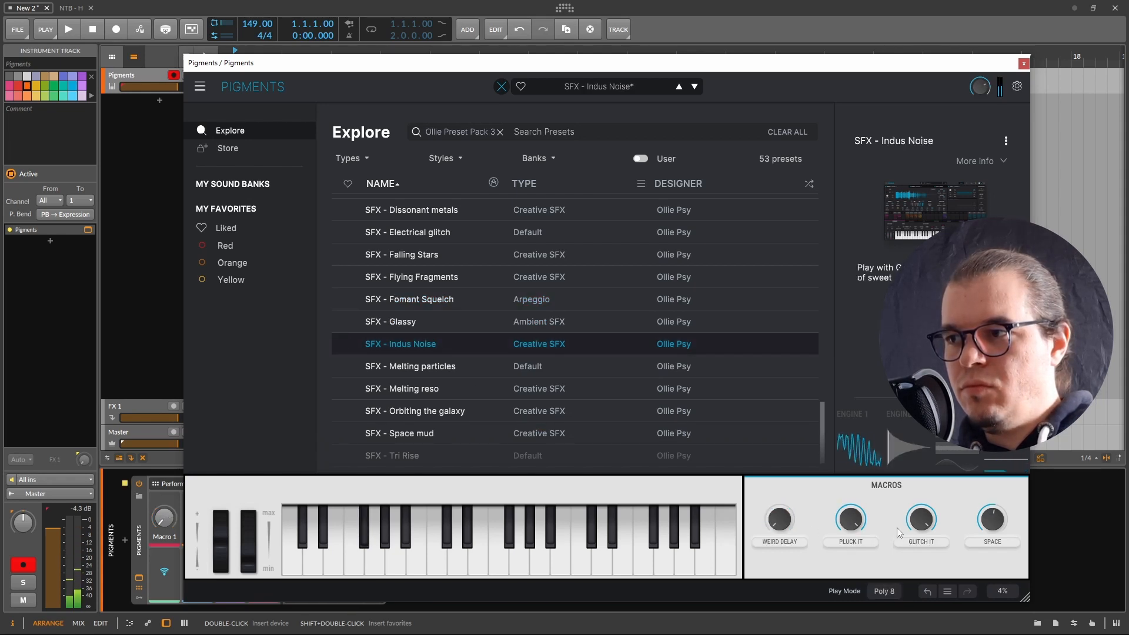
# Load the SFX - Melting reso preset, vary its Play Me (Or Not) macro and raise Delay Type to maximum.
pyautogui.scroll(-1, 436, 375)
pyautogui.click(449, 358)
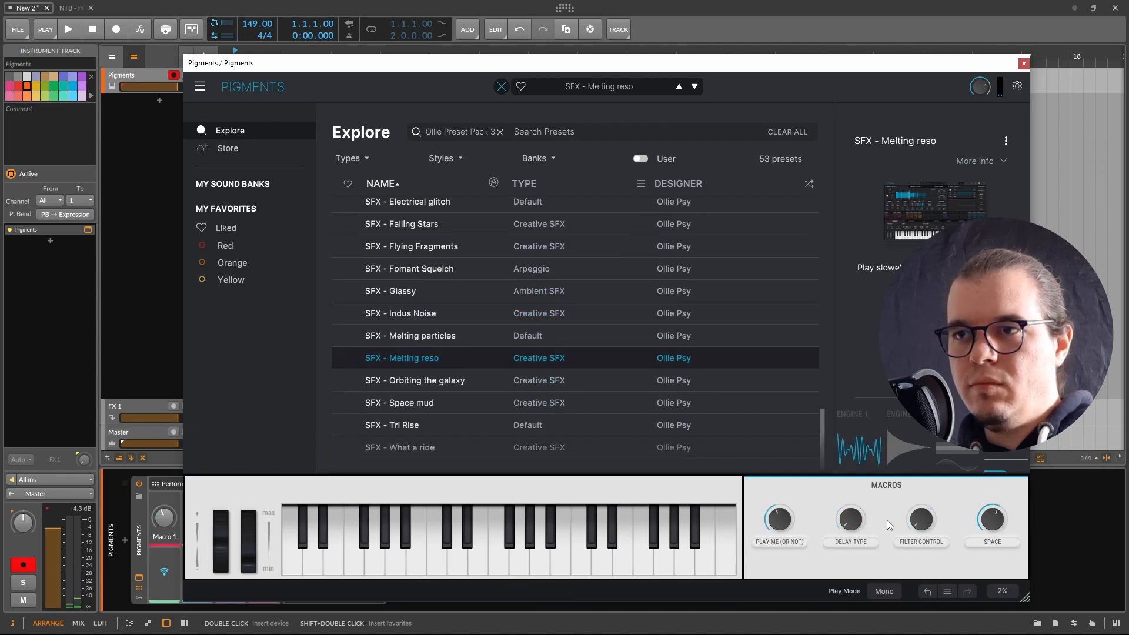
pyautogui.moveTo(779, 520); pyautogui.dragTo(780, 584)
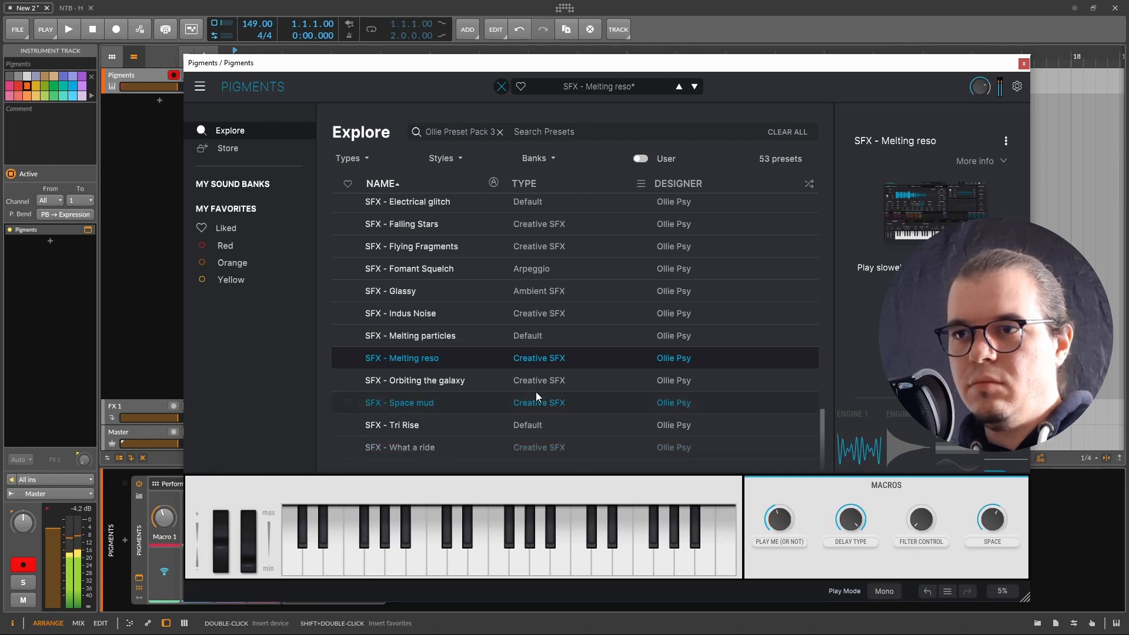
# Load the SFX - Space mud preset, lower its Timbre macro and vary the Fractals and Extra Filter macros.
pyautogui.click(470, 406)
pyautogui.scroll(-1, 536, 376)
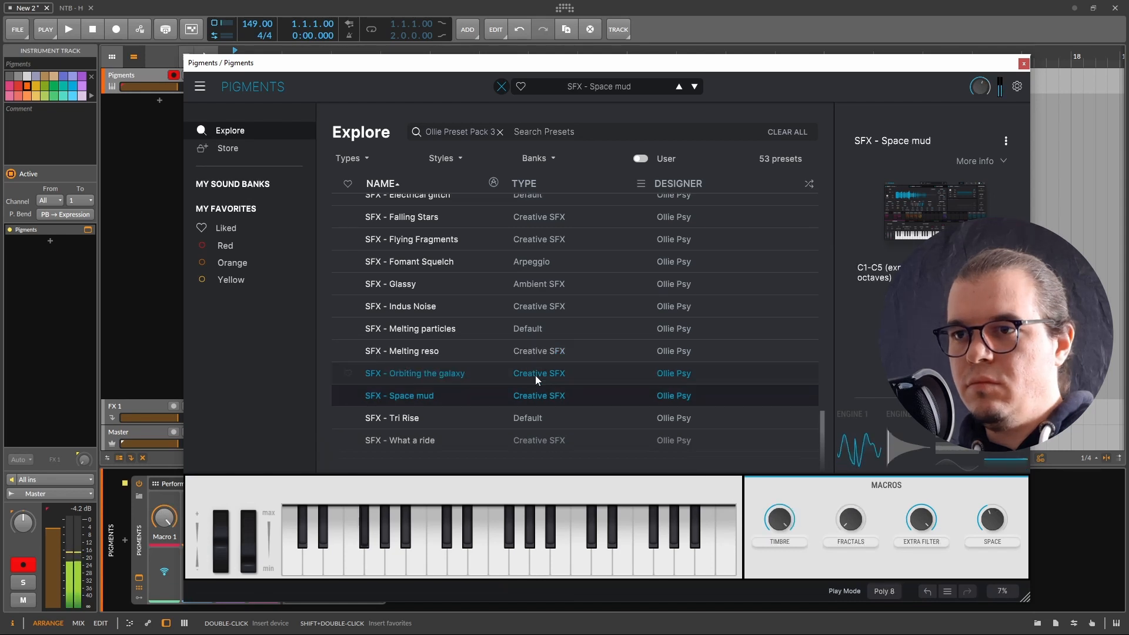
pyautogui.moveTo(780, 531); pyautogui.dragTo(780, 571)
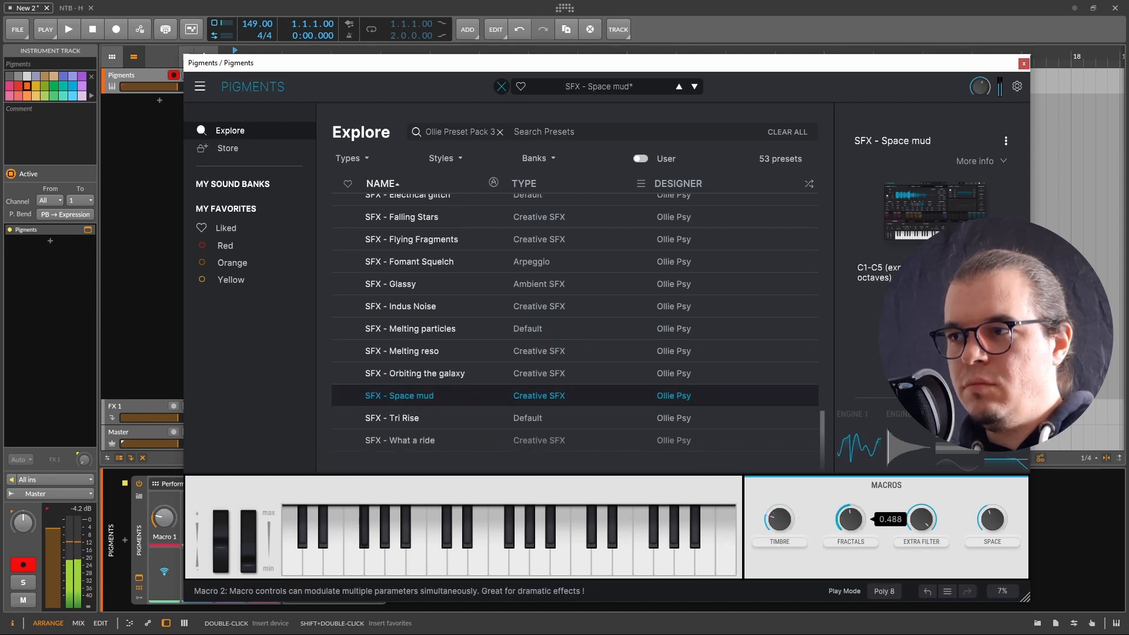
pyautogui.moveTo(851, 520); pyautogui.dragTo(851, 562)
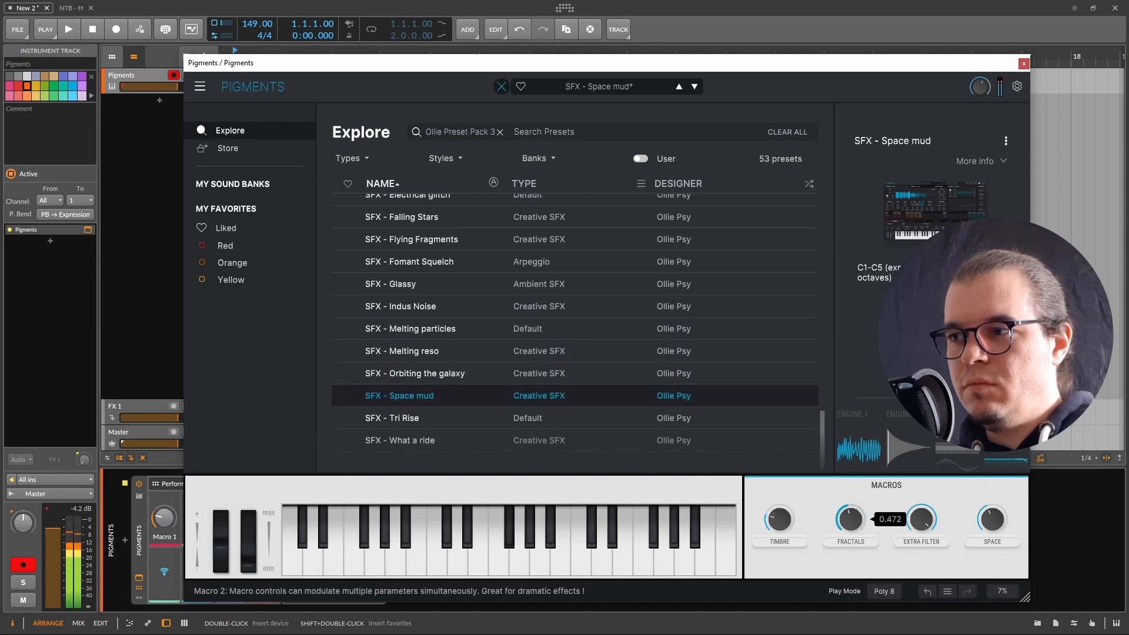
pyautogui.moveTo(904, 509); pyautogui.dragTo(904, 559)
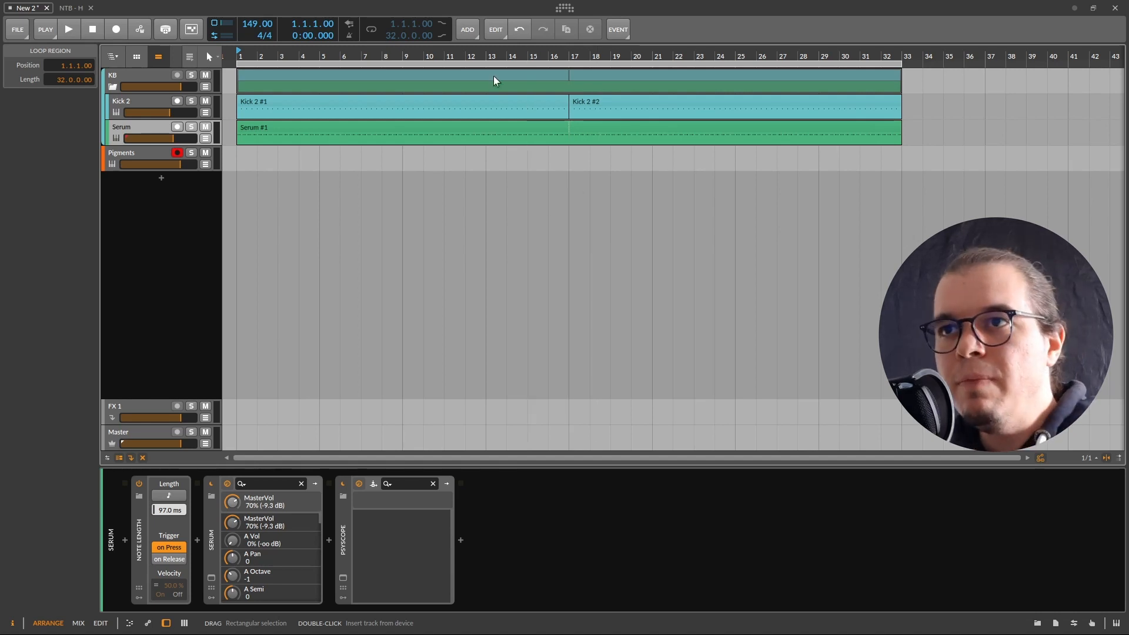
# Select the Serum bass clip and play the kick and bass arrangement from the start.
pyautogui.click(394, 131)
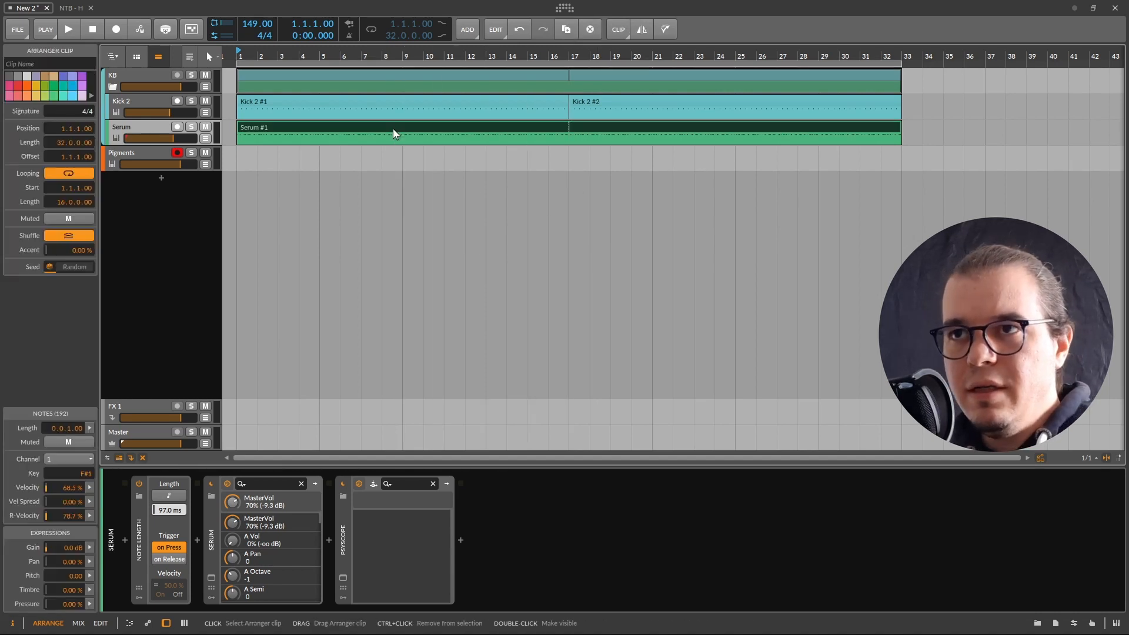
pyautogui.press('space')
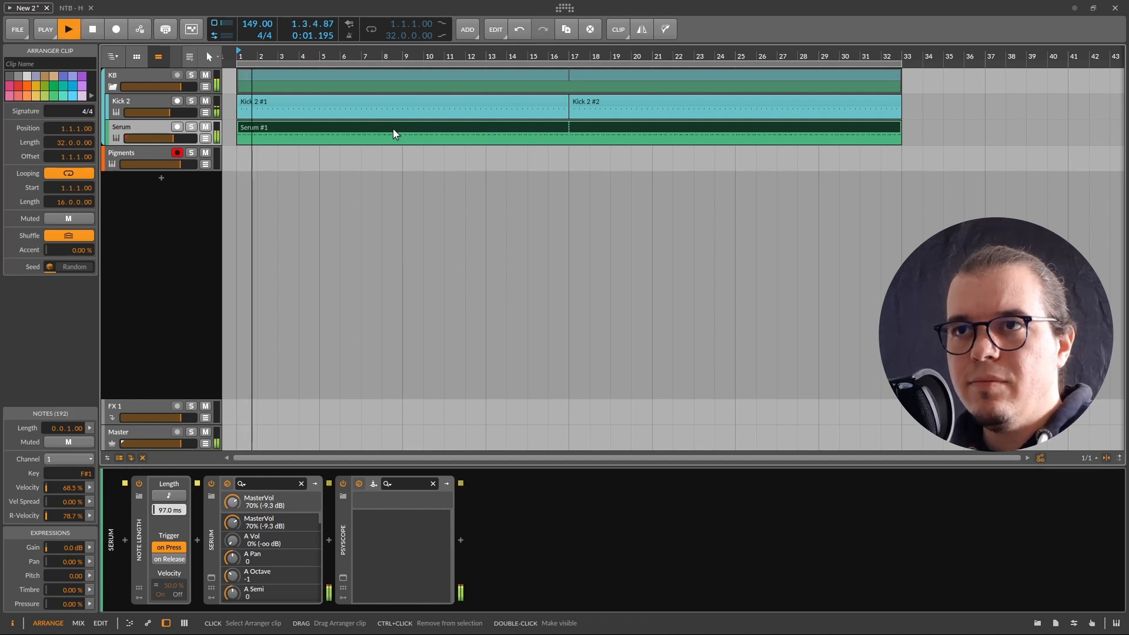
pyautogui.press('space')
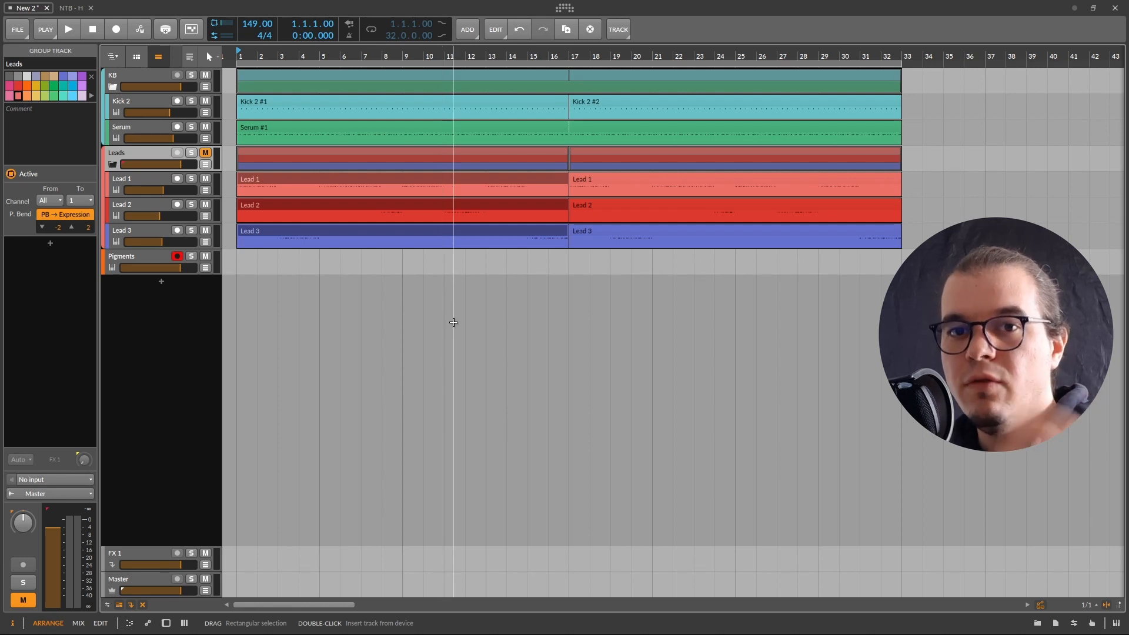
# Select the first clips of Lead 1, Lead 2 and Lead 3 in turn to present the three lead parts.
pyautogui.click(371, 174)
pyautogui.click(368, 207)
pyautogui.click(366, 227)
pyautogui.click(350, 182)
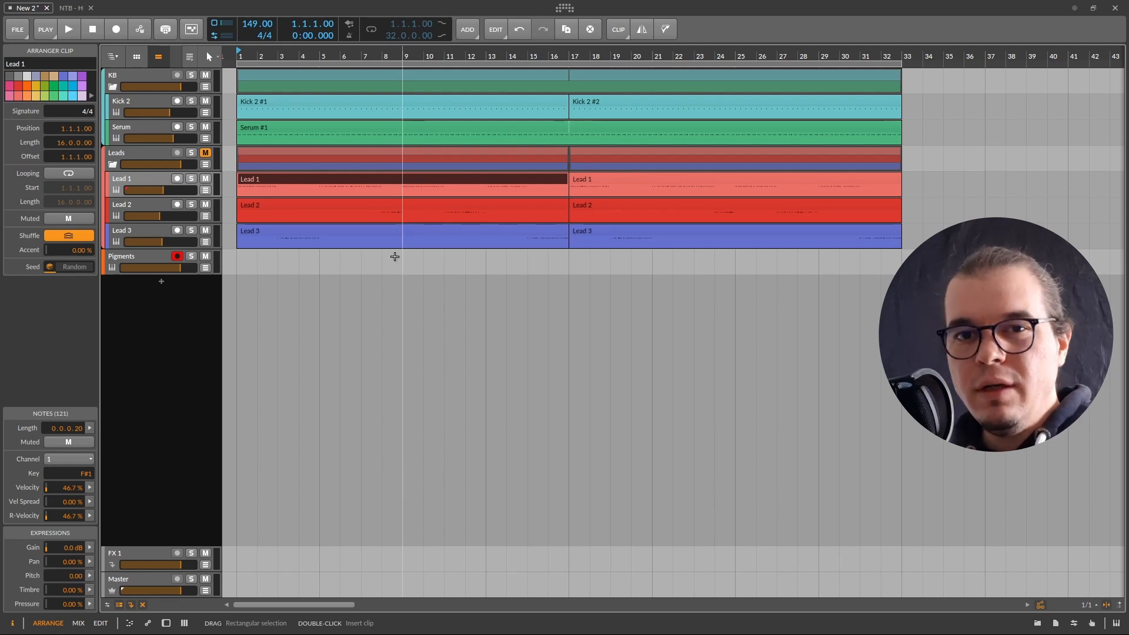
# Show the Lead 1 track's devices and open its Pigments window to view the preset in use, closing it when done.
pyautogui.click(144, 182)
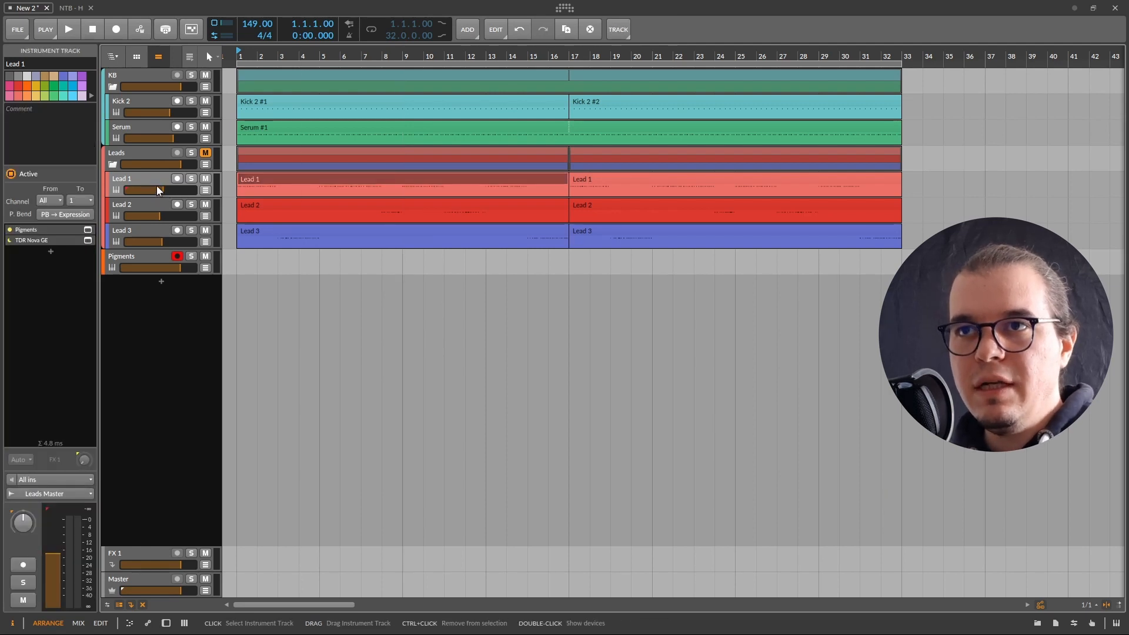
pyautogui.press('d')
pyautogui.click(139, 580)
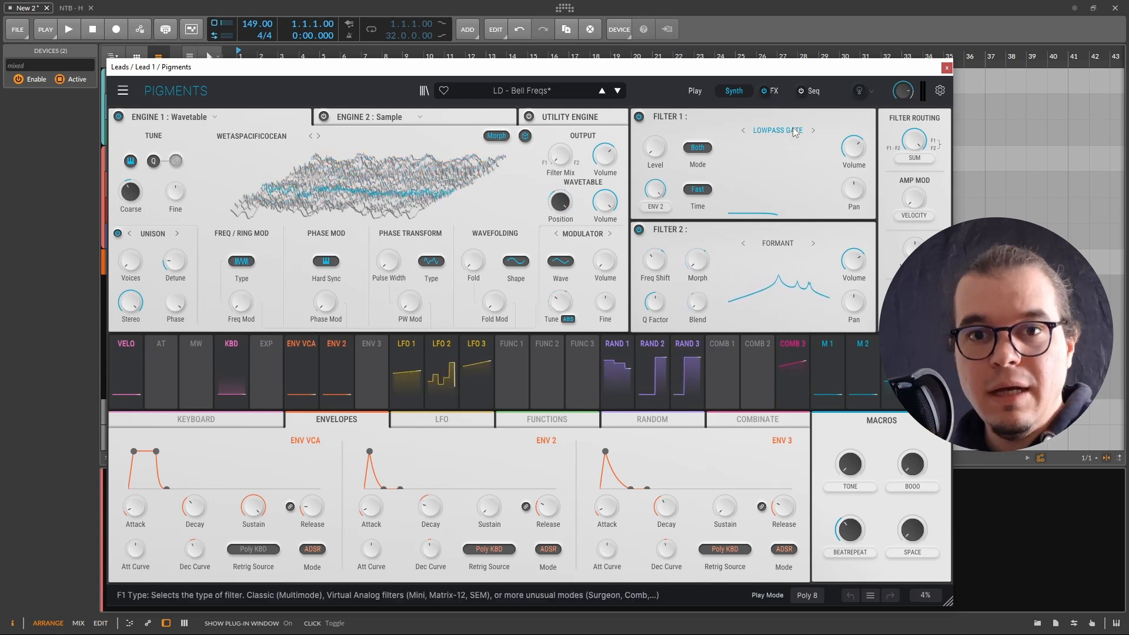
pyautogui.click(947, 68)
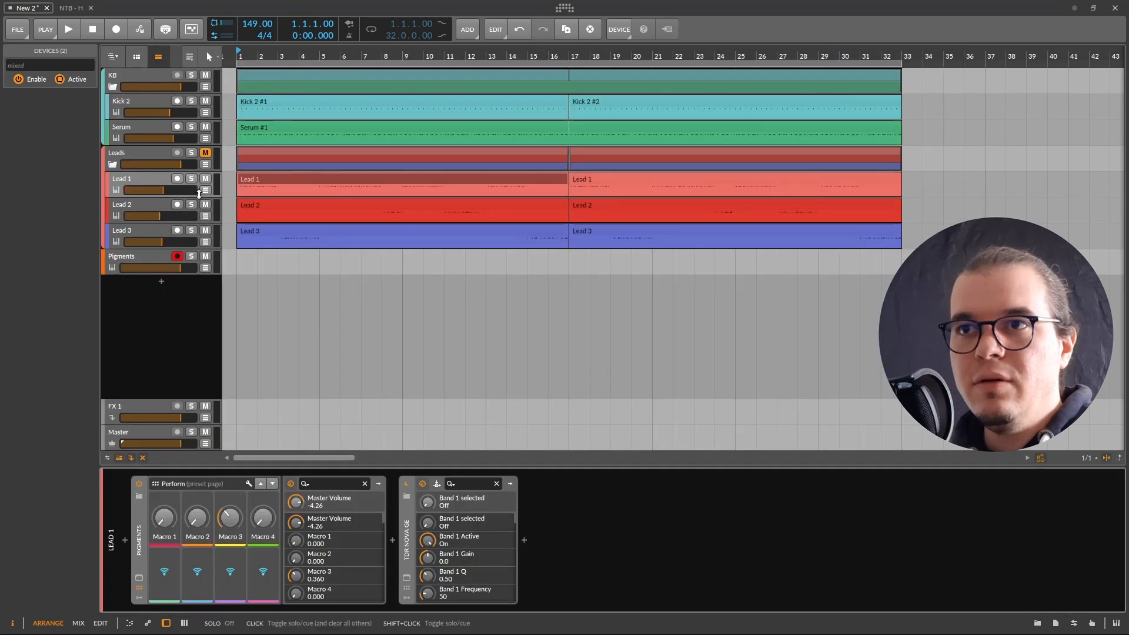
# Solo the Lead 1 track and play its part from the start of the arrangement.
pyautogui.click(191, 179)
pyautogui.click(272, 184)
pyautogui.press('space')
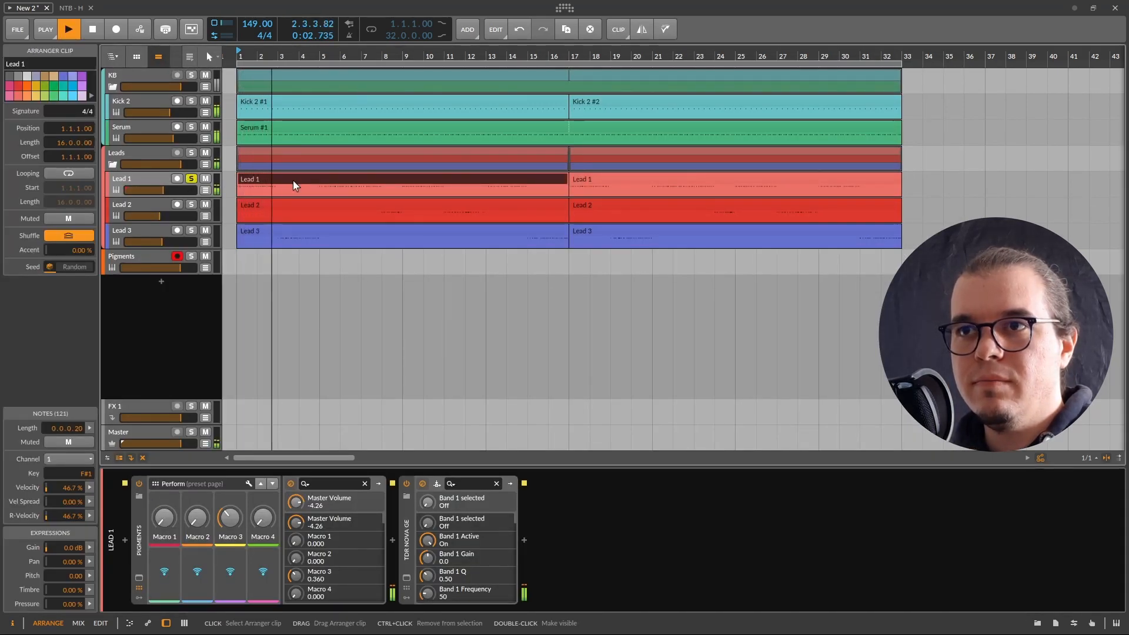
# Solo Lead 2 in place of Lead 1 and set the playback start to bar 8.
pyautogui.click(139, 206)
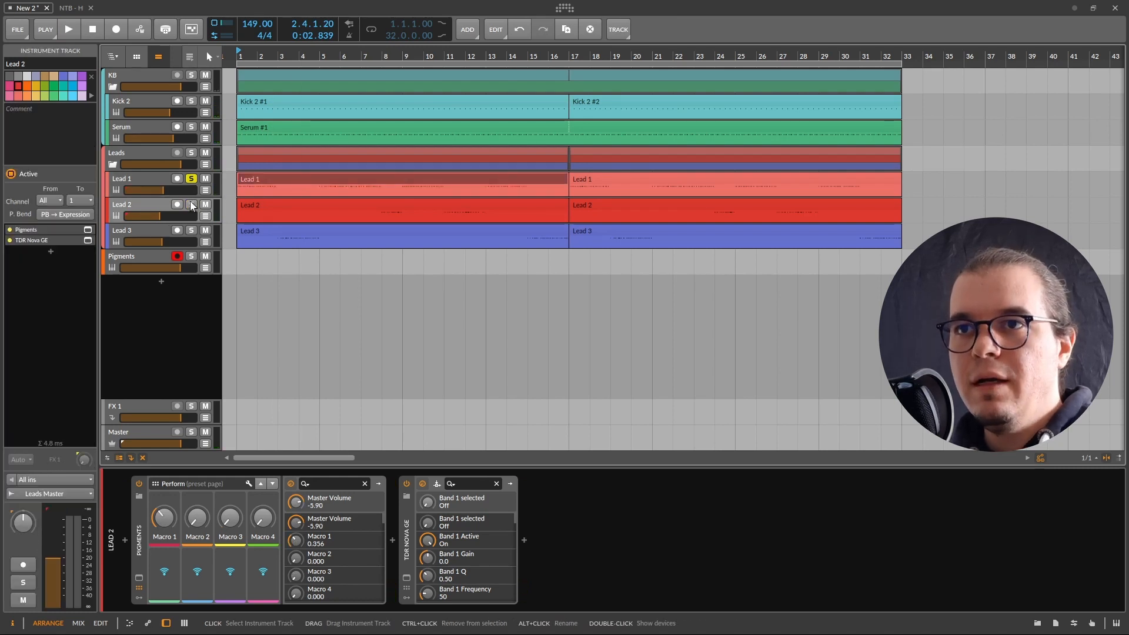
pyautogui.click(192, 204)
pyautogui.click(382, 212)
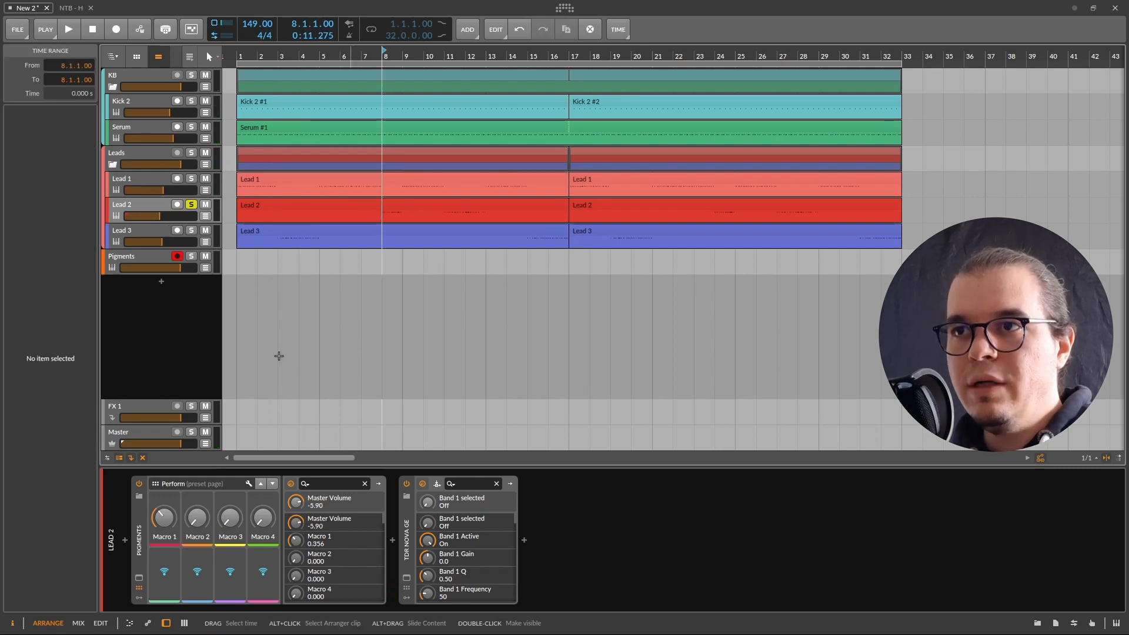
# View the Pigments preset used on Lead 2 and play the soloed part from bar 8.
pyautogui.click(140, 578)
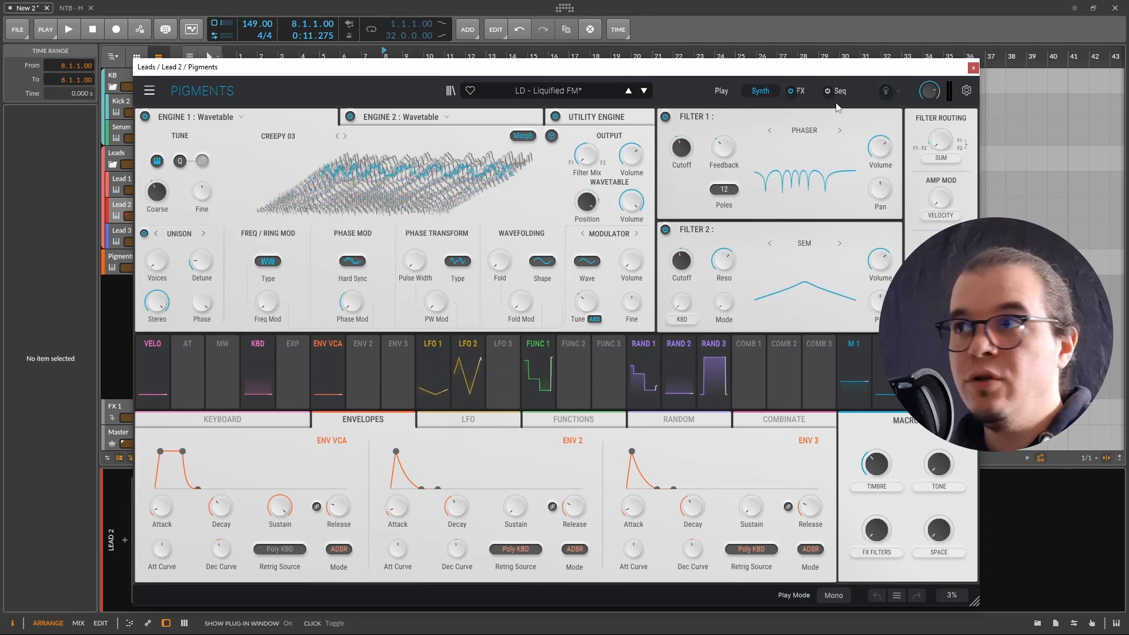
pyautogui.click(973, 68)
pyautogui.press('space')
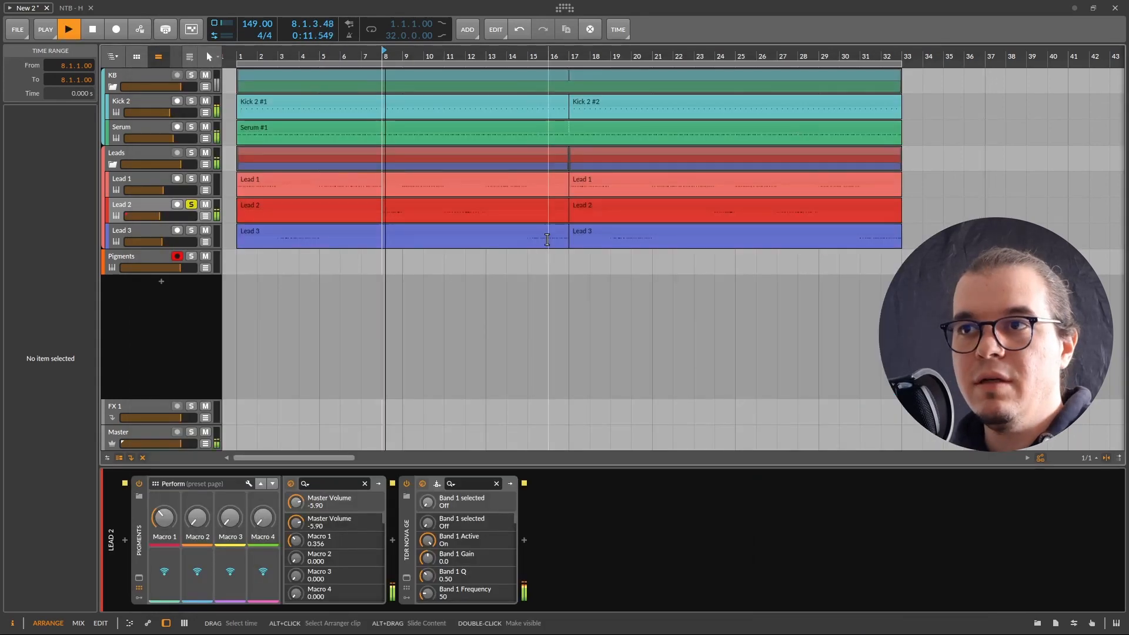
pyautogui.press('space')
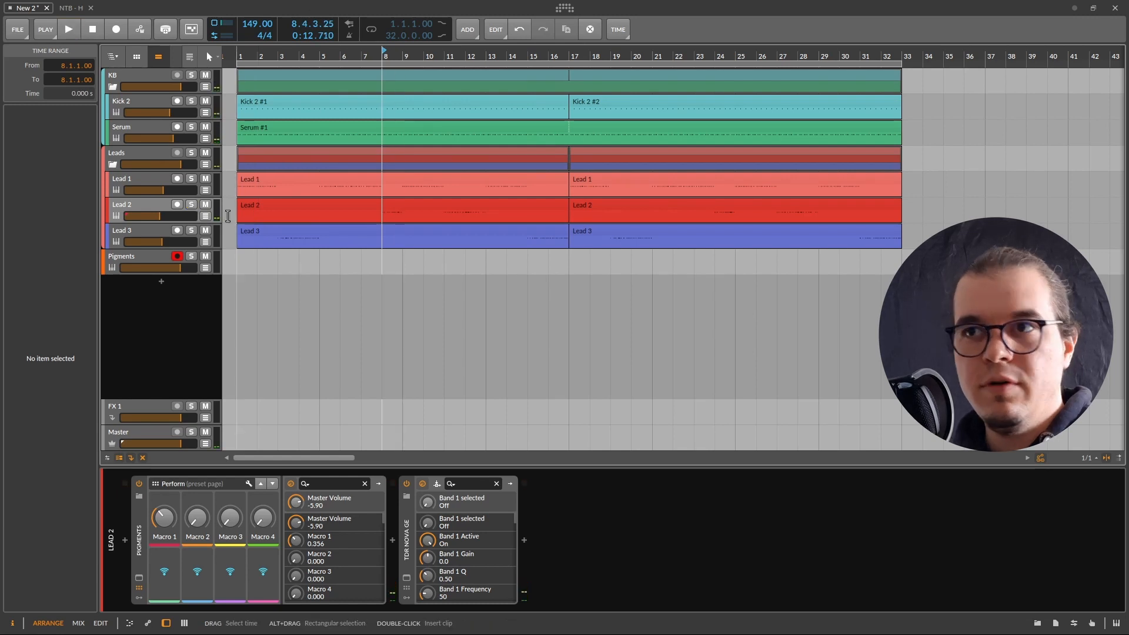
# Solo the Lead 3 track, set the playback start to bar 3 and view the track's Pigments preset.
pyautogui.click(287, 228)
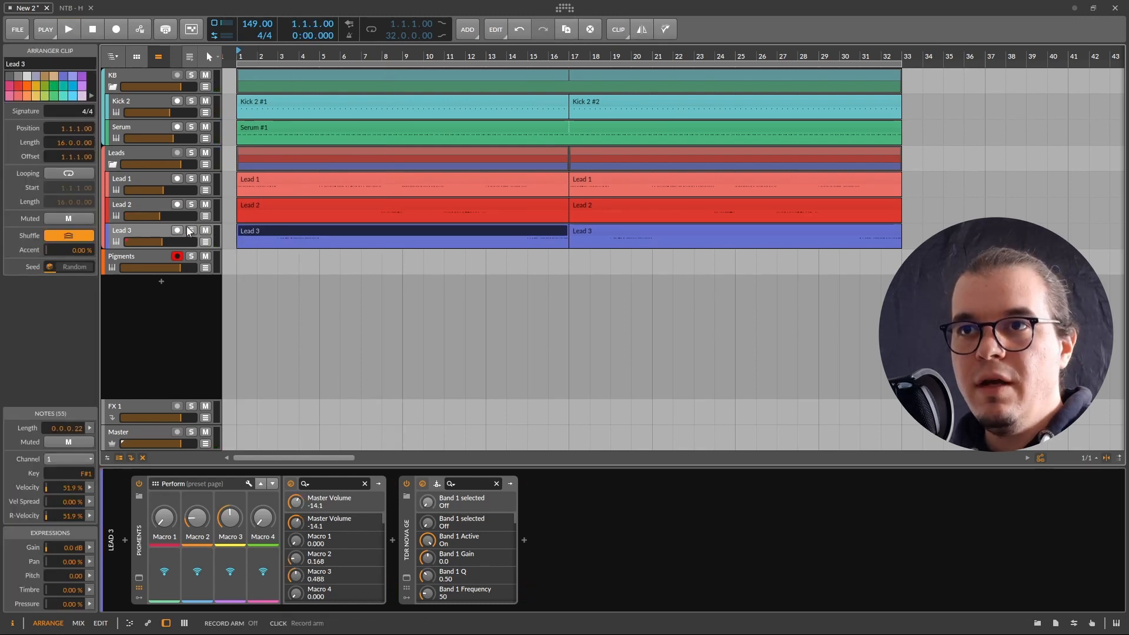
pyautogui.click(191, 231)
pyautogui.click(294, 247)
pyautogui.click(143, 579)
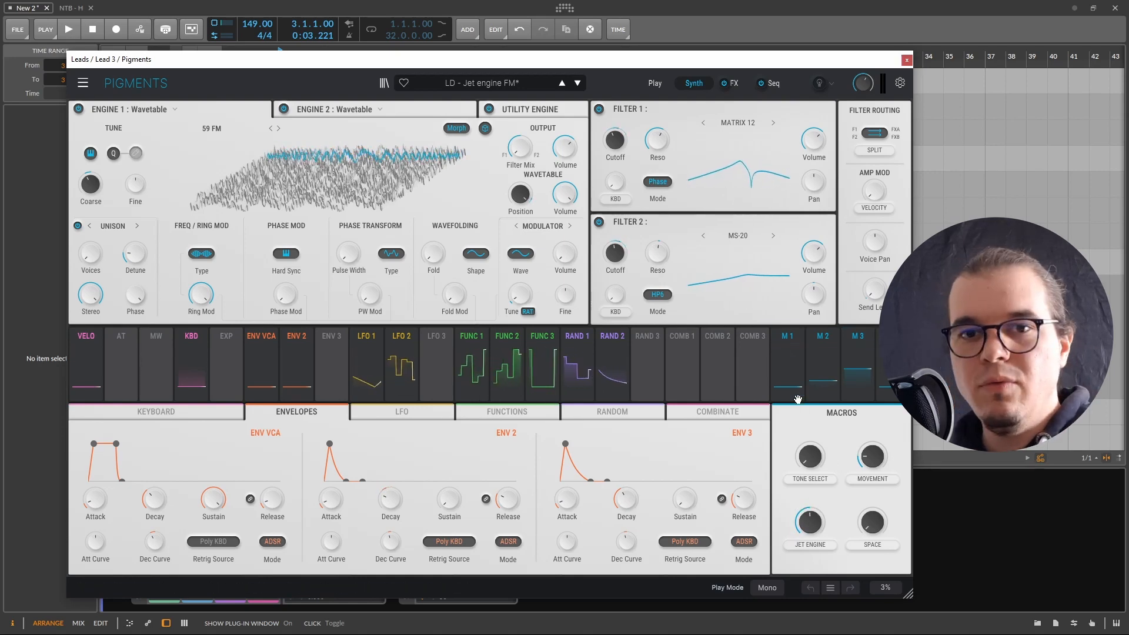
pyautogui.click(907, 60)
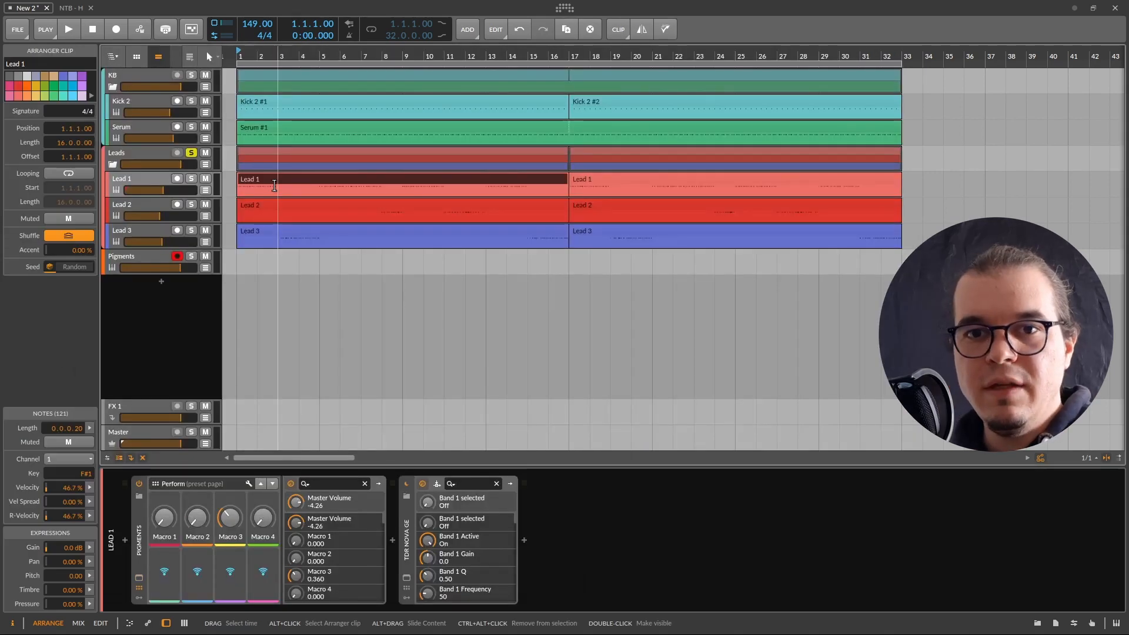
# Turn off the solo on the Leads group and play all leads with kick and bass from the start.
pyautogui.click(191, 152)
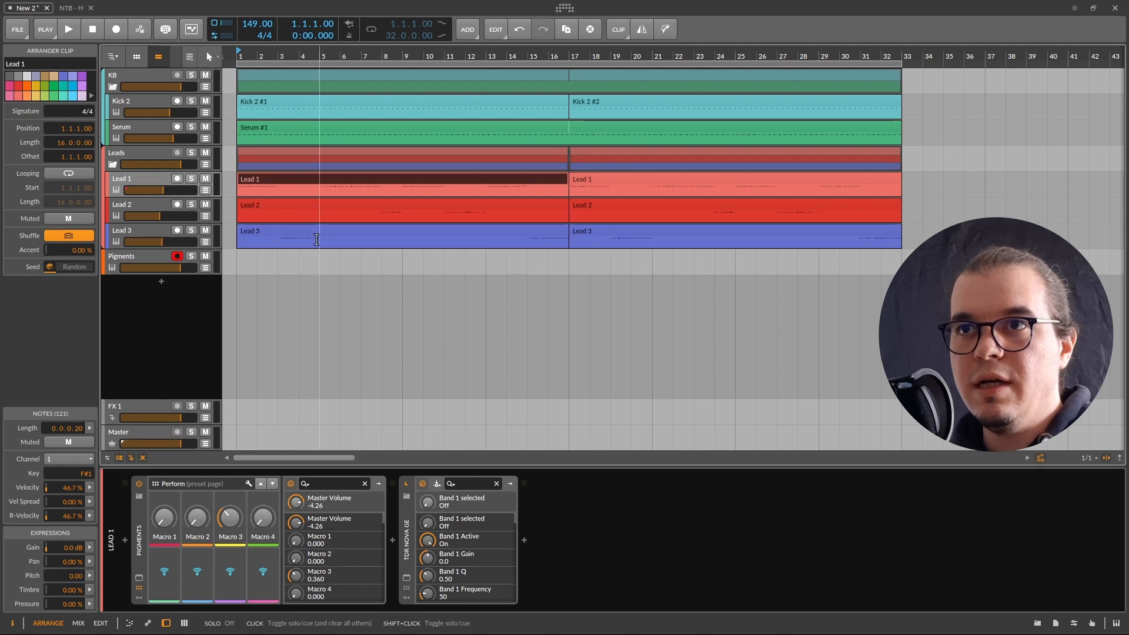
pyautogui.press('space')
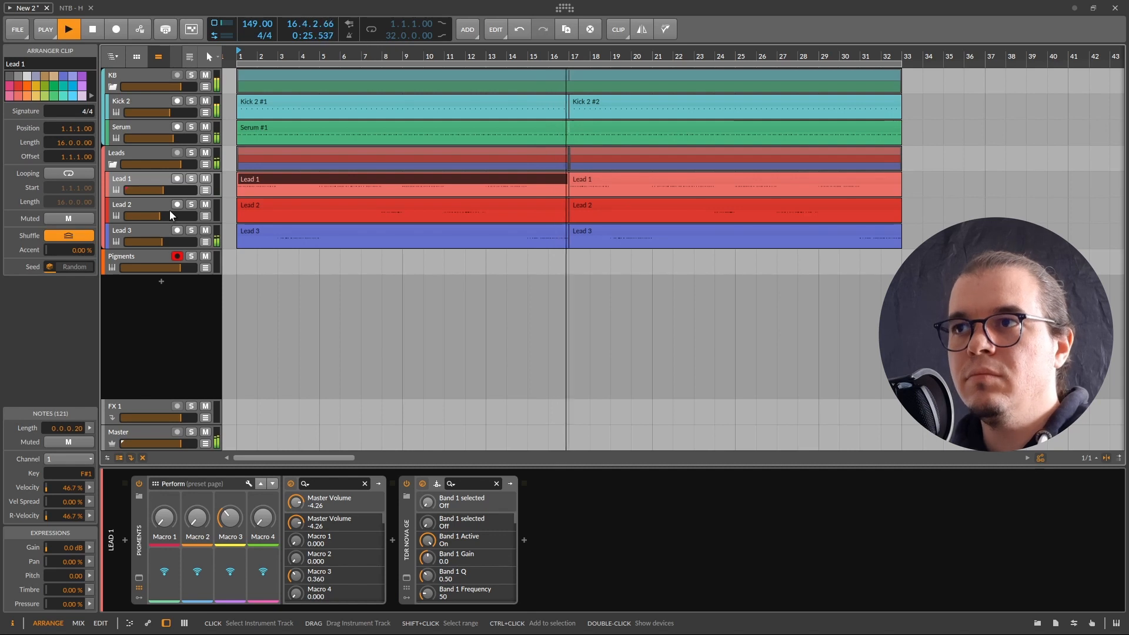
pyautogui.press('space')
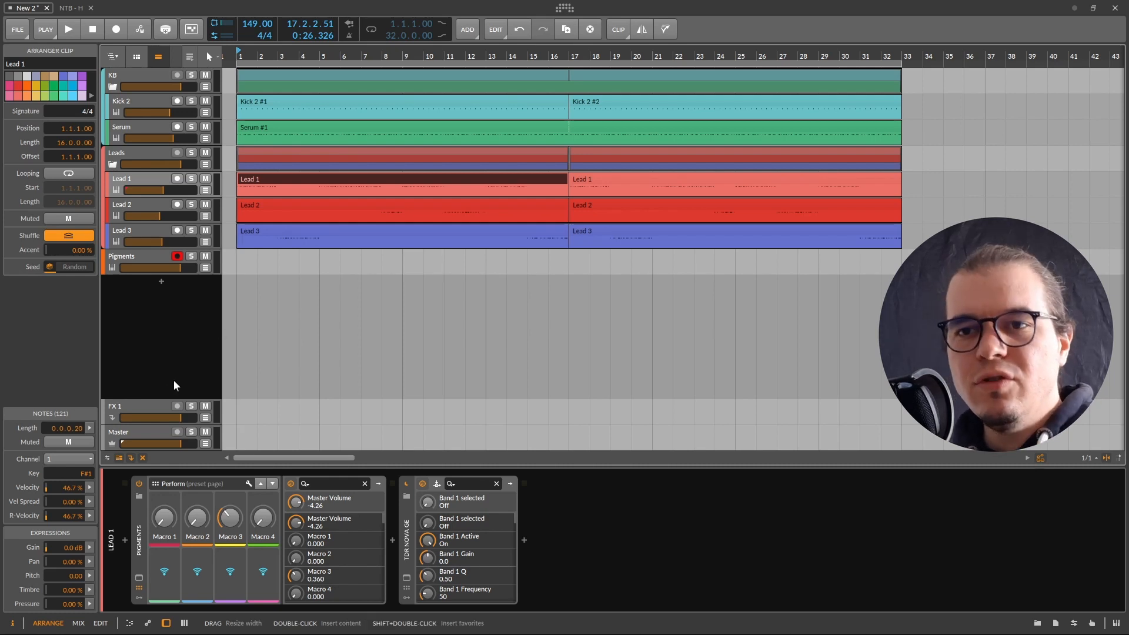
# Add EchoBoy to the FX 1 track and load its user preset 1-8 DOT PP Telephone.
pyautogui.click(136, 407)
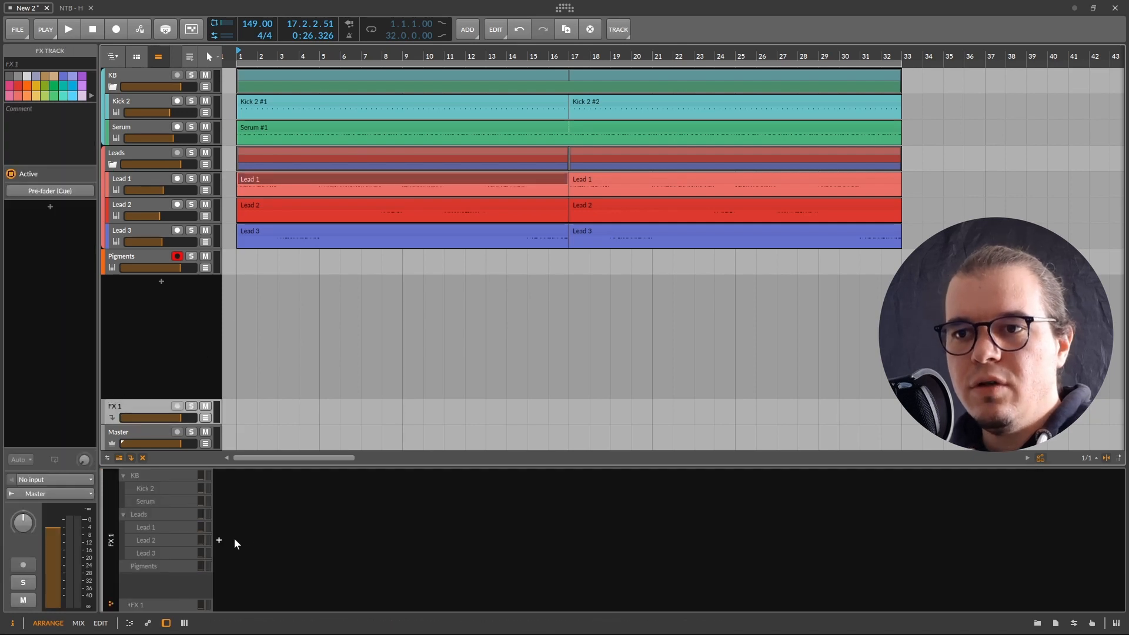
pyautogui.click(219, 541)
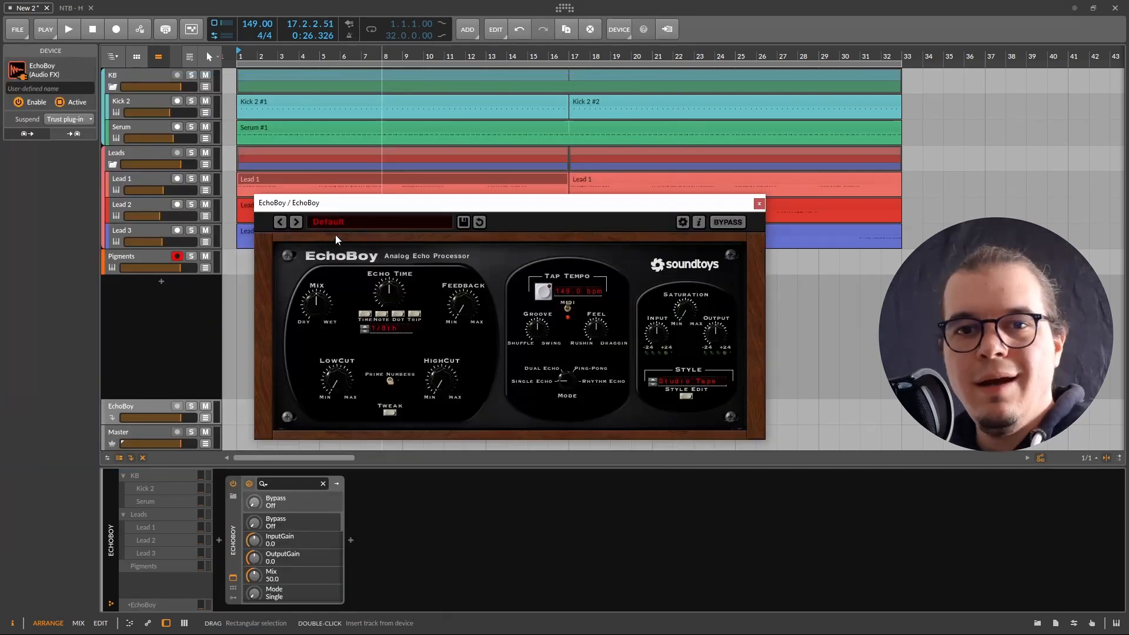
pyautogui.click(365, 226)
pyautogui.moveTo(366, 358)
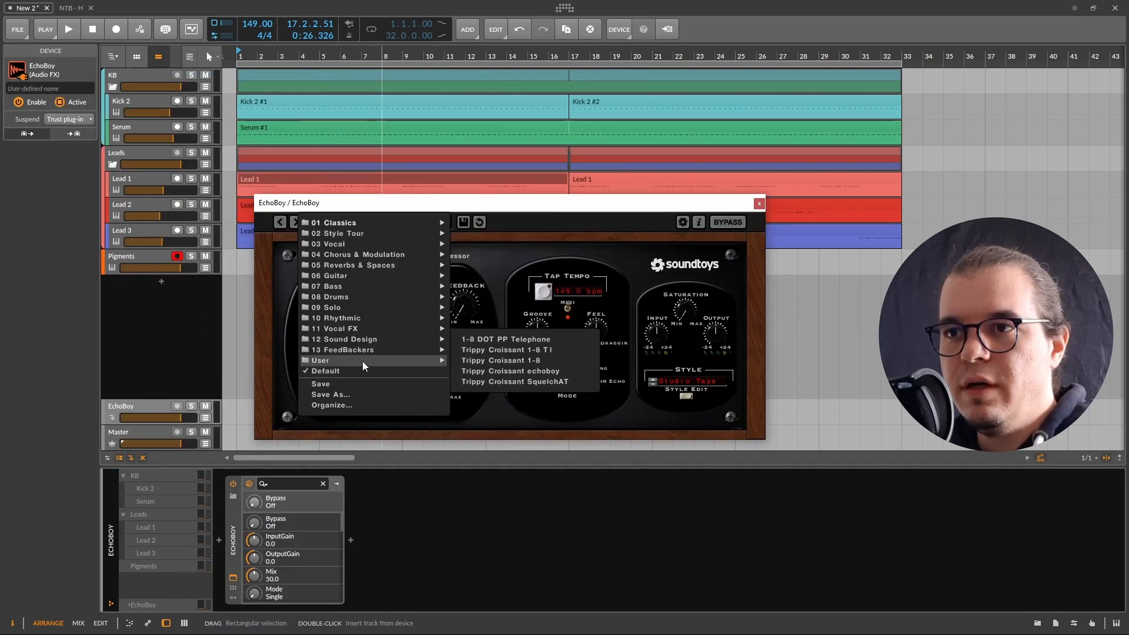
pyautogui.click(527, 339)
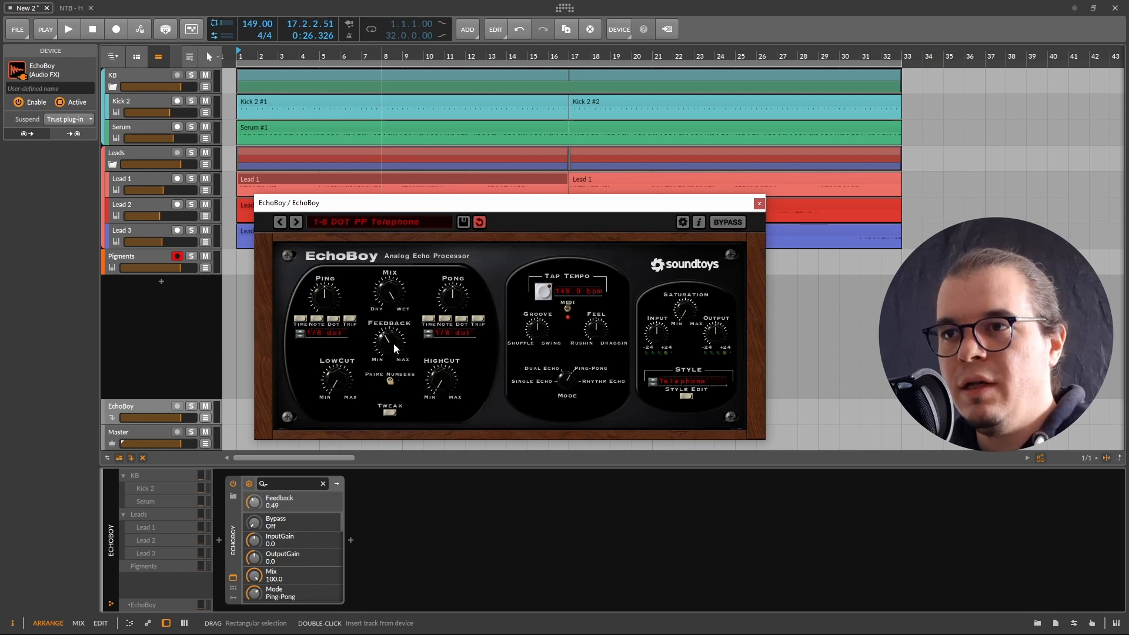
pyautogui.click(396, 304)
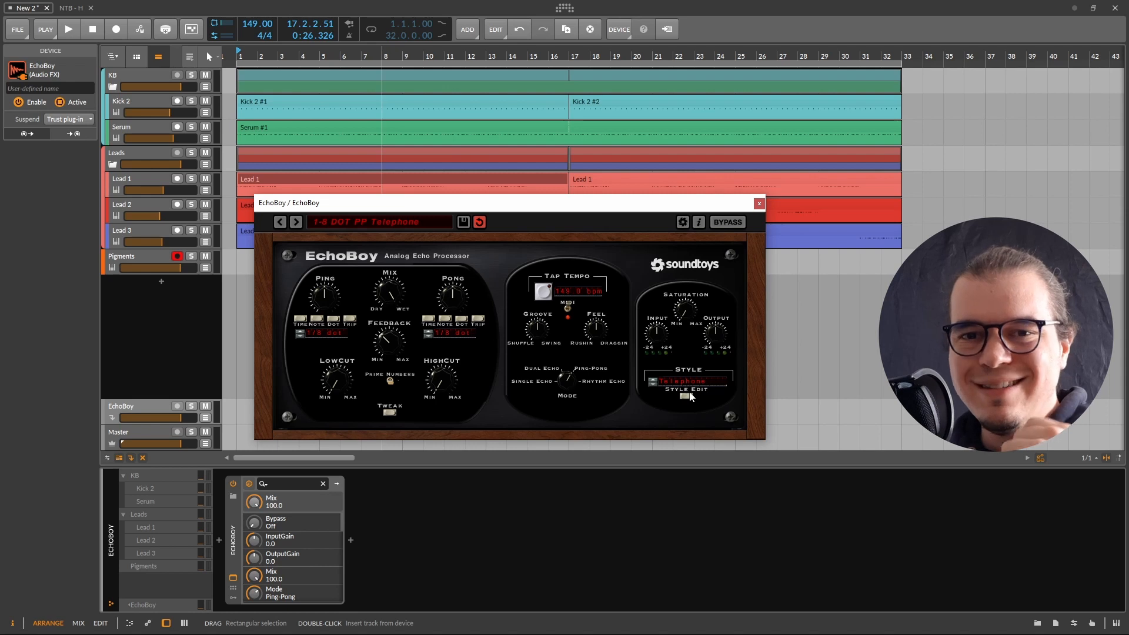
pyautogui.click(760, 203)
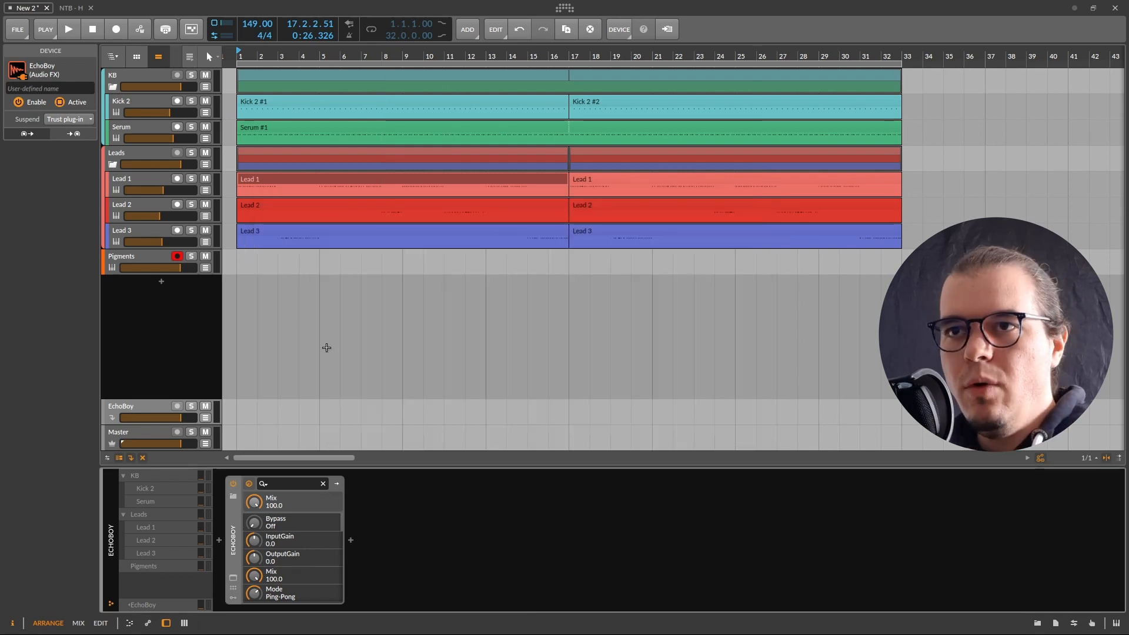
# Raise the EchoBoy send on the Lead 1, Lead 2 and Lead 3 tracks, with Lead 3 at about -20.5 dB.
pyautogui.click(135, 179)
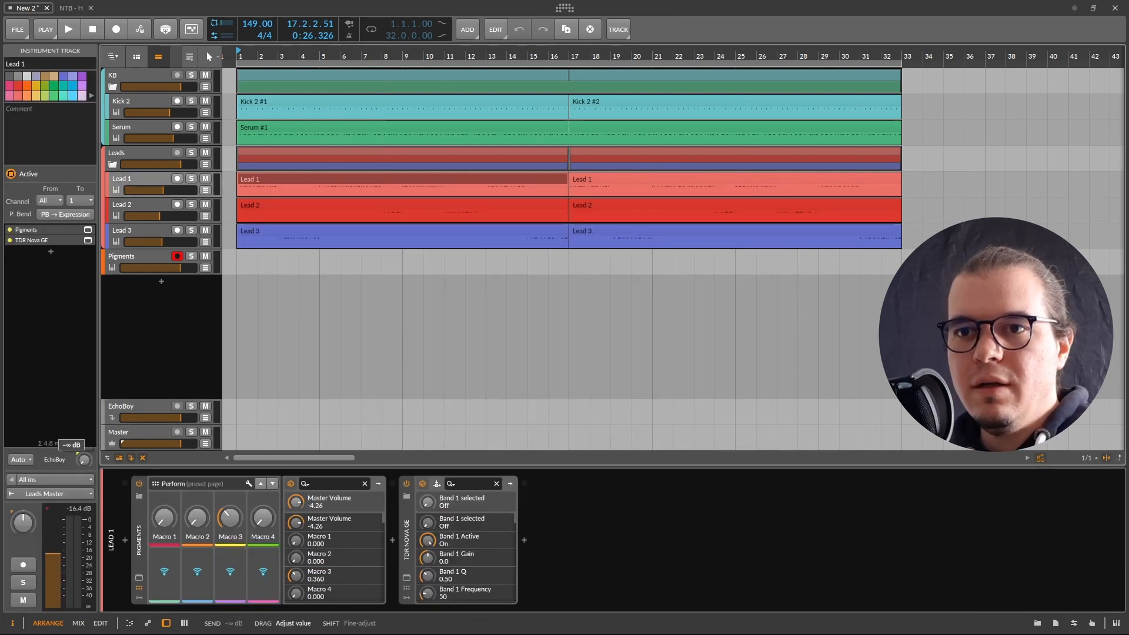
pyautogui.click(124, 209)
pyautogui.click(84, 460)
pyautogui.click(131, 231)
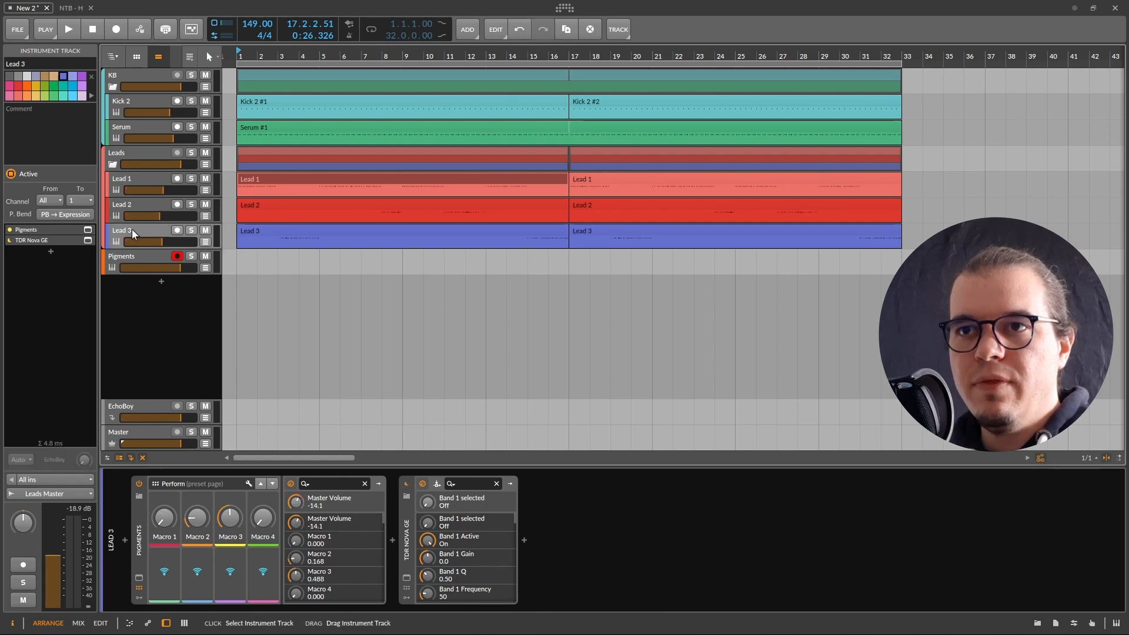
pyautogui.click(84, 460)
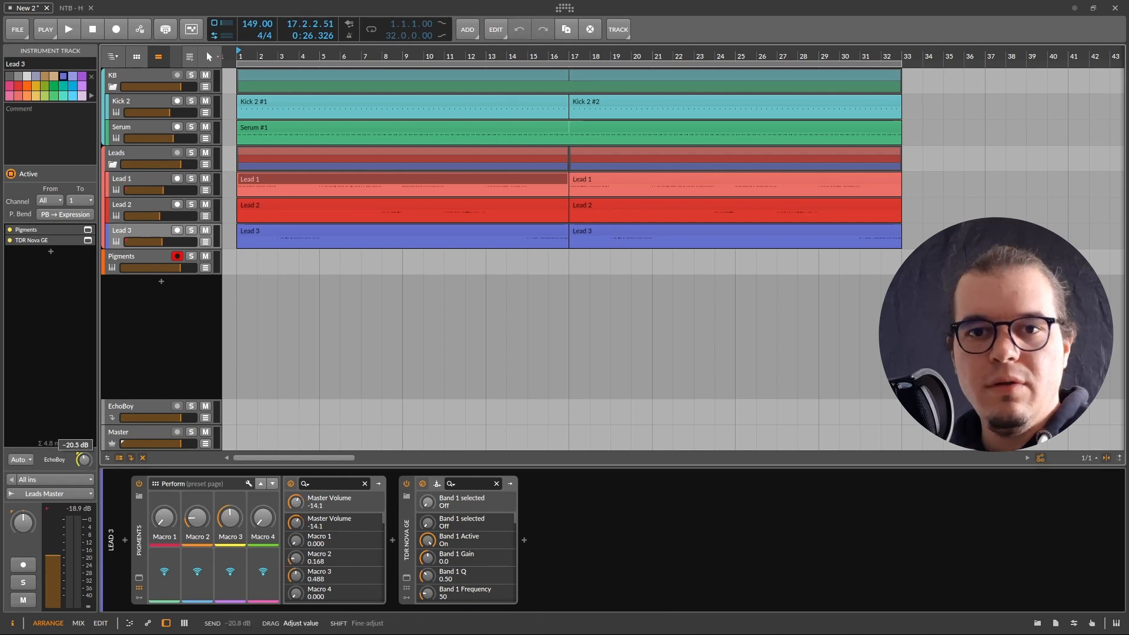
# Play the arrangement from bar 1 and fine-tune the leads' EchoBoy sends, with Lead 1 around -20 dB and Lead 2 around -21 dB.
pyautogui.click(302, 180)
pyautogui.press('space')
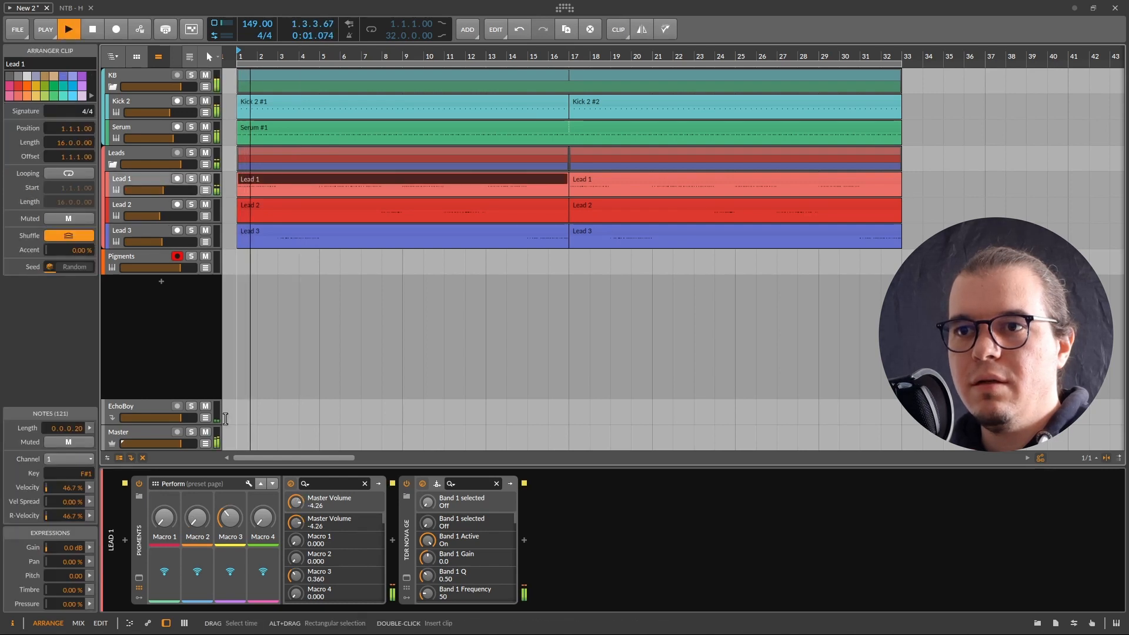
pyautogui.click(149, 181)
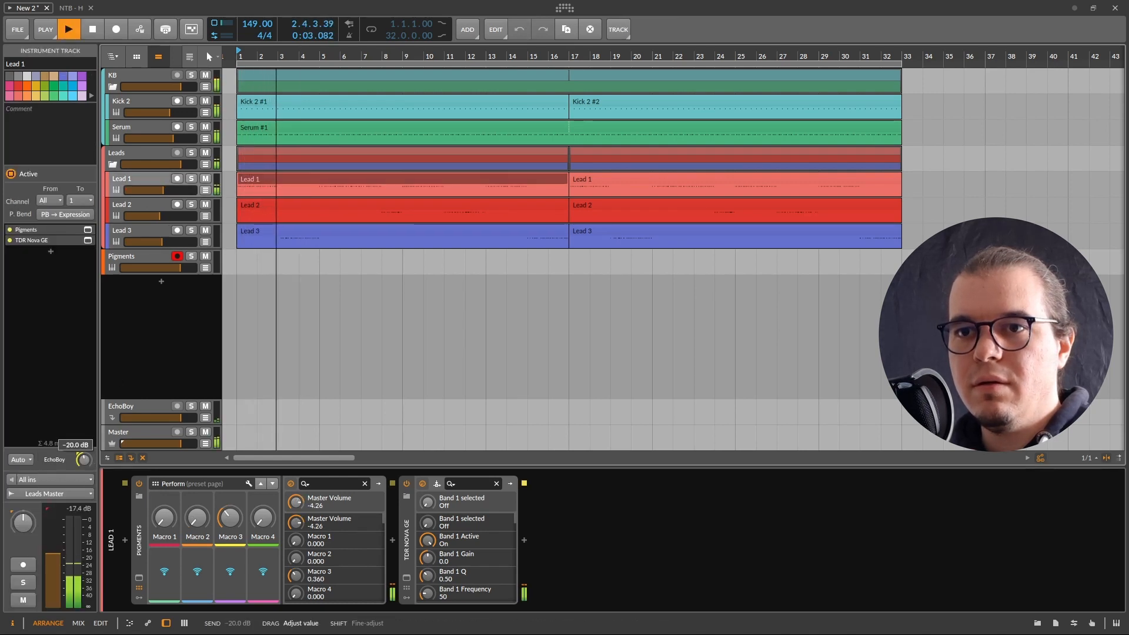
pyautogui.click(150, 209)
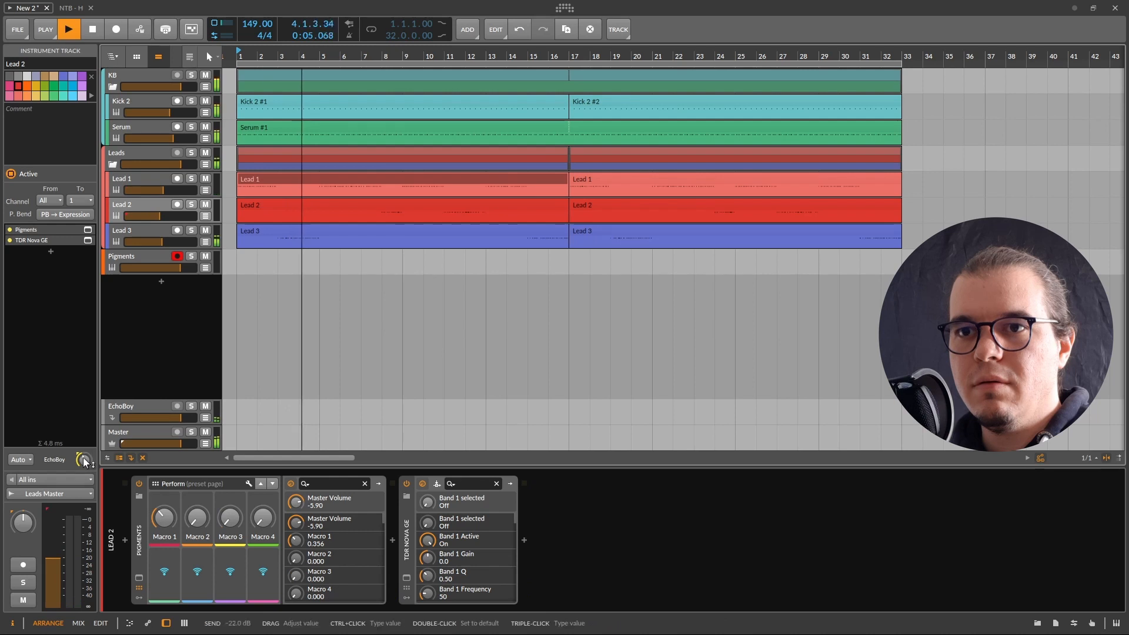
pyautogui.click(160, 232)
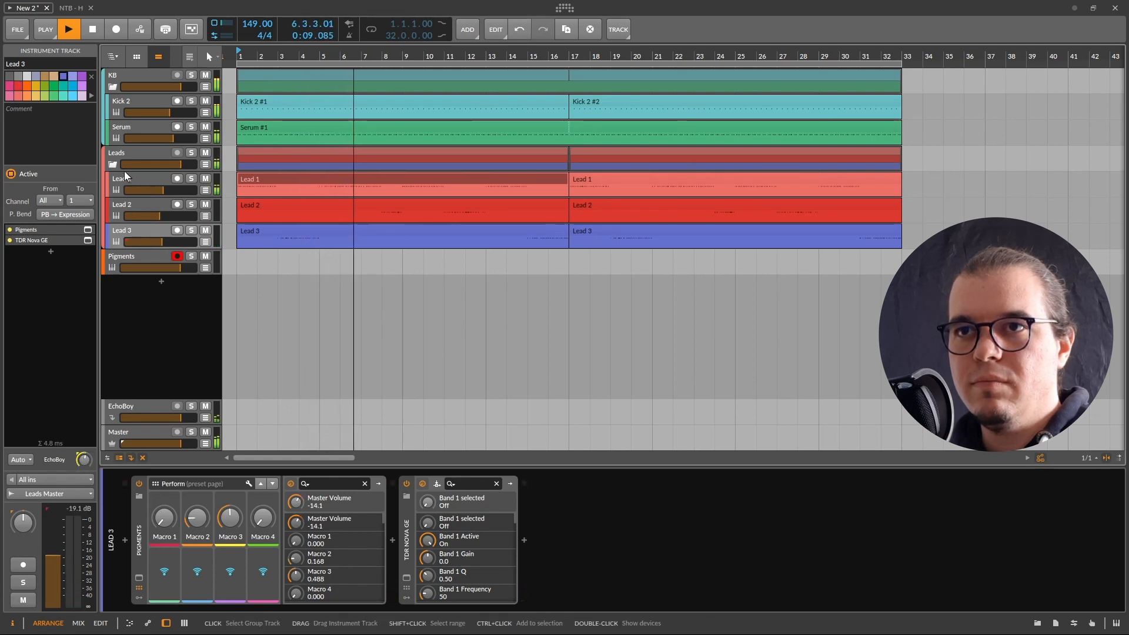
pyautogui.click(145, 183)
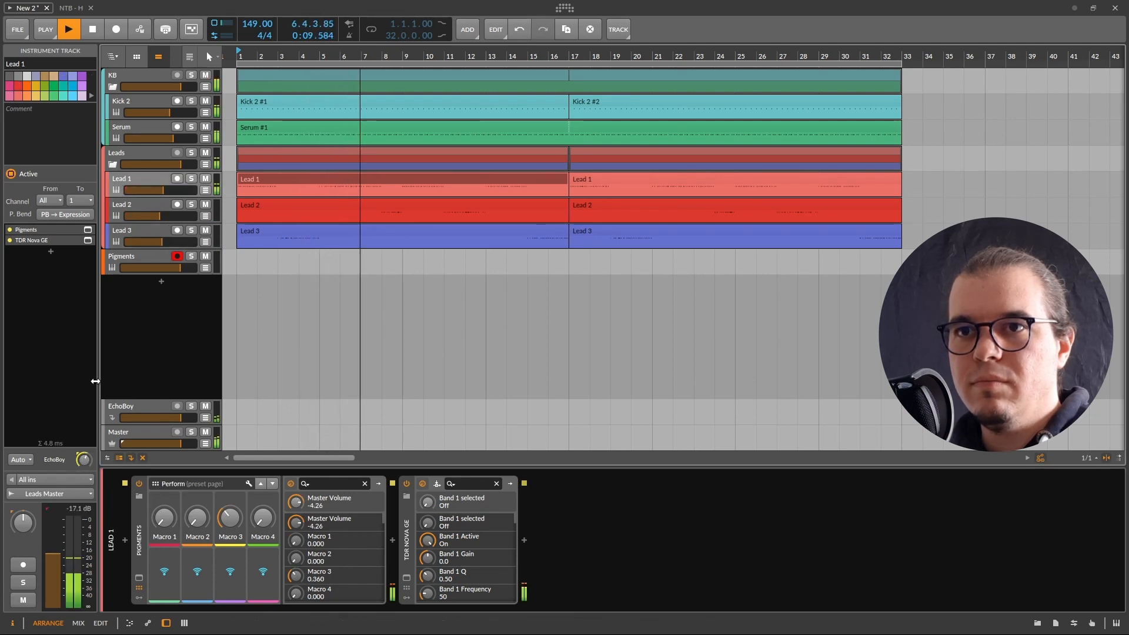
pyautogui.click(164, 213)
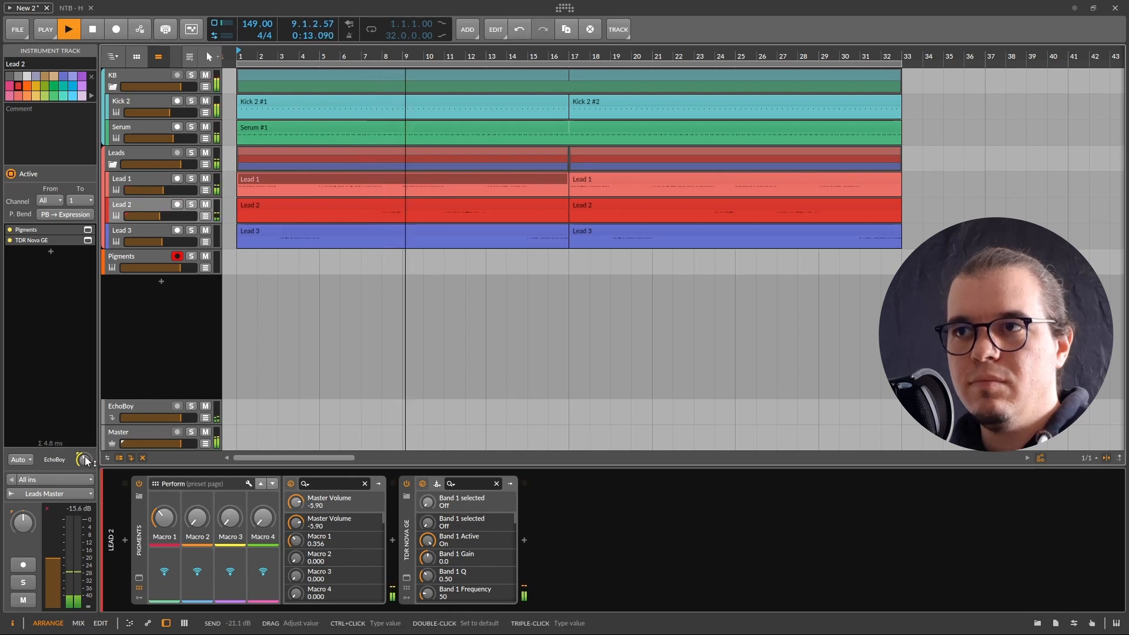
pyautogui.press('space')
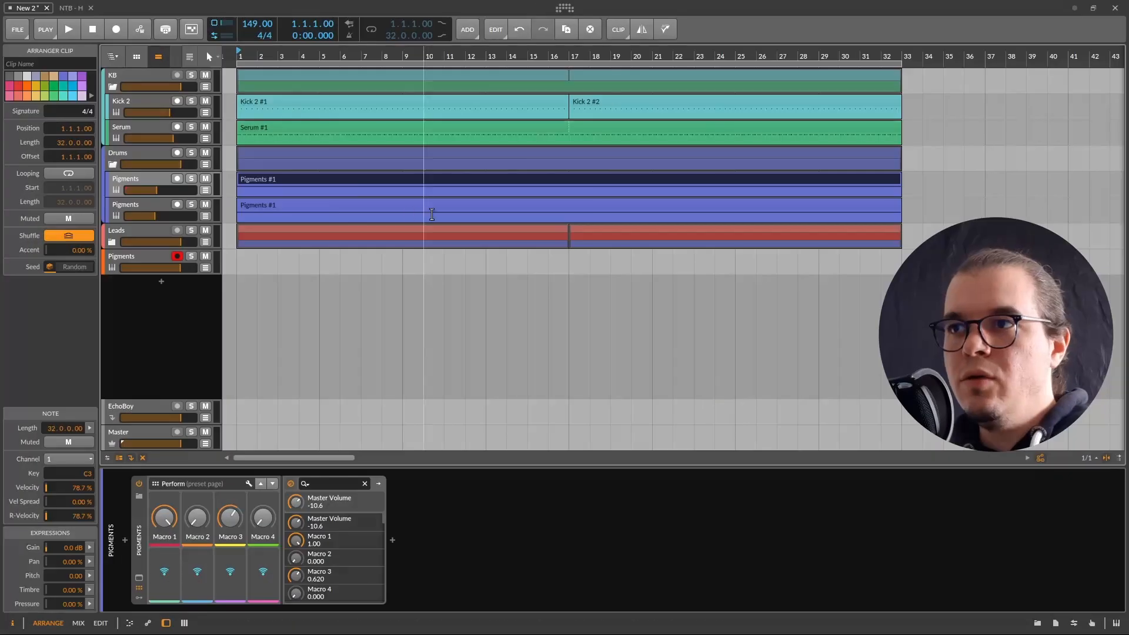
# Solo the first Pigments track in the Drums group, view its hats preset and play it from the start.
pyautogui.click(192, 179)
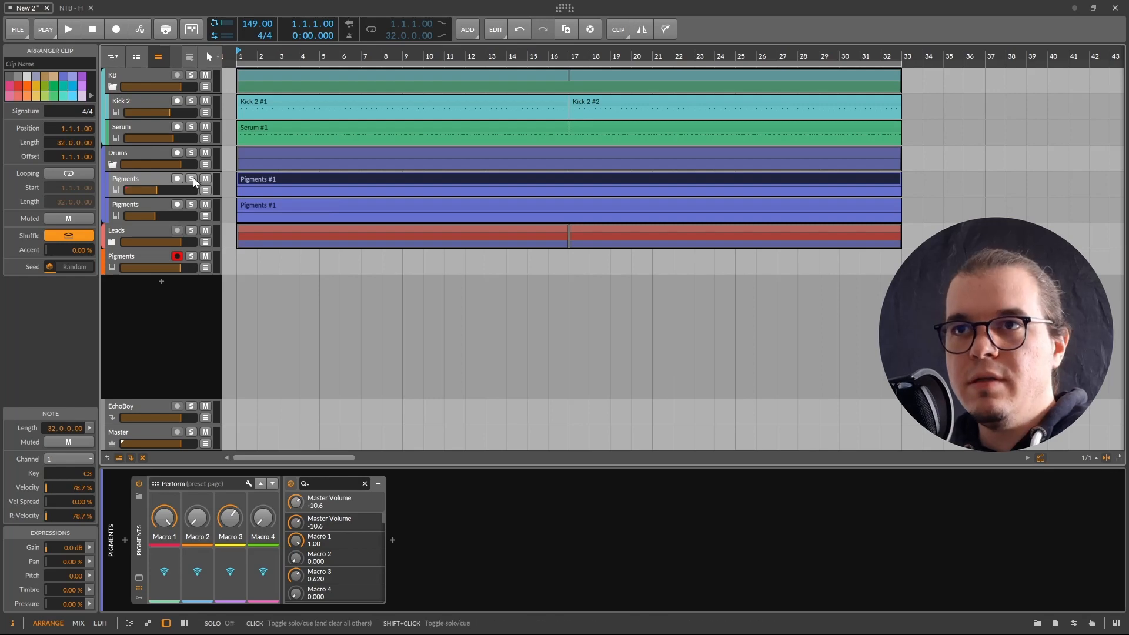
pyautogui.click(139, 580)
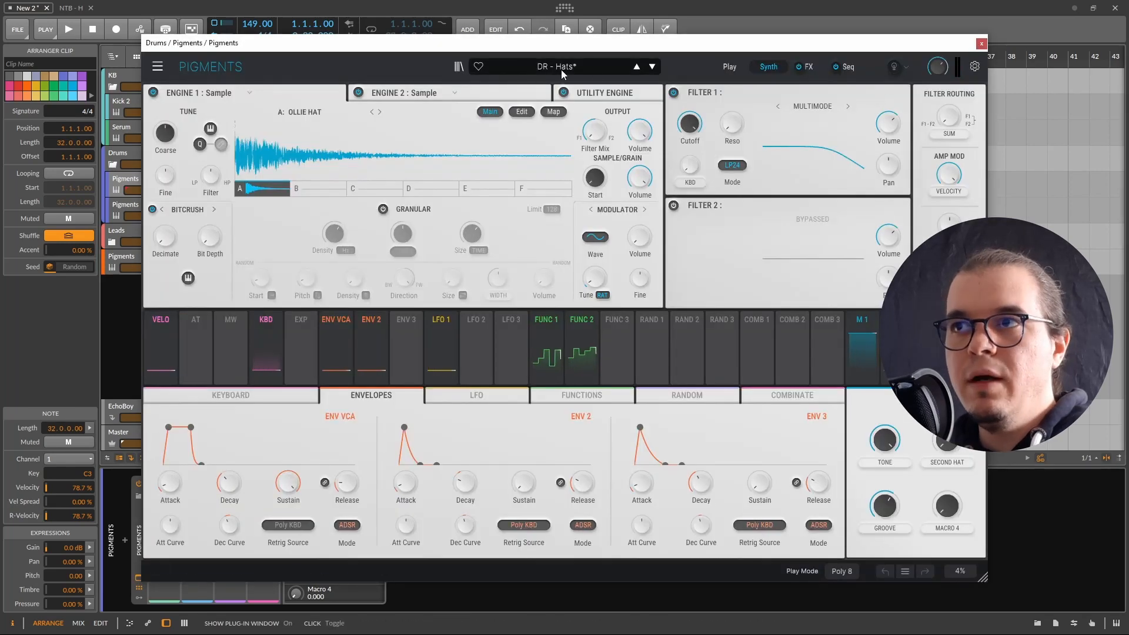
pyautogui.press('space')
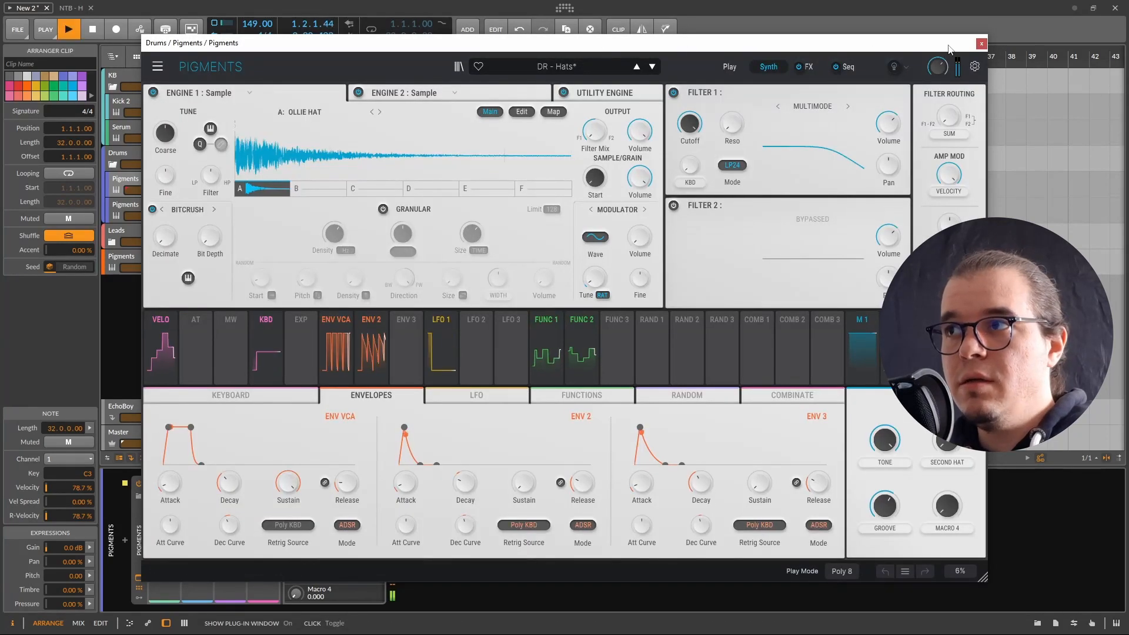
pyautogui.click(981, 43)
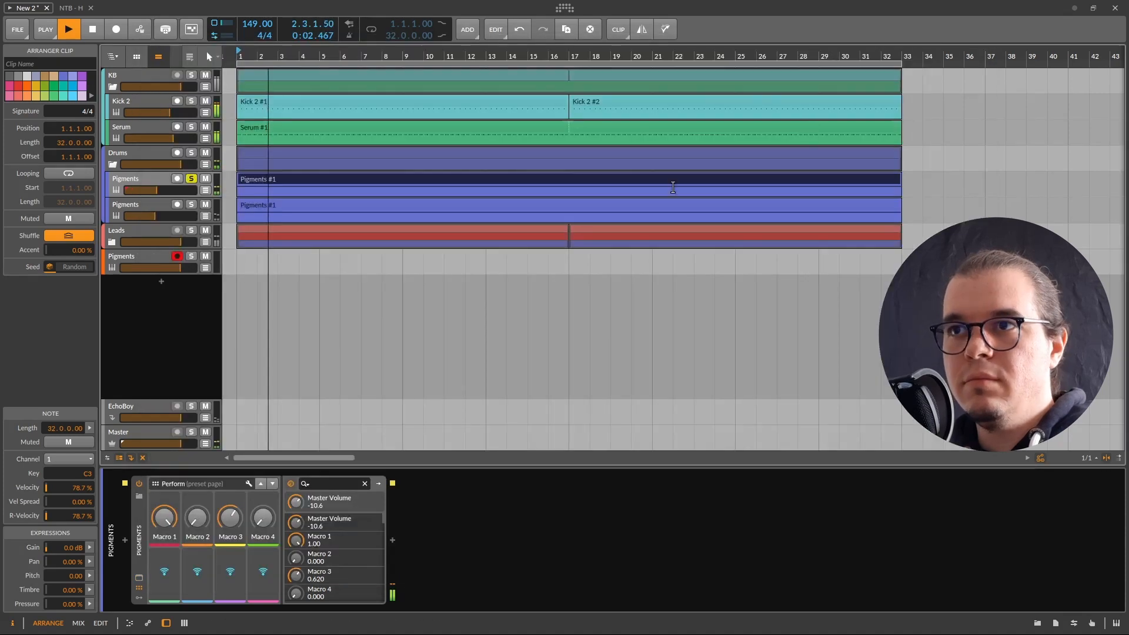
pyautogui.press('space')
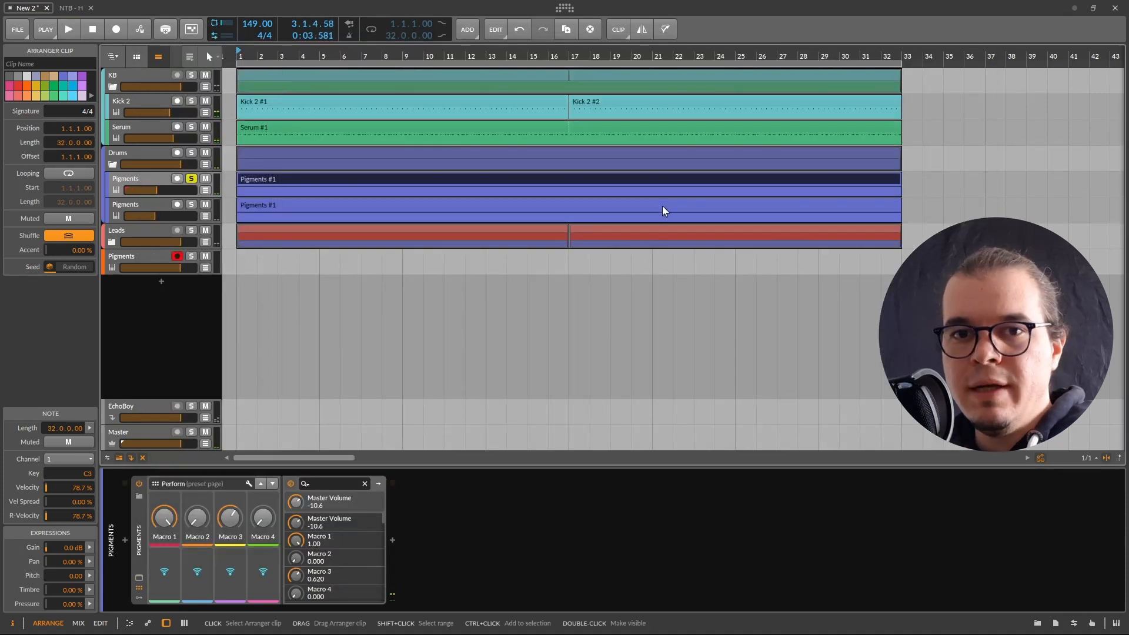
# Solo the second Pigments track in the Drums group, view its drum preset and play a short part.
pyautogui.click(192, 204)
pyautogui.click(137, 206)
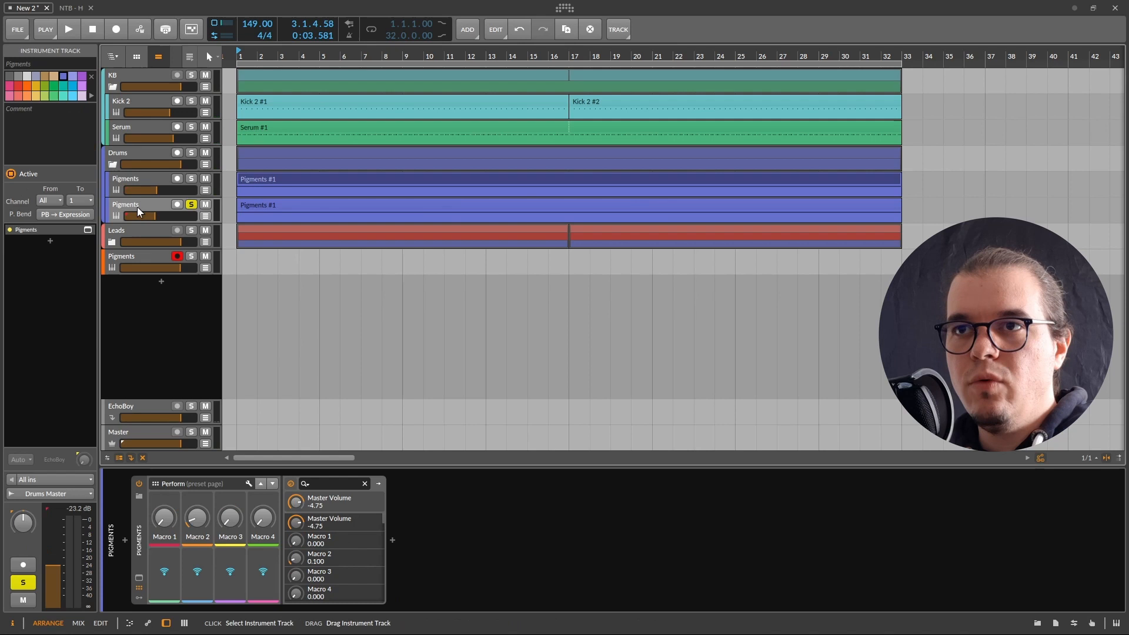
pyautogui.click(136, 574)
pyautogui.press('space')
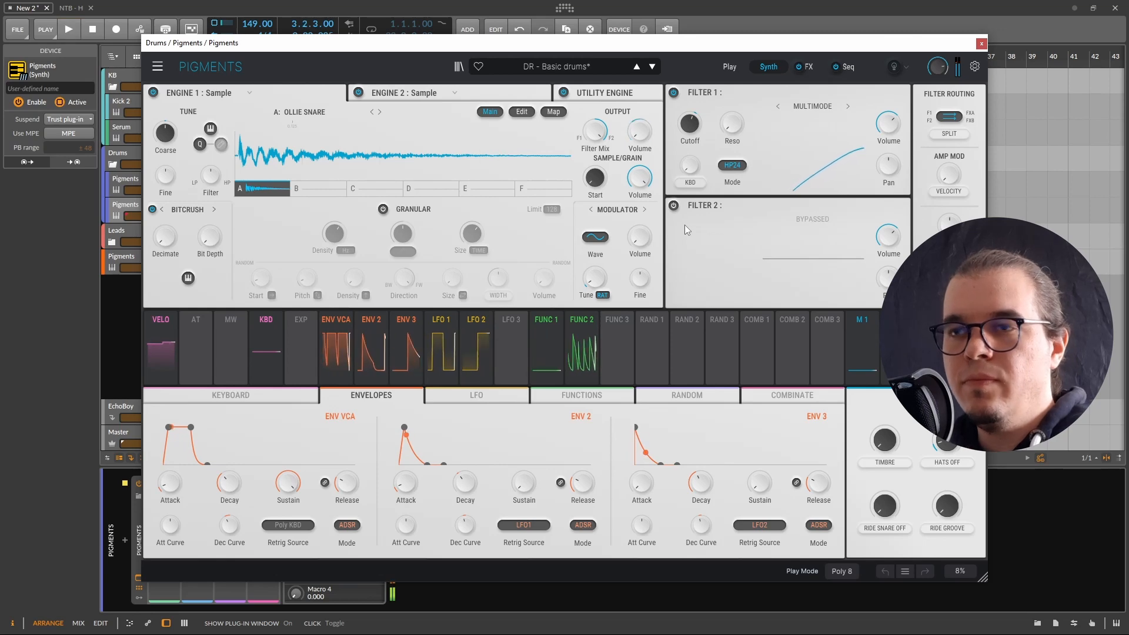
pyautogui.press('space')
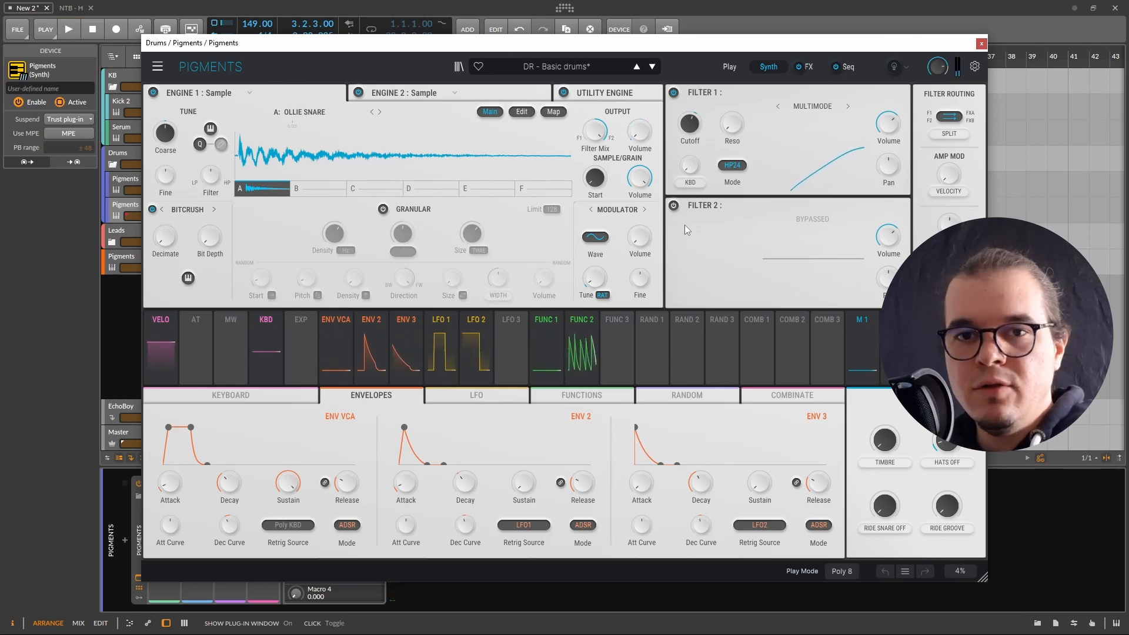
pyautogui.click(982, 44)
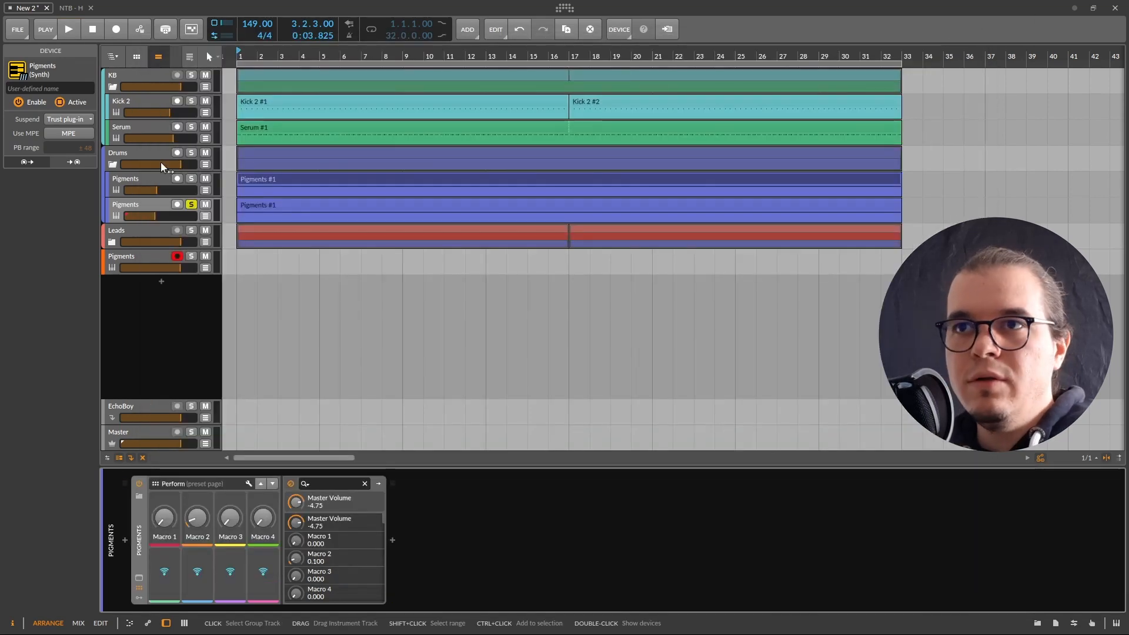
# Play the soloed Drums group with kick and bass, and turn off the solo to play it with the leads.
pyautogui.click(192, 152)
pyautogui.press('space')
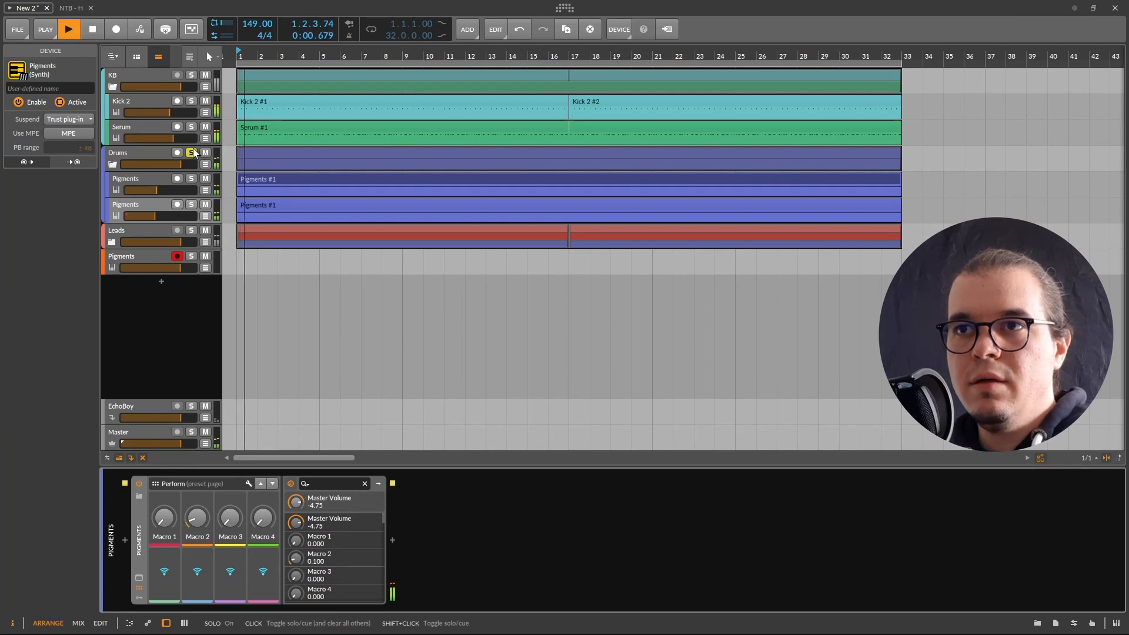
pyautogui.press('space')
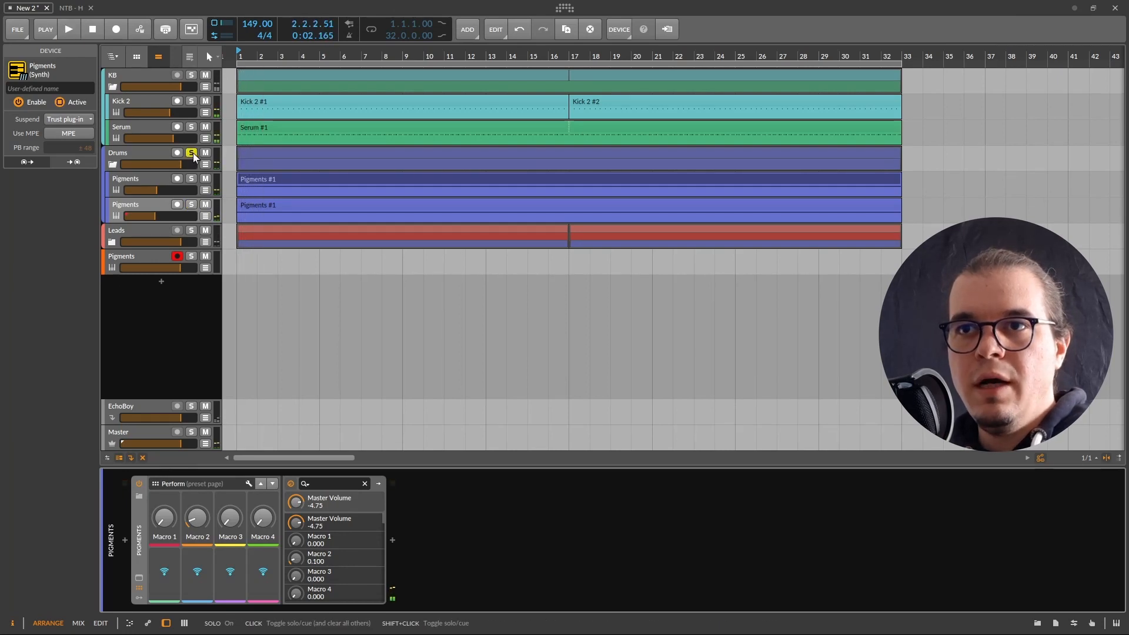
pyautogui.click(193, 153)
pyautogui.press('space')
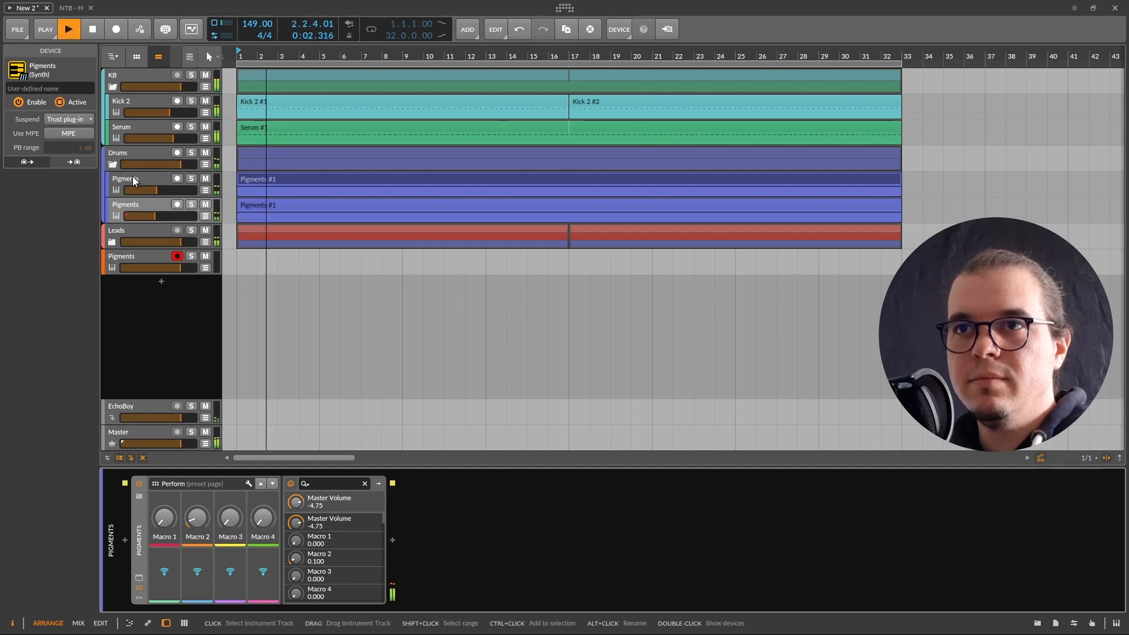
# Collapse the Drums group, expand the Leads group and select Lead 1 while listening to the full arrangement, and stop playback.
pyautogui.click(113, 165)
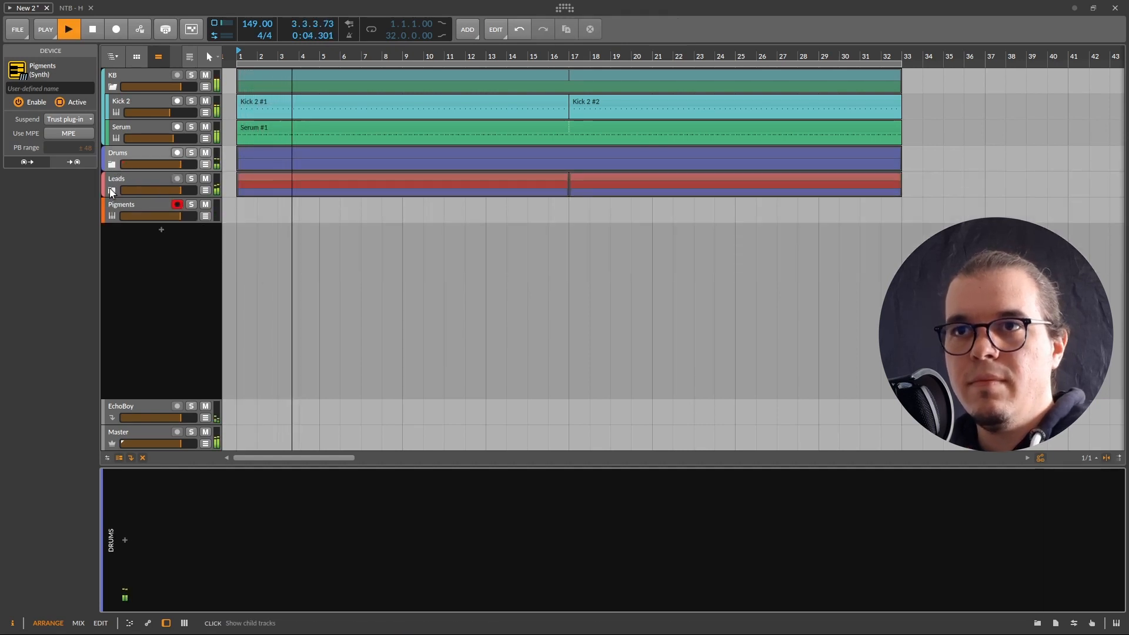
pyautogui.click(114, 189)
pyautogui.click(143, 204)
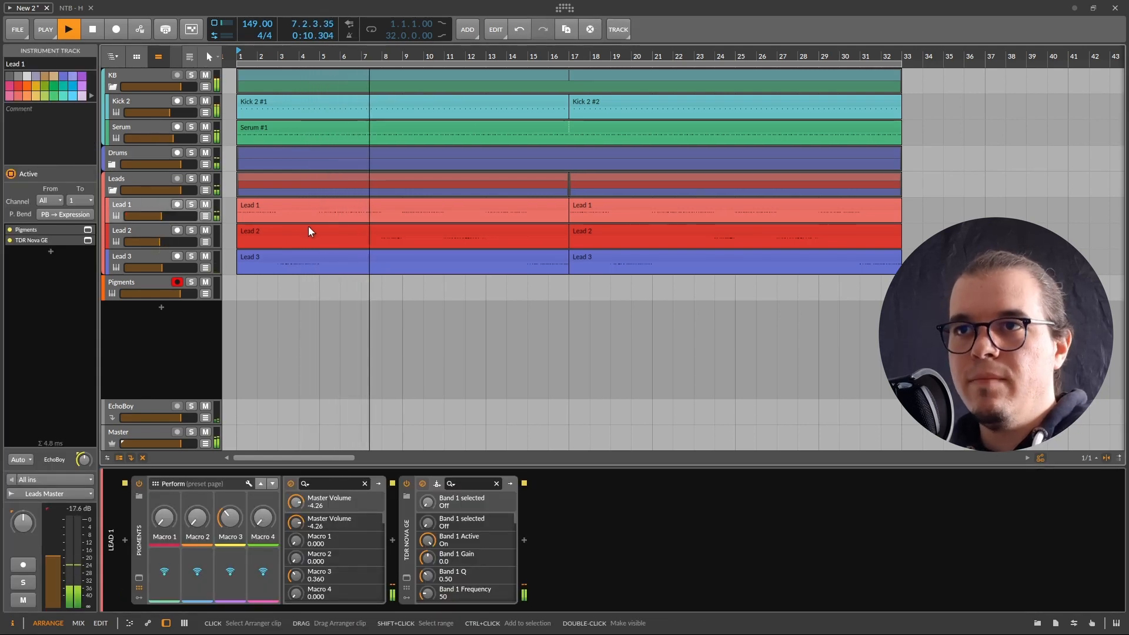
pyautogui.hscroll(2, 330, 209)
pyautogui.scroll(-2, 330, 209)
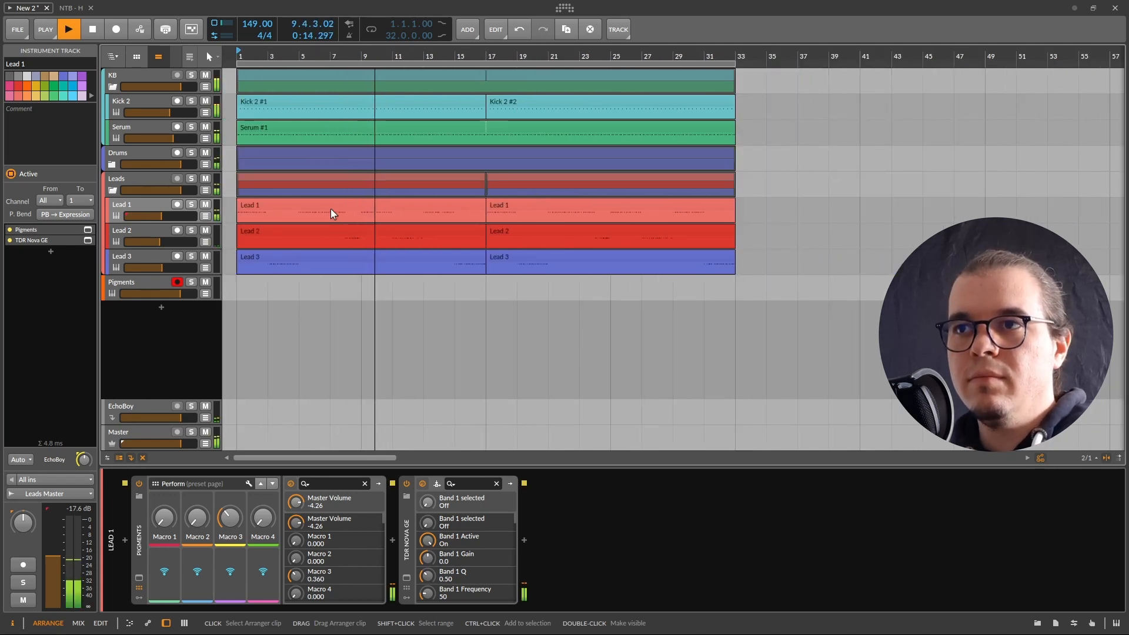
pyautogui.press('space')
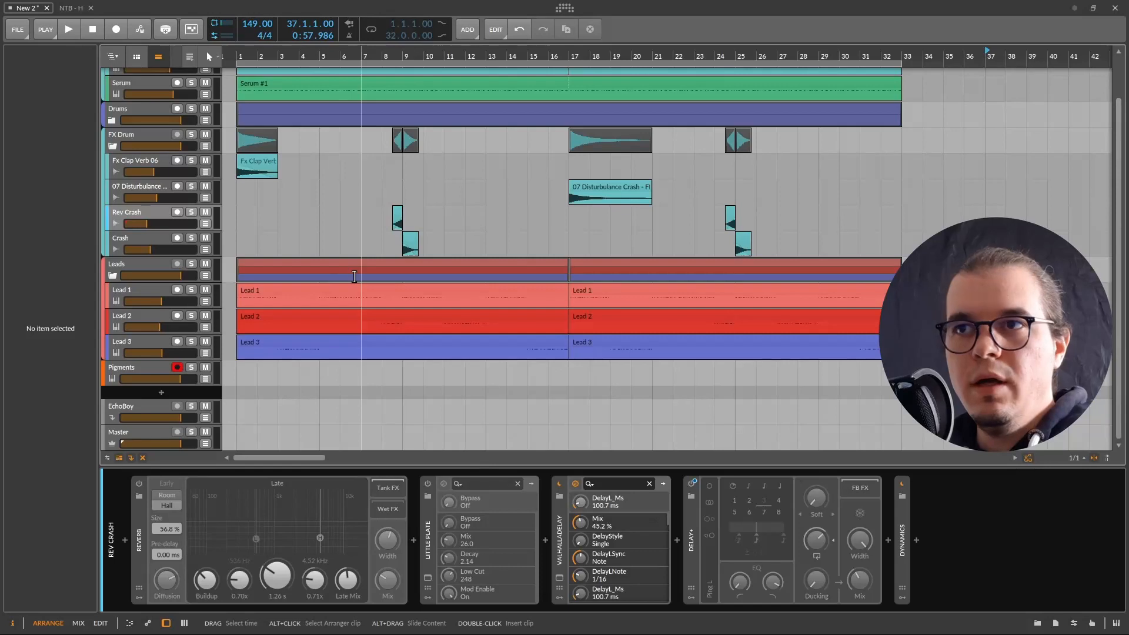
# Inspect the clap, disturbance crash, reverse crash and crash clips in the FX Drum group.
pyautogui.click(257, 166)
pyautogui.click(609, 191)
pyautogui.click(262, 163)
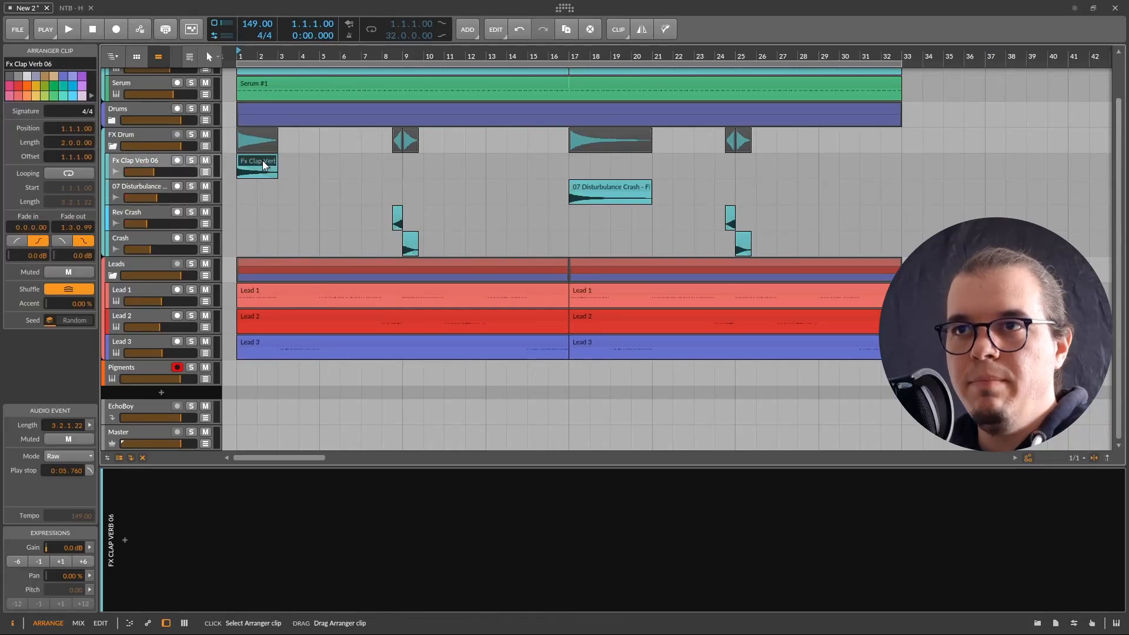
pyautogui.click(397, 215)
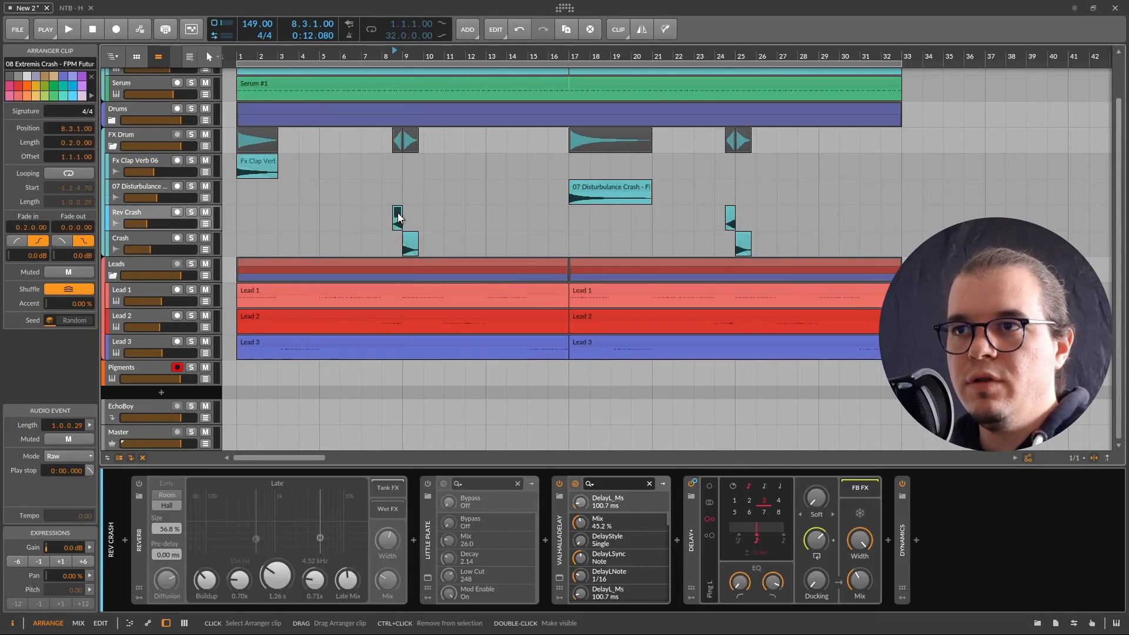
pyautogui.click(411, 243)
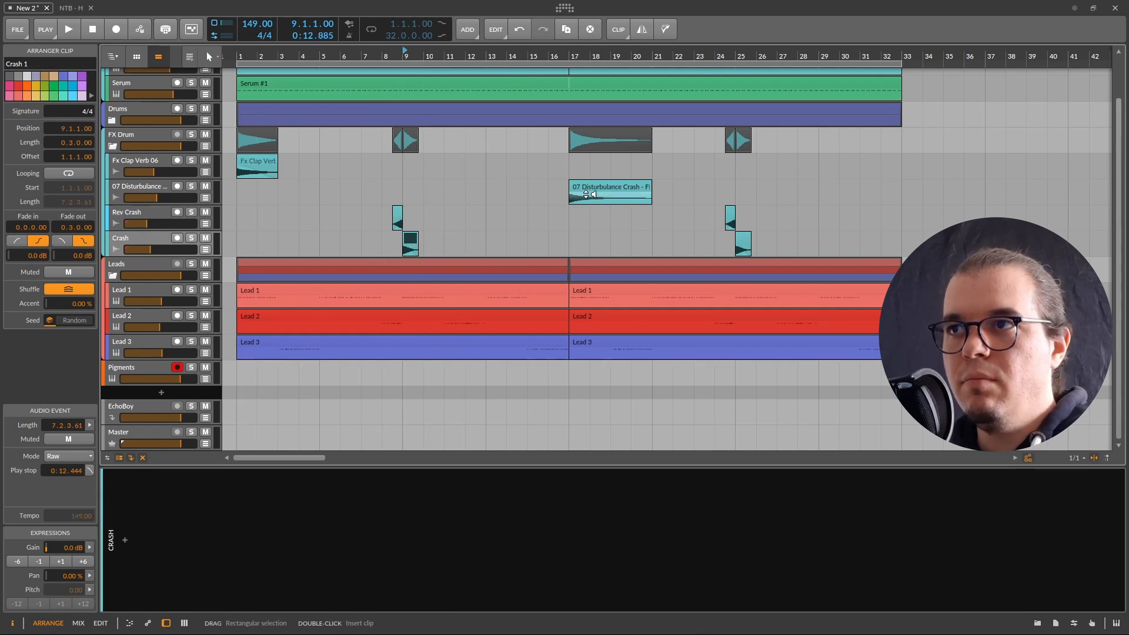
# Play the arrangement with the FX drum hits from the clap clip at bar 1, and stop playback.
pyautogui.click(250, 166)
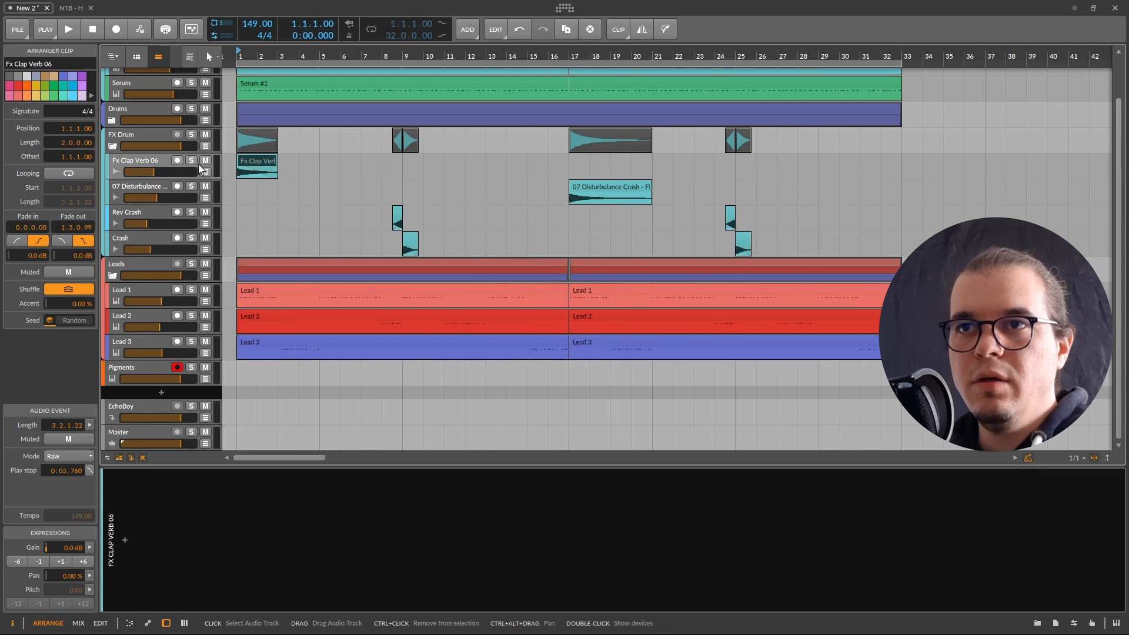
pyautogui.press('space')
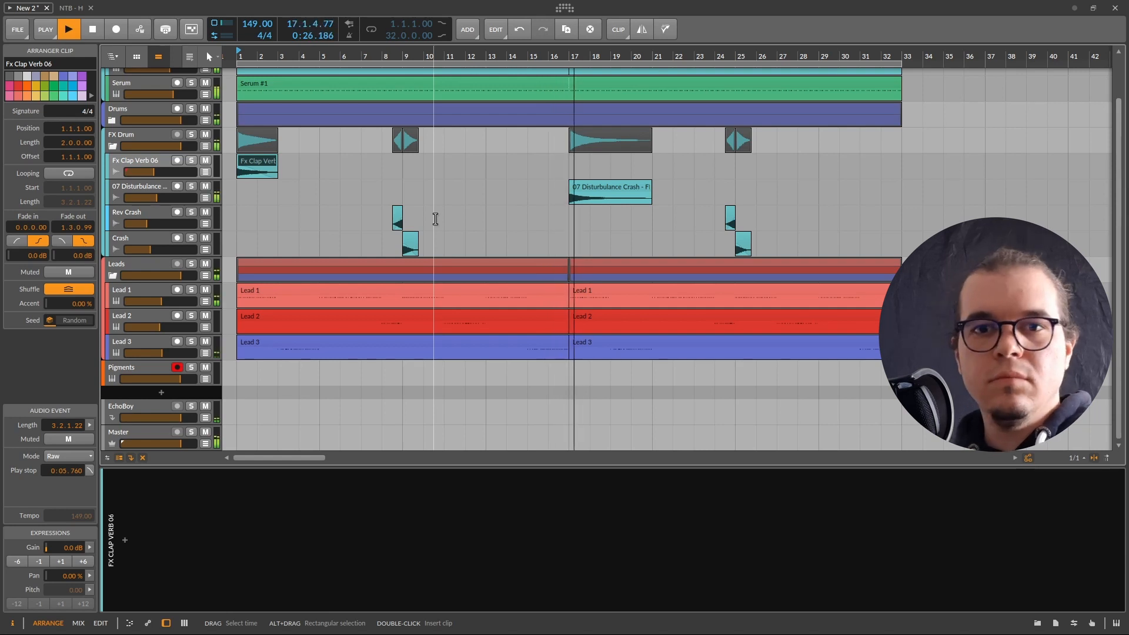
pyautogui.press('space')
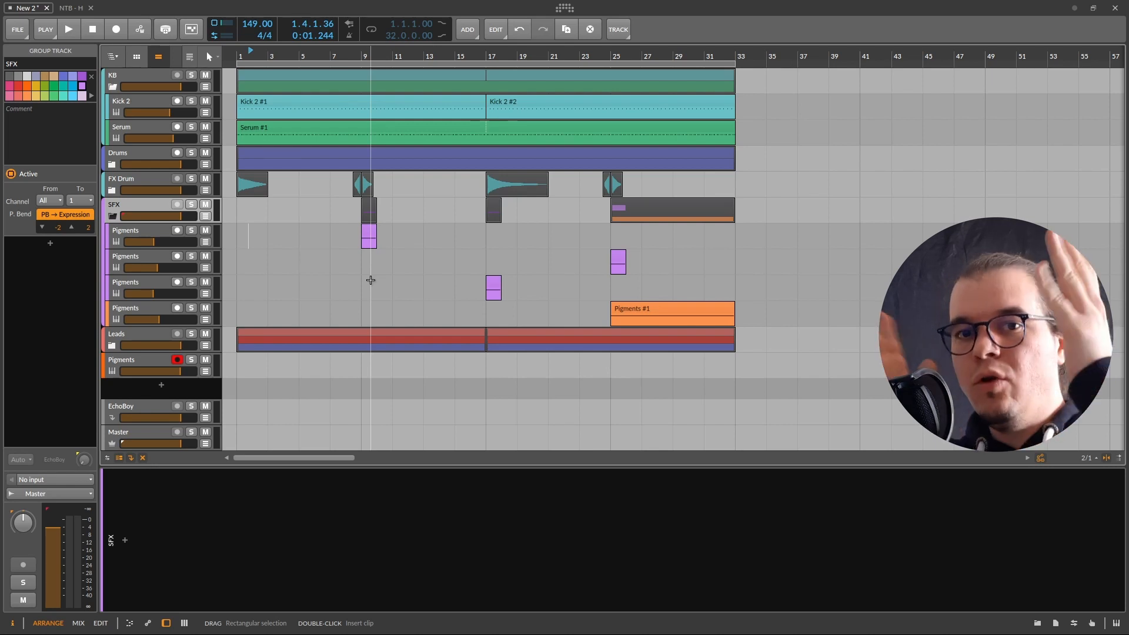
# Select the bar 9 clip on the first Pigments track in the SFX group and view the track's Pigments preset.
pyautogui.click(371, 280)
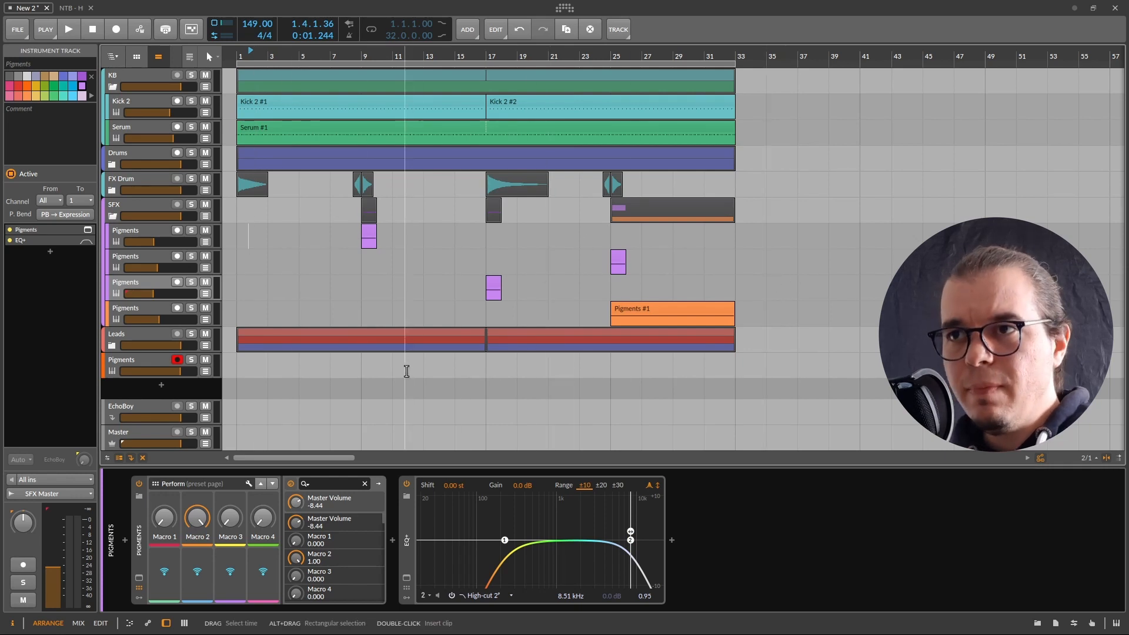
pyautogui.click(360, 234)
pyautogui.click(368, 230)
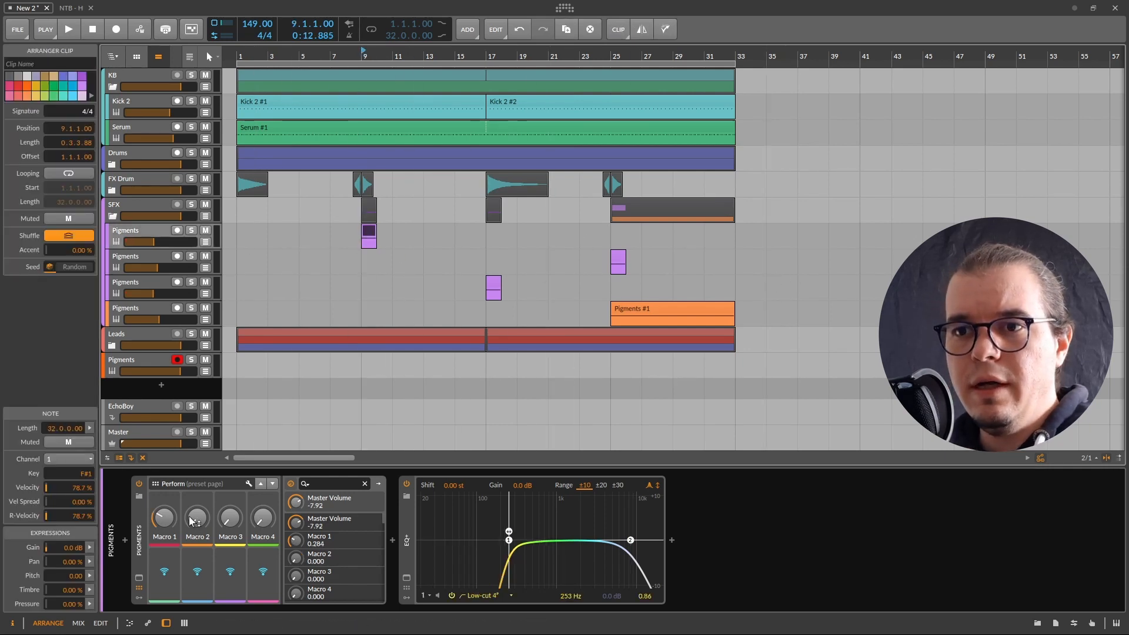
pyautogui.click(139, 578)
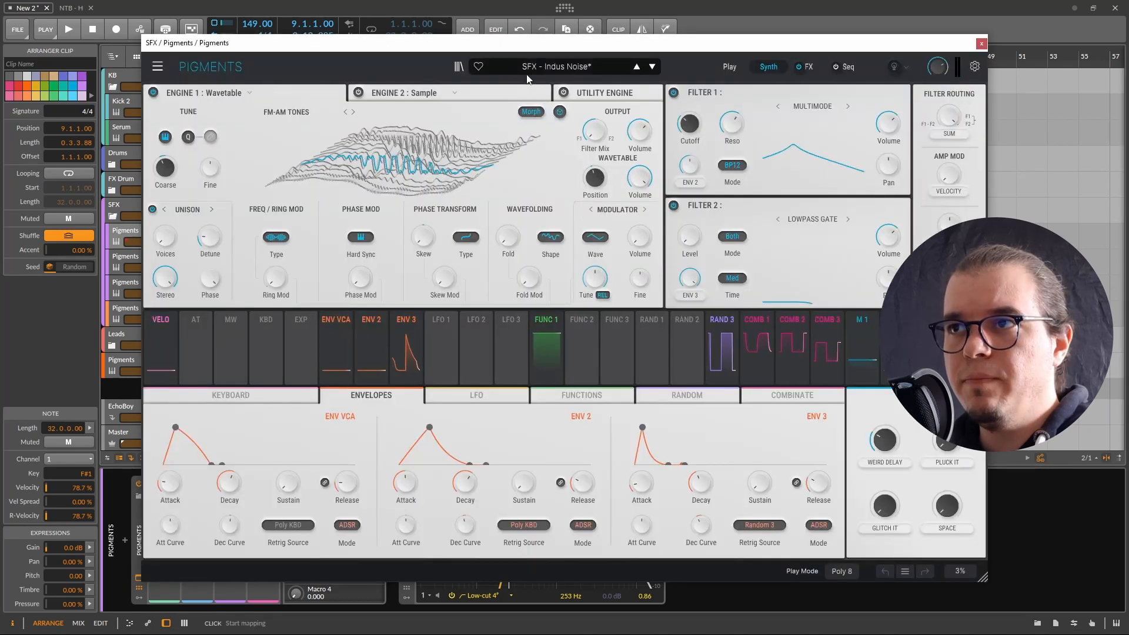
# Solo the first Pigments track in the SFX group, set its EchoBoy send to about -17.8 dB and audition its bar 9 clip.
pyautogui.click(982, 44)
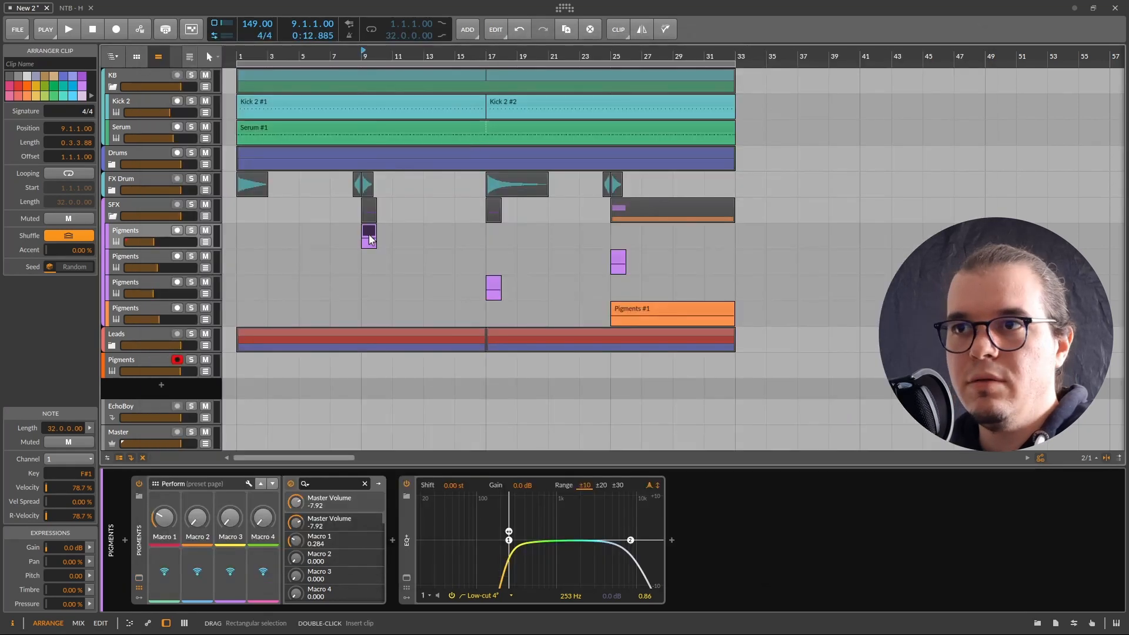
pyautogui.click(187, 230)
pyautogui.press('space')
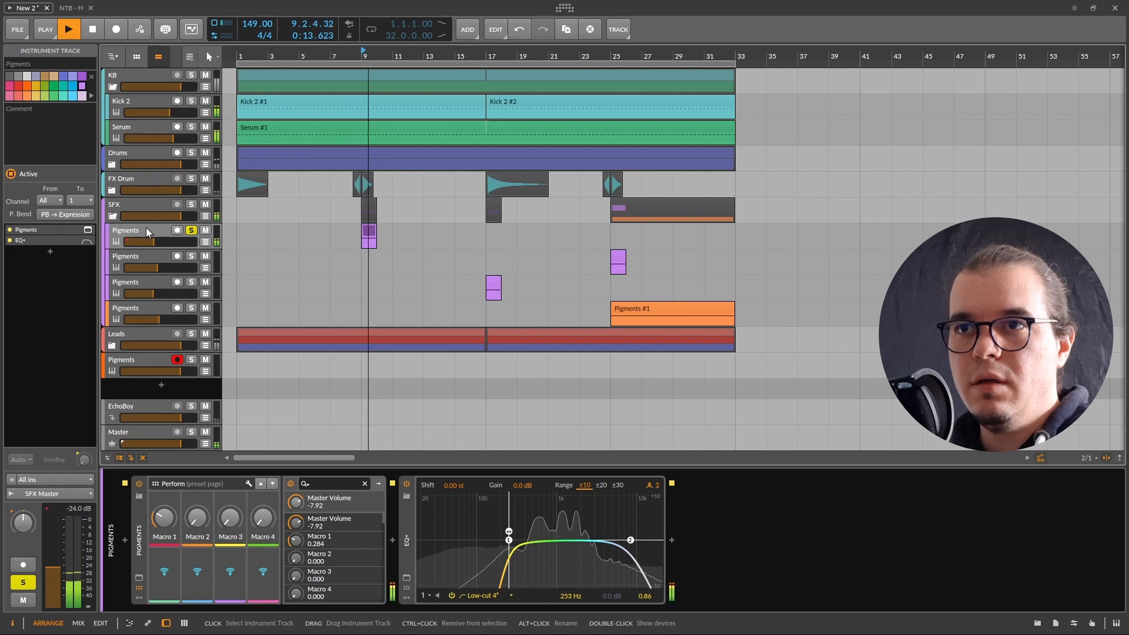
pyautogui.press('space')
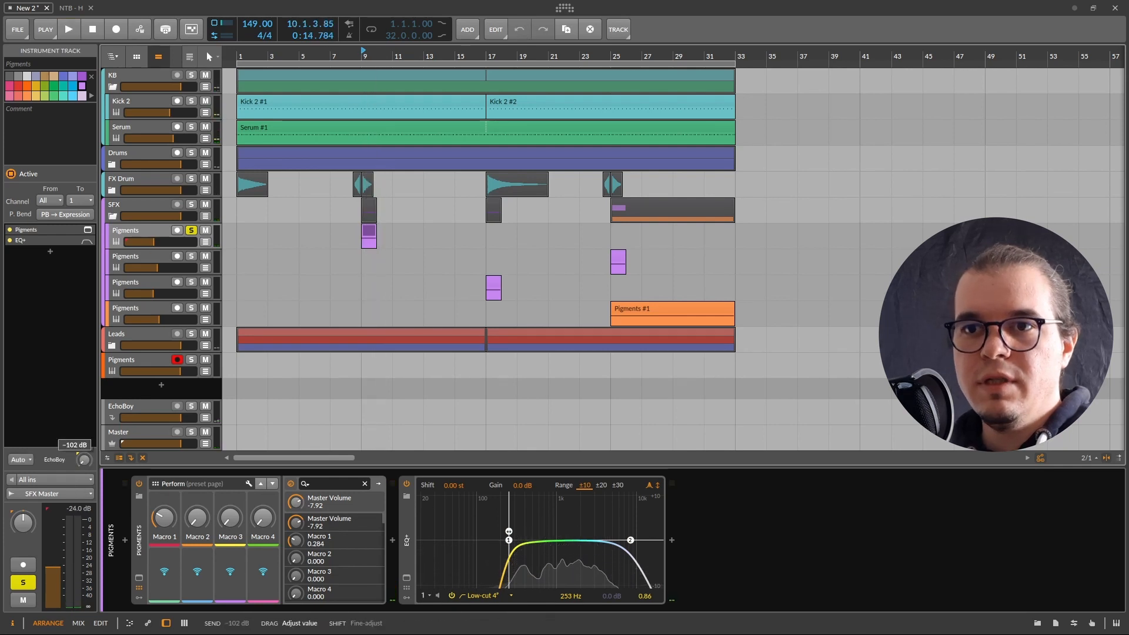
pyautogui.moveTo(83, 459)
pyautogui.press('space')
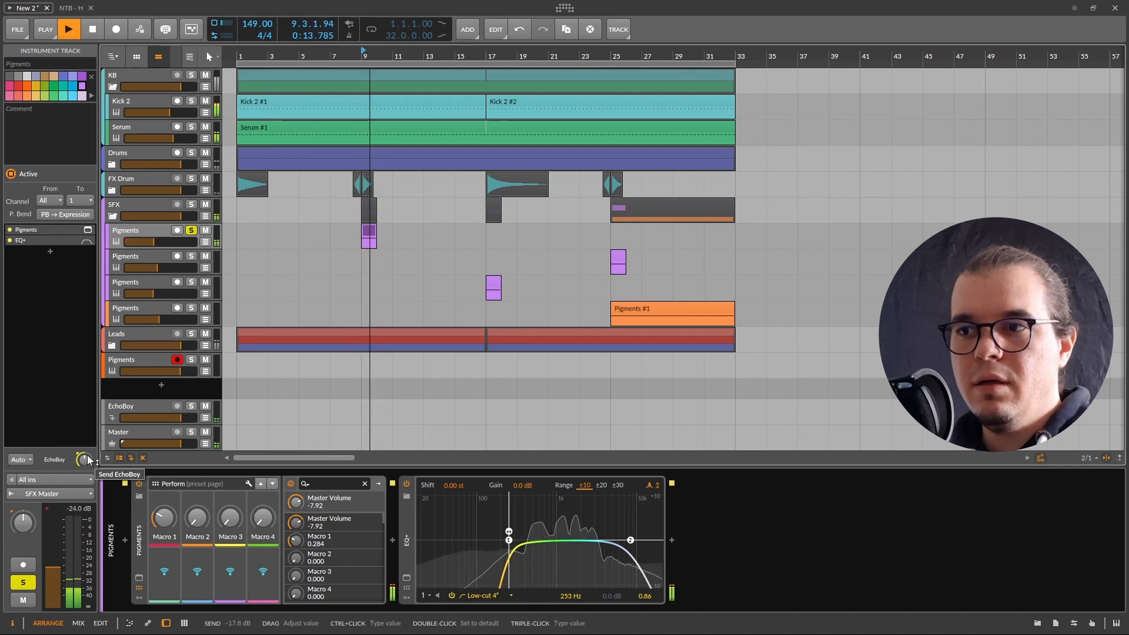
pyautogui.press('space')
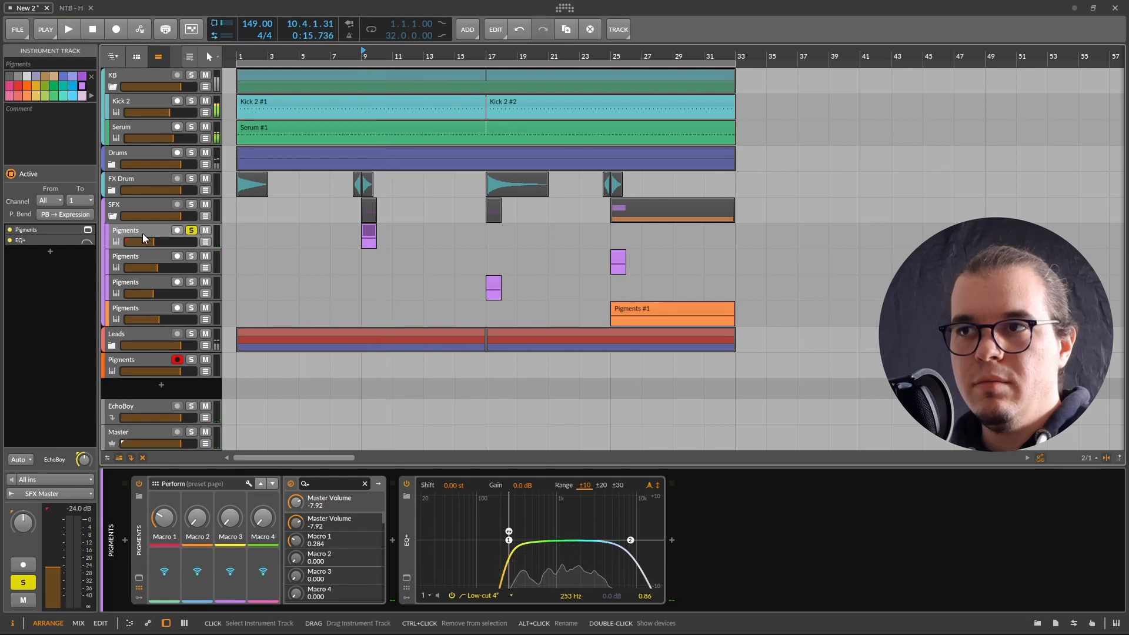
# Select the bar 17 clip on the third Pigments track in the SFX group and view the track's Pigments preset.
pyautogui.click(494, 287)
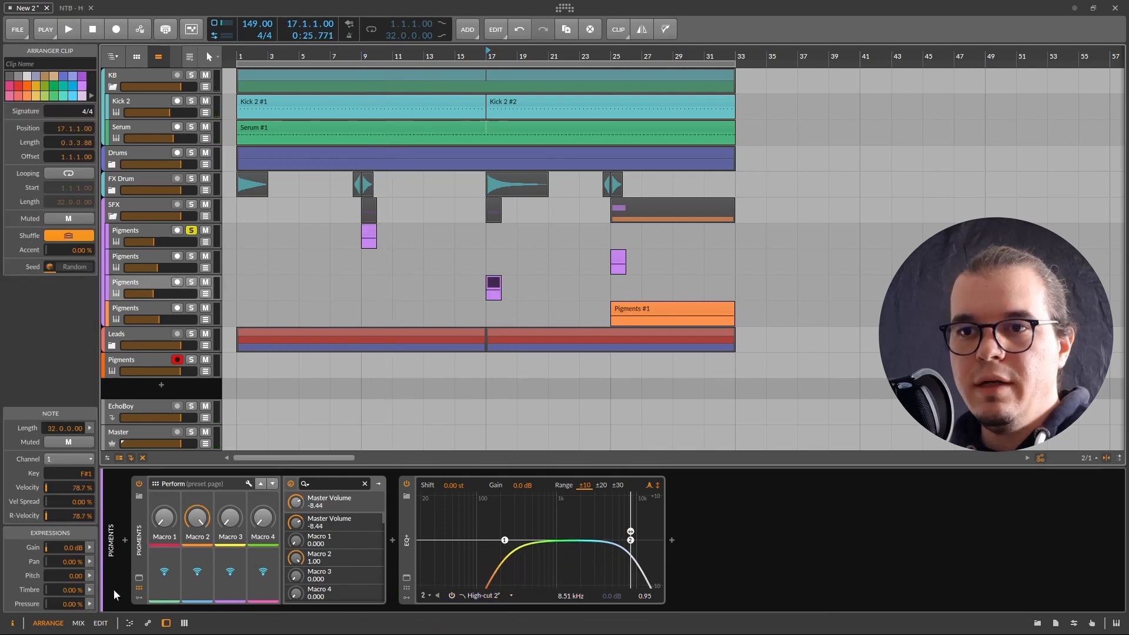
pyautogui.click(139, 580)
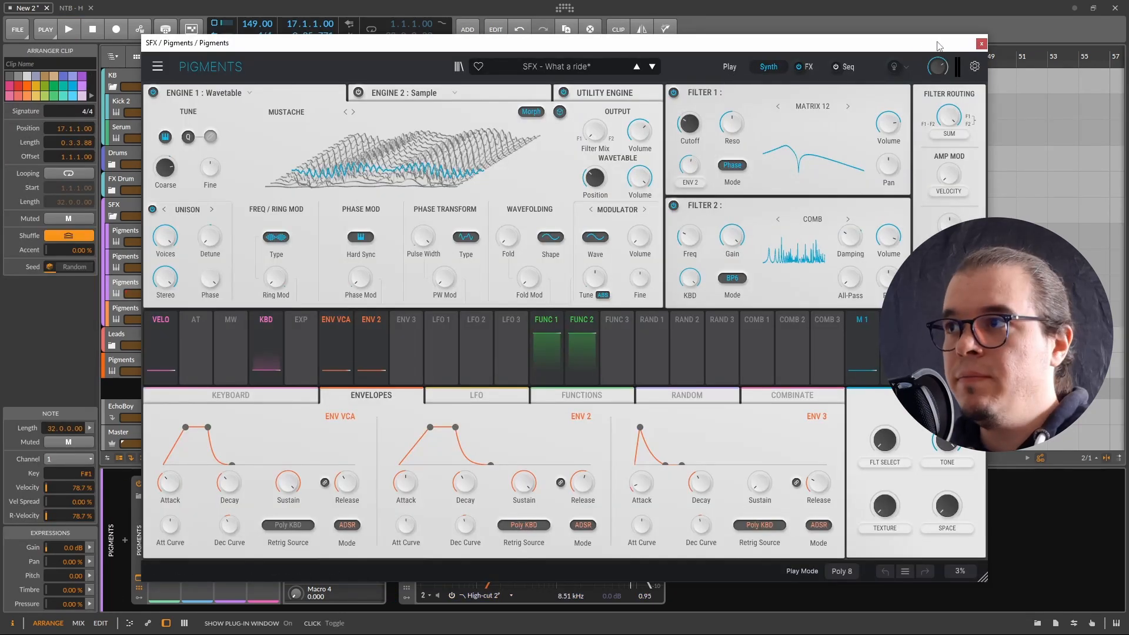
pyautogui.click(981, 45)
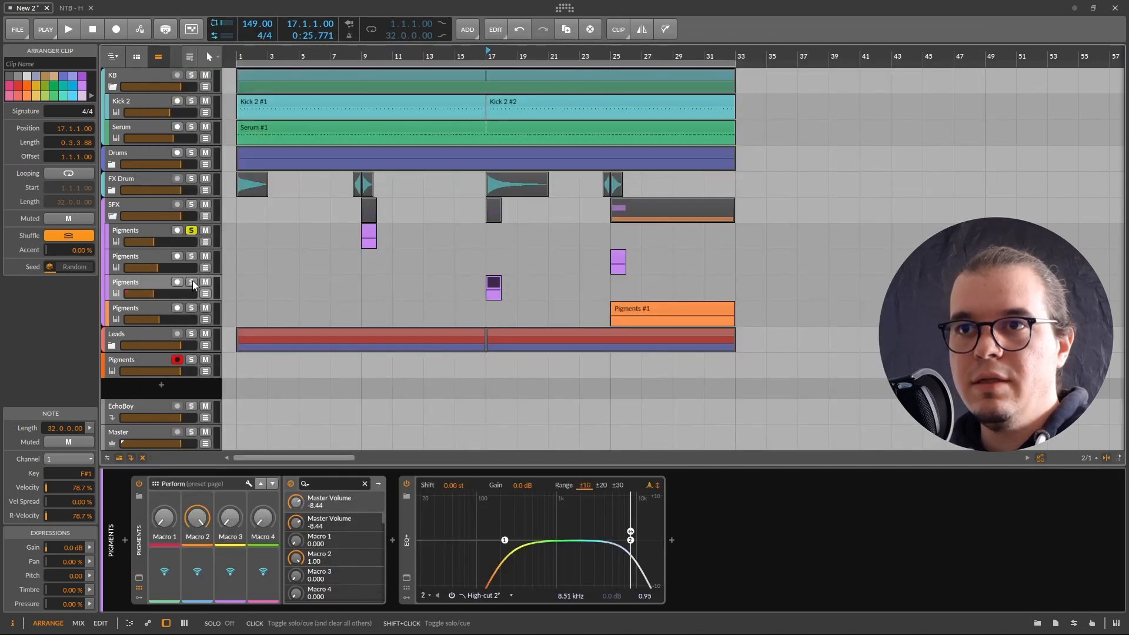
# Solo the third SFX Pigments track and adjust its EchoBoy send while playing the clip at bar 17.
pyautogui.click(148, 368)
pyautogui.press('space')
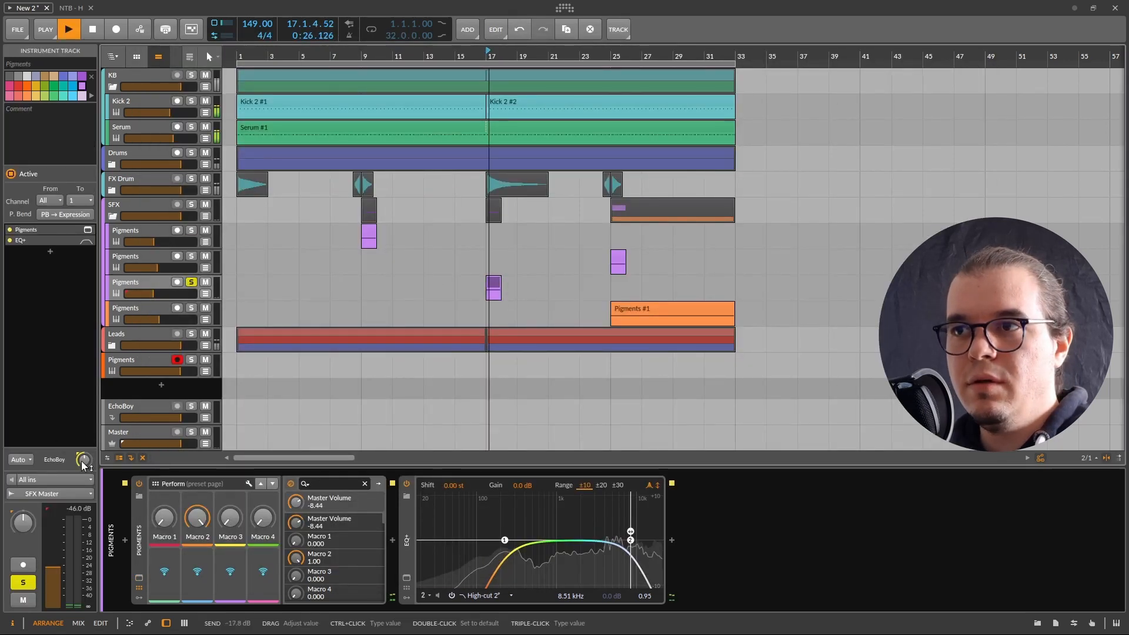
pyautogui.moveTo(82, 465); pyautogui.dragTo(83, 457)
pyautogui.press('space')
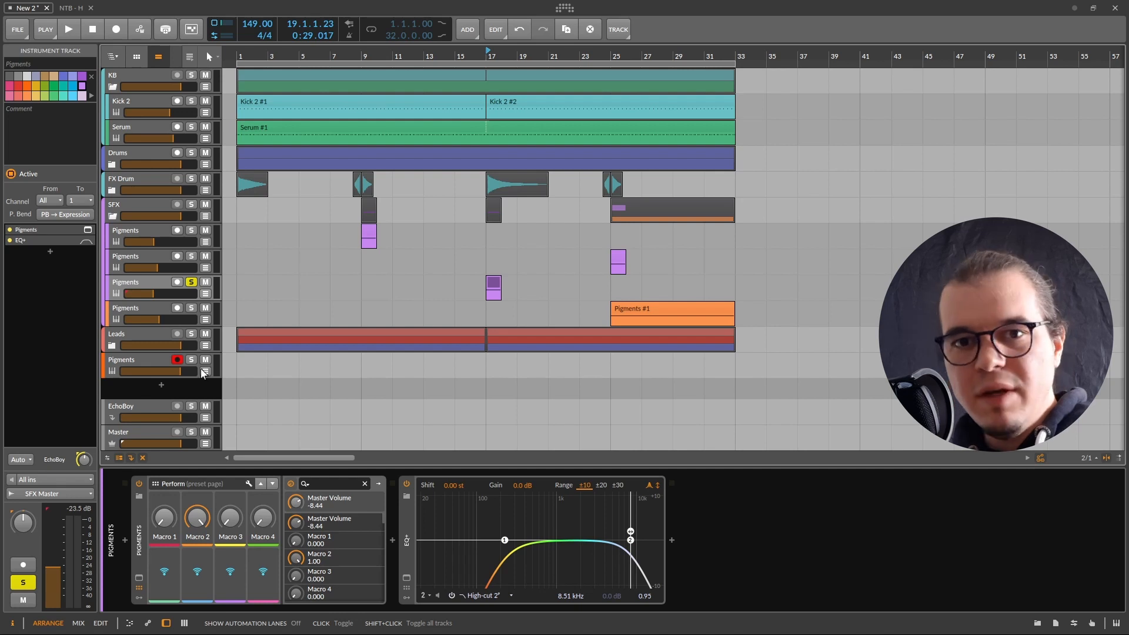
# Select the bar 25 clip on the second SFX Pigments track, solo that track and view its Pigments preset.
pyautogui.click(618, 259)
pyautogui.click(192, 256)
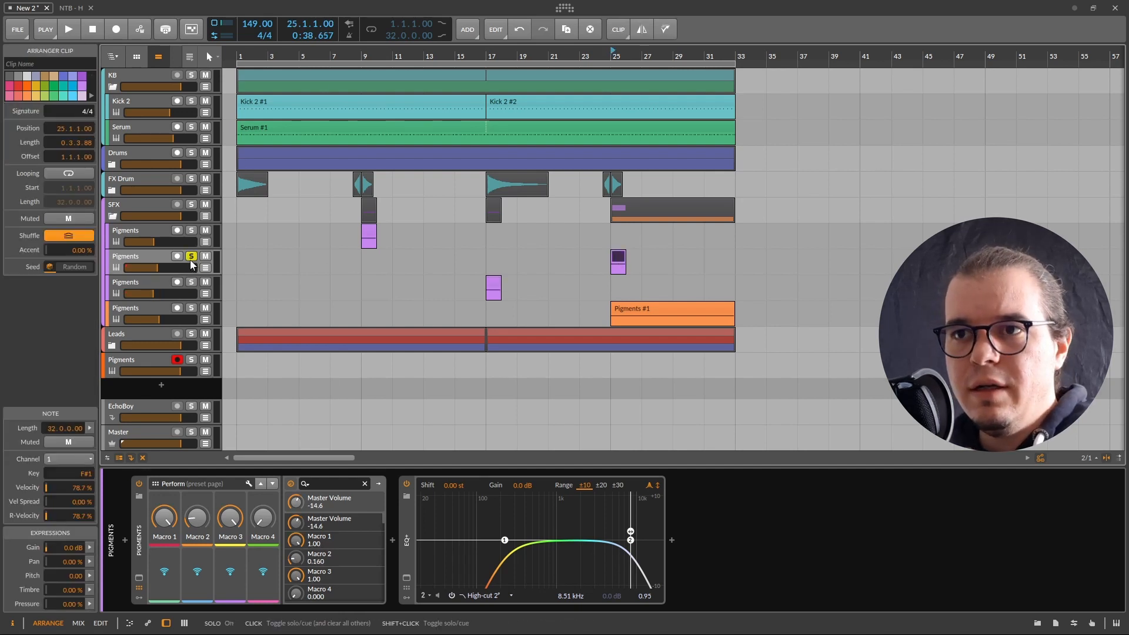
pyautogui.click(140, 578)
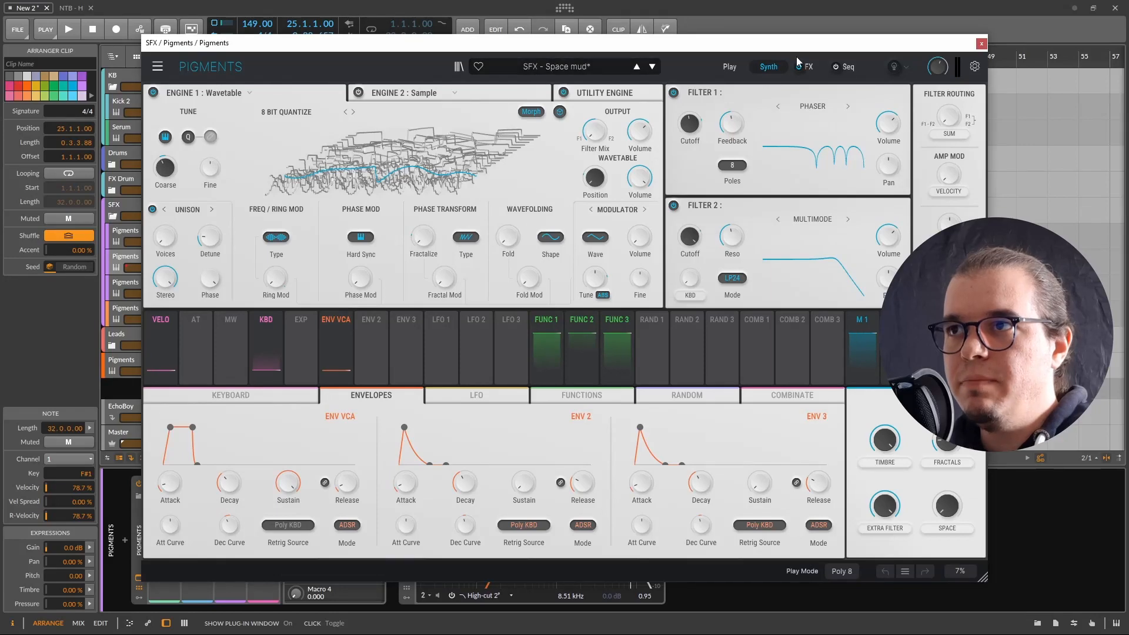
pyautogui.click(981, 45)
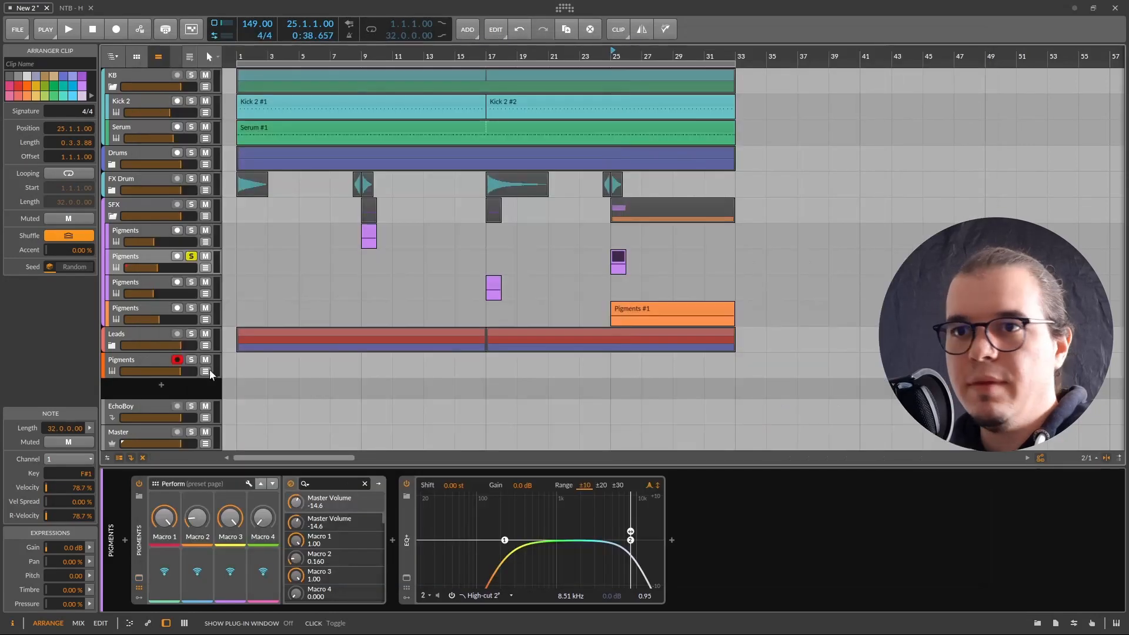
# Set the second SFX Pigments track's EchoBoy send to -16.3 dB and audition its clip from bar 25.
pyautogui.click(163, 263)
pyautogui.moveTo(84, 459); pyautogui.dragTo(85, 464)
pyautogui.press('space')
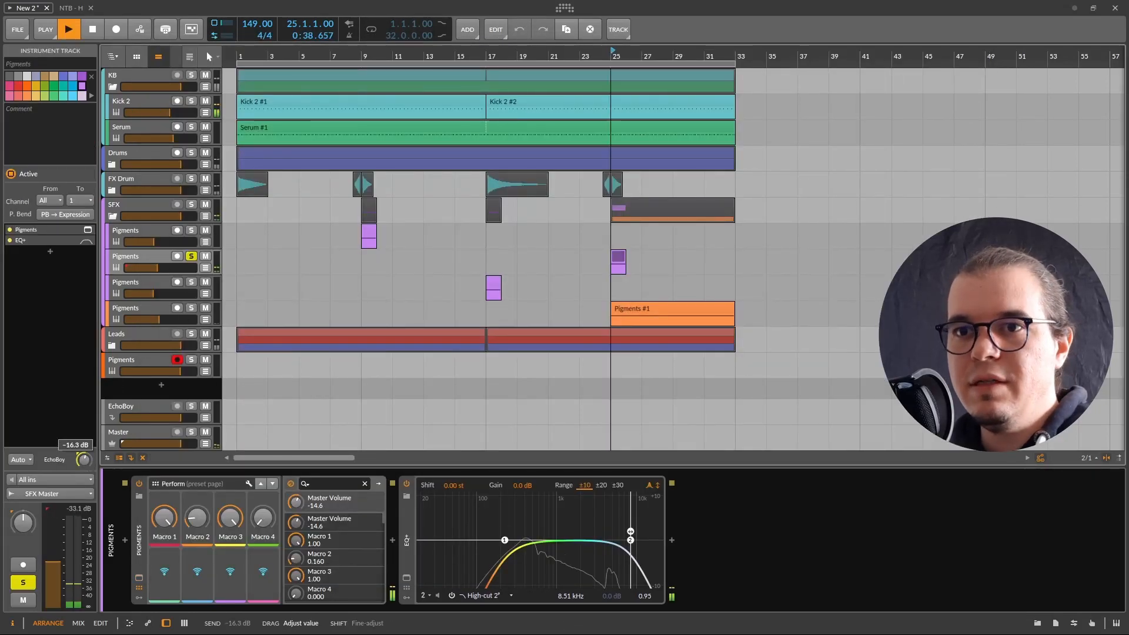
pyautogui.press('space')
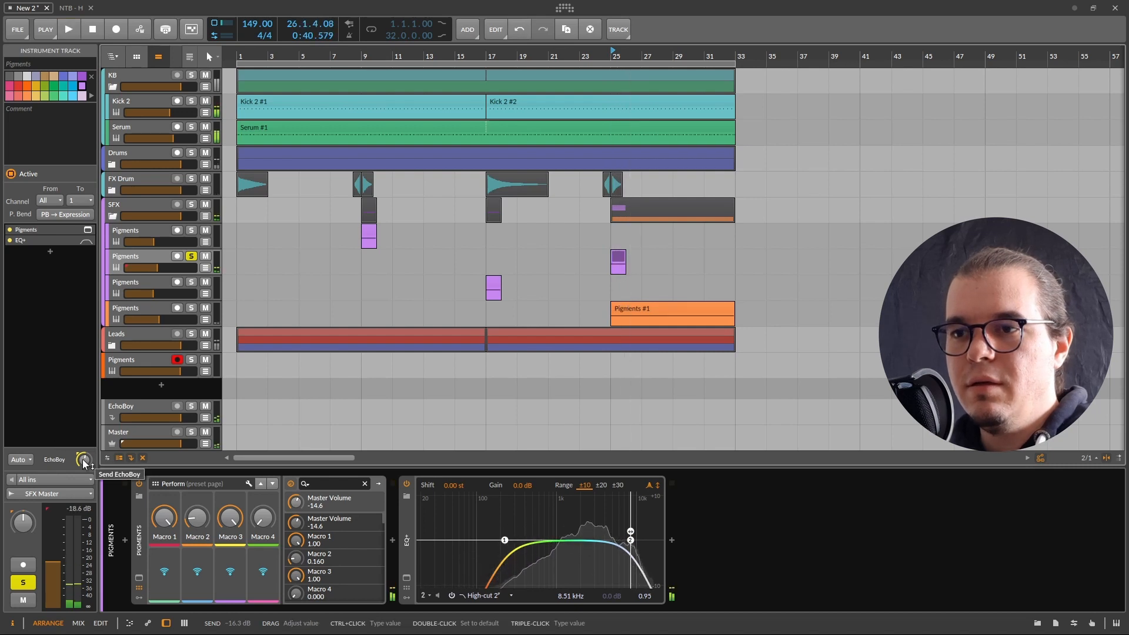
# Select the orange Pigments #1 clip at bar 25 in the SFX group and view that track's Pigments preset.
pyautogui.click(647, 311)
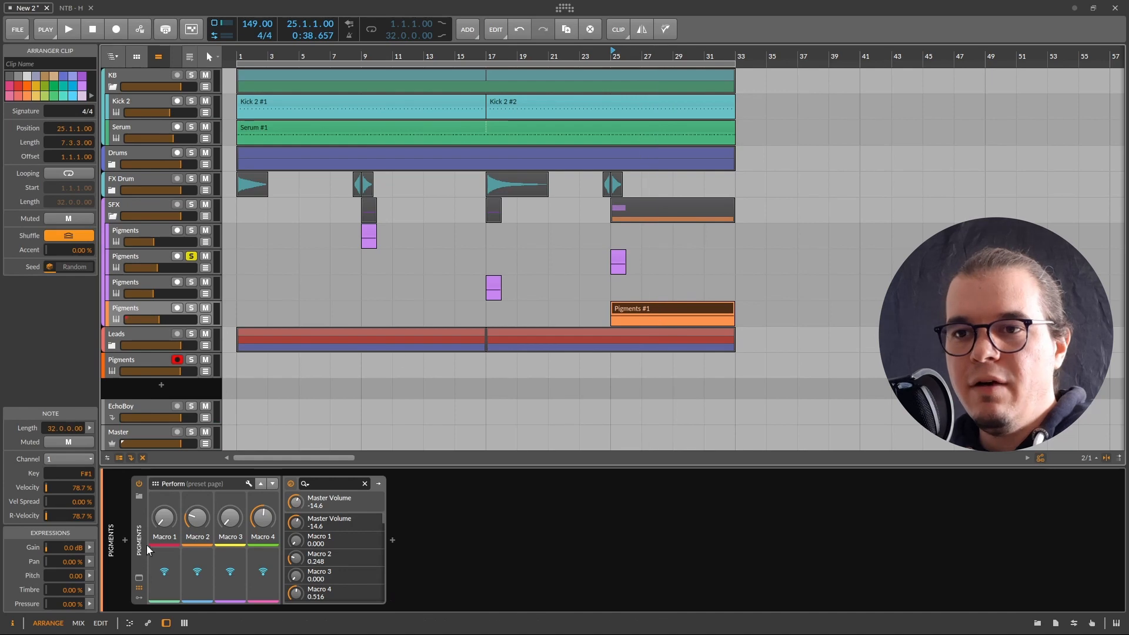
pyautogui.click(139, 580)
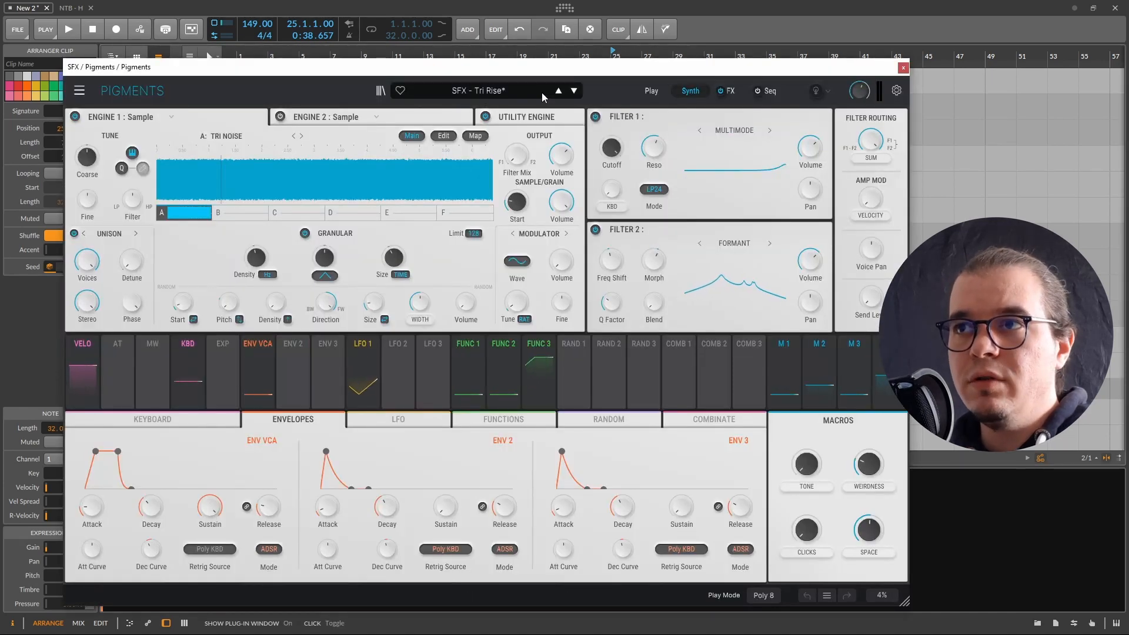
pyautogui.click(902, 69)
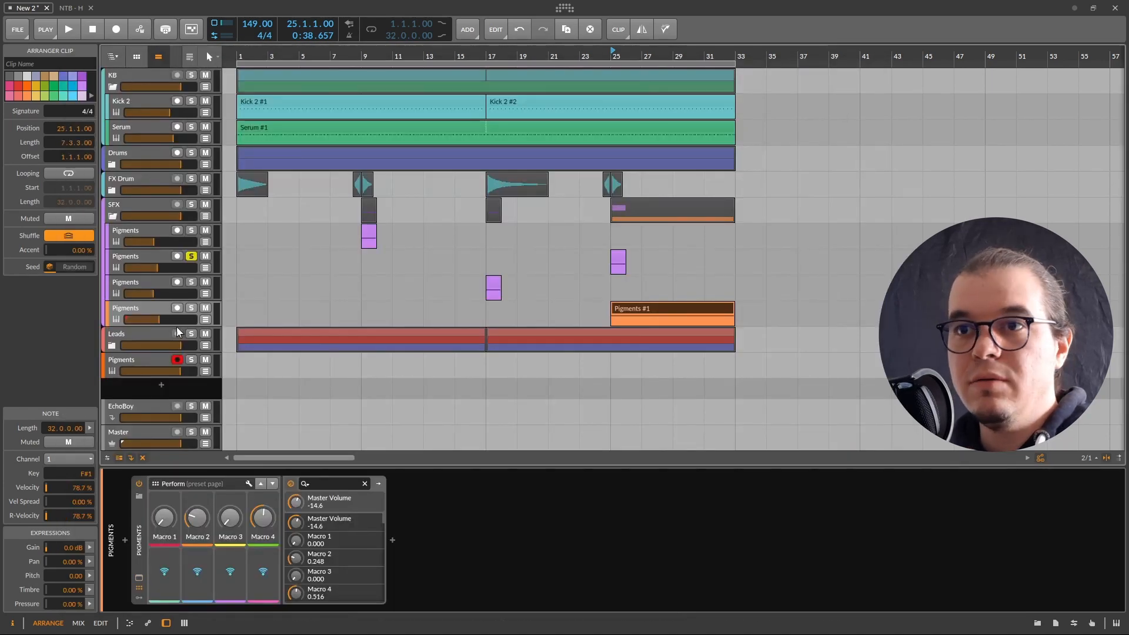
# Solo the orange Pigments track in the SFX group, raise its EchoBoy send and play its clip from bar 25 to the end.
pyautogui.press('space')
pyautogui.click(156, 311)
pyautogui.moveTo(84, 460); pyautogui.dragTo(84, 444)
pyautogui.press('space')
pyautogui.press('space')
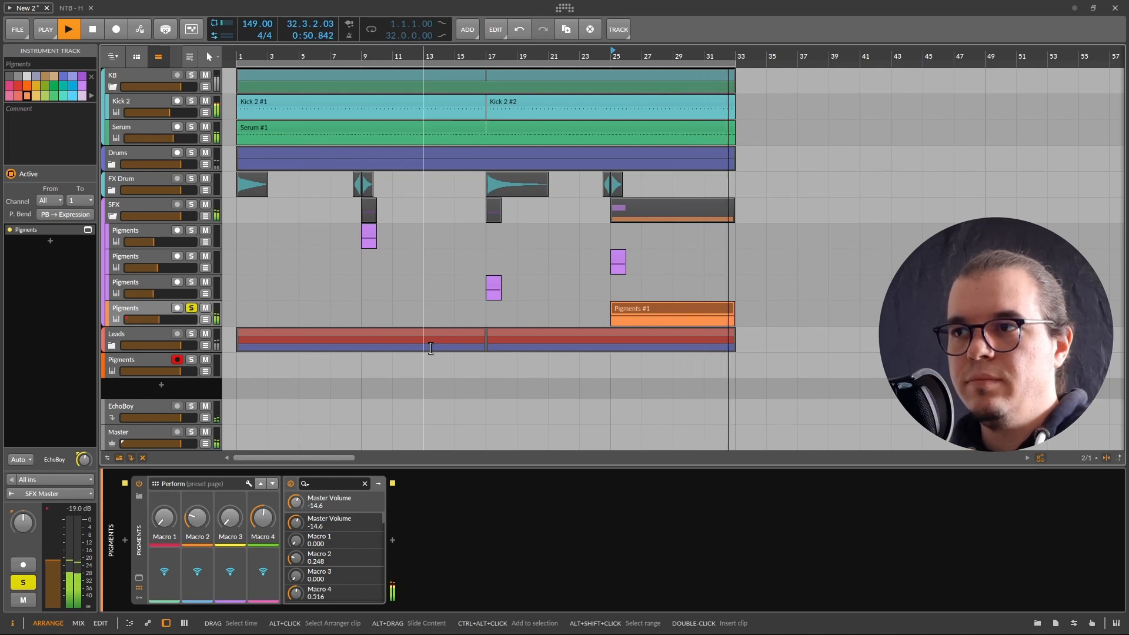
pyautogui.press('space')
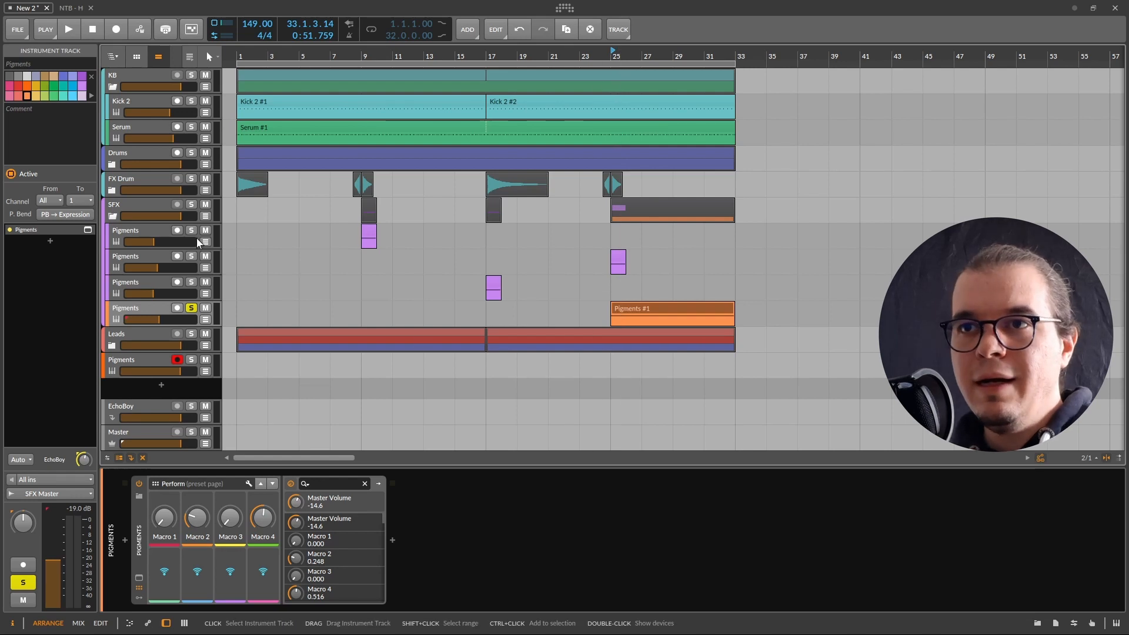
# Return the playback position to bar 1, clear the solo and play the full arrangement.
pyautogui.click(228, 234)
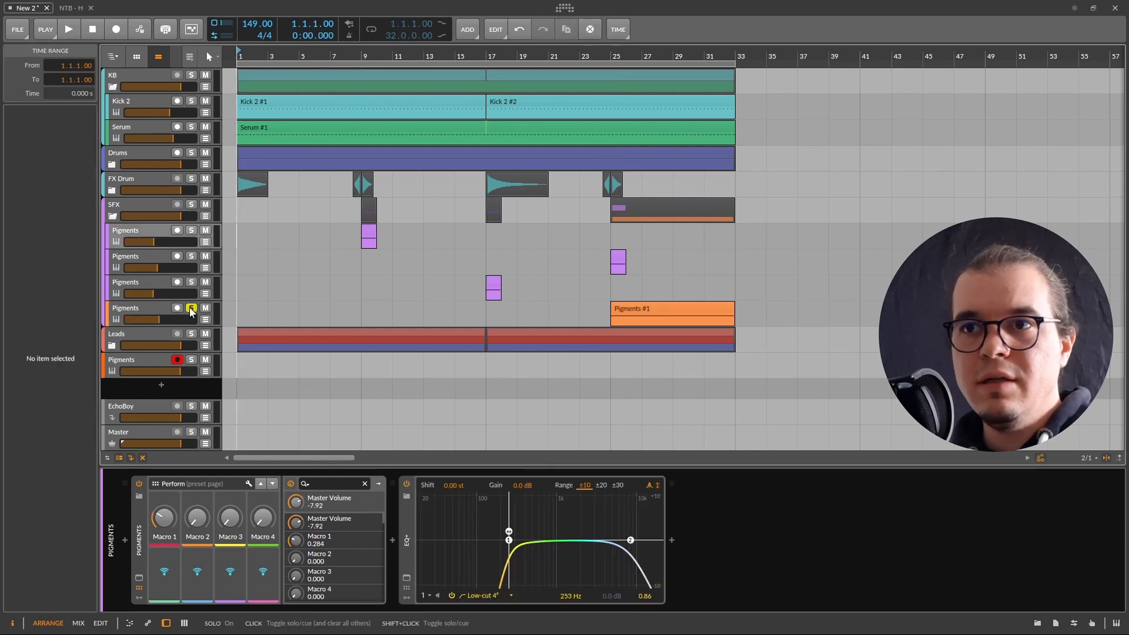
pyautogui.press('space')
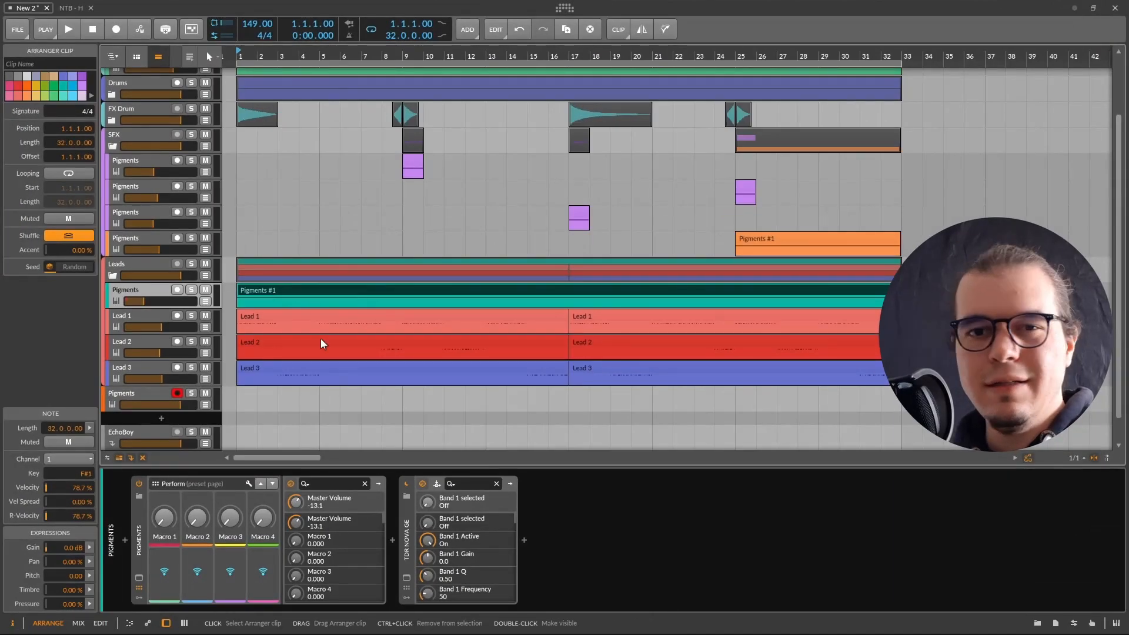
# Raise the volume of the teal Pigments track in the Leads group to about -5.2 dB, audition it soloed and undo the volume change.
pyautogui.click(139, 579)
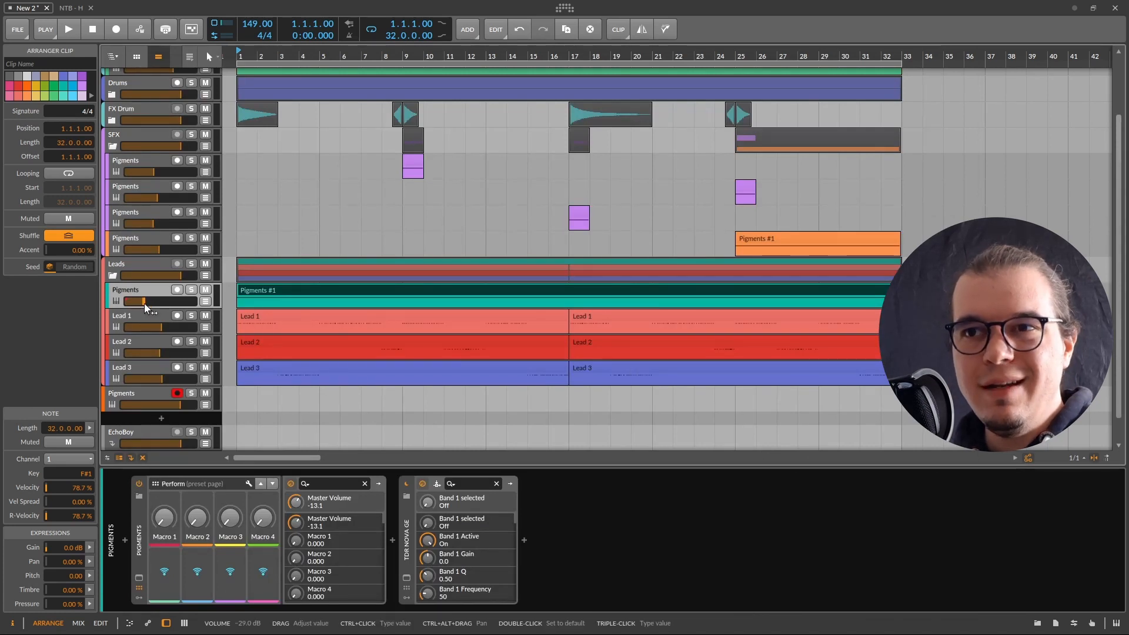
pyautogui.moveTo(143, 302); pyautogui.dragTo(183, 292)
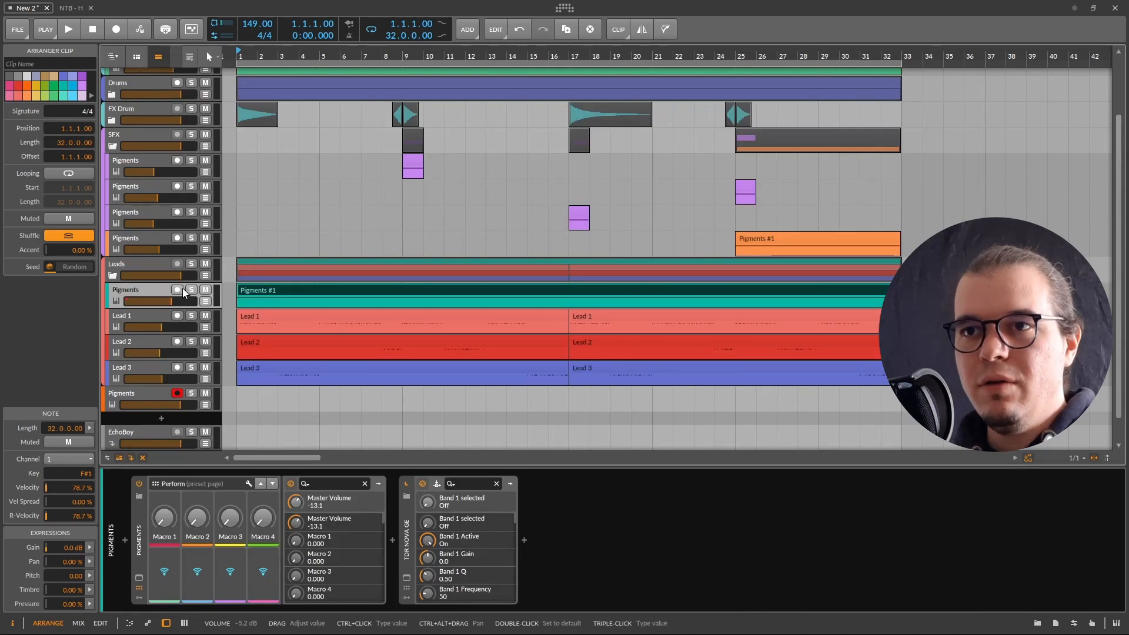
pyautogui.click(191, 290)
pyautogui.press('space')
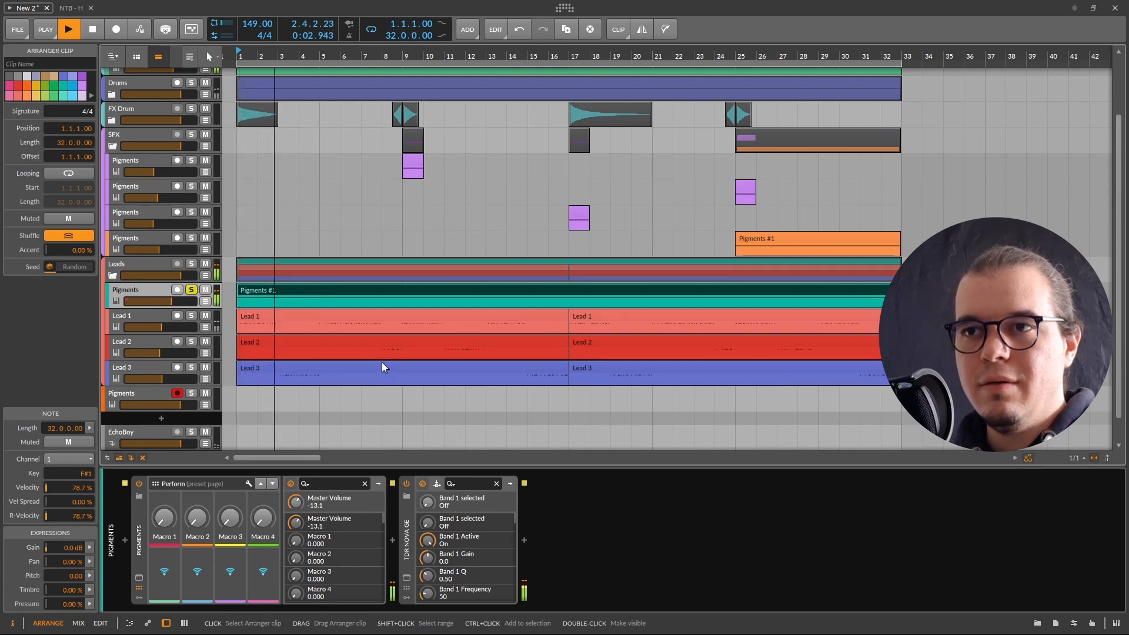
pyautogui.press('space')
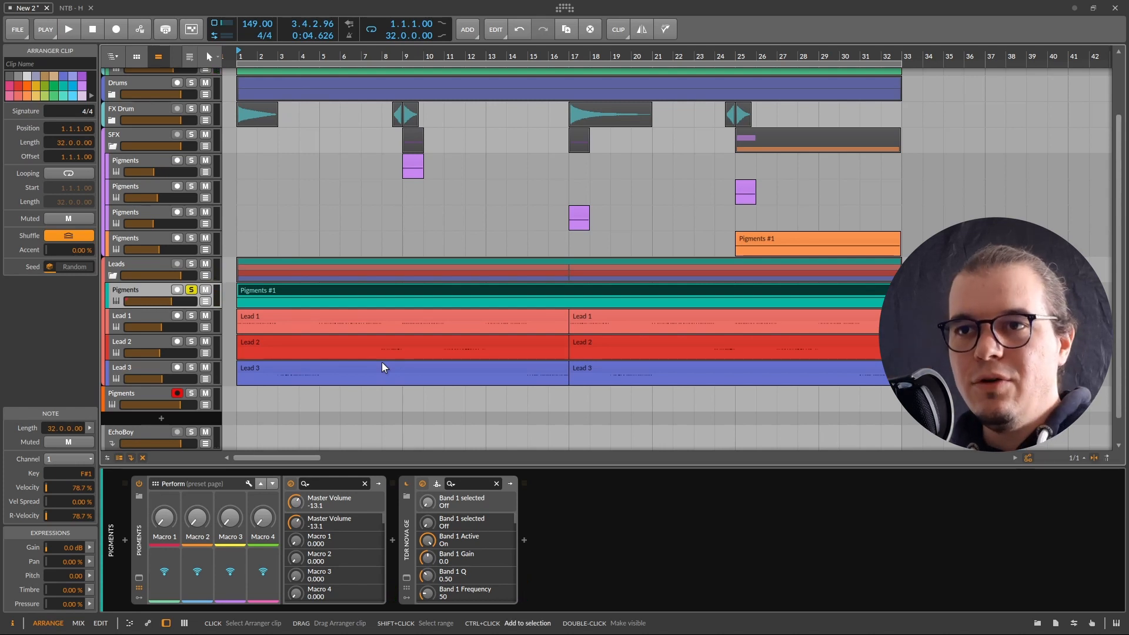
pyautogui.hotkey('ctrl', 'z')
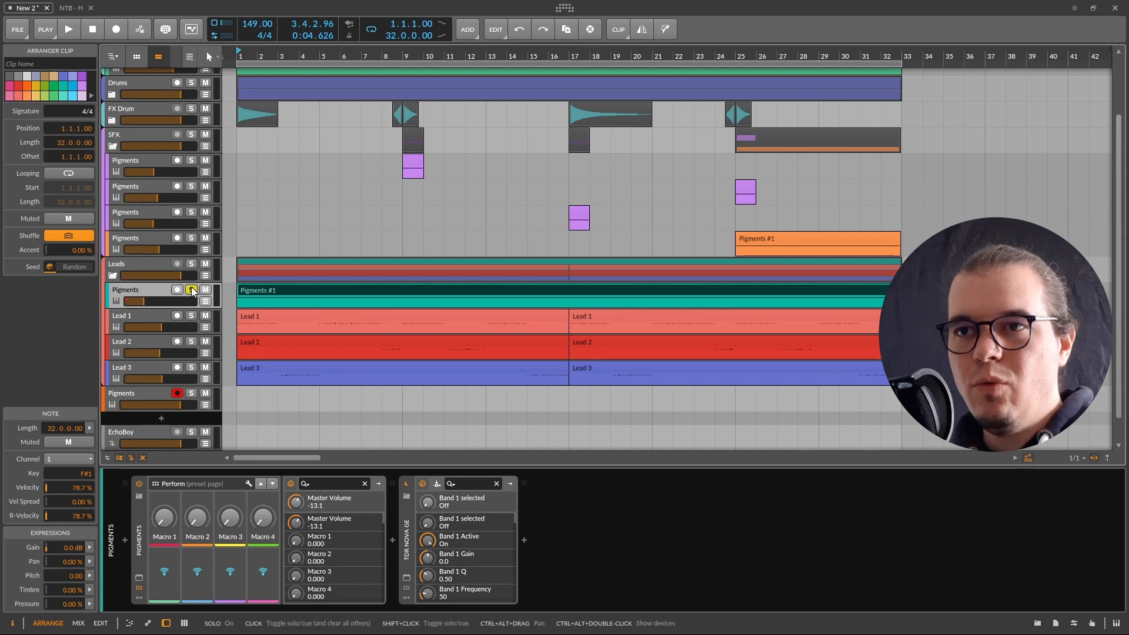
# Play the Leads group soloed from bar 1, and view the TDR Nova GE equalizer on its teal Pigments track.
pyautogui.click(192, 263)
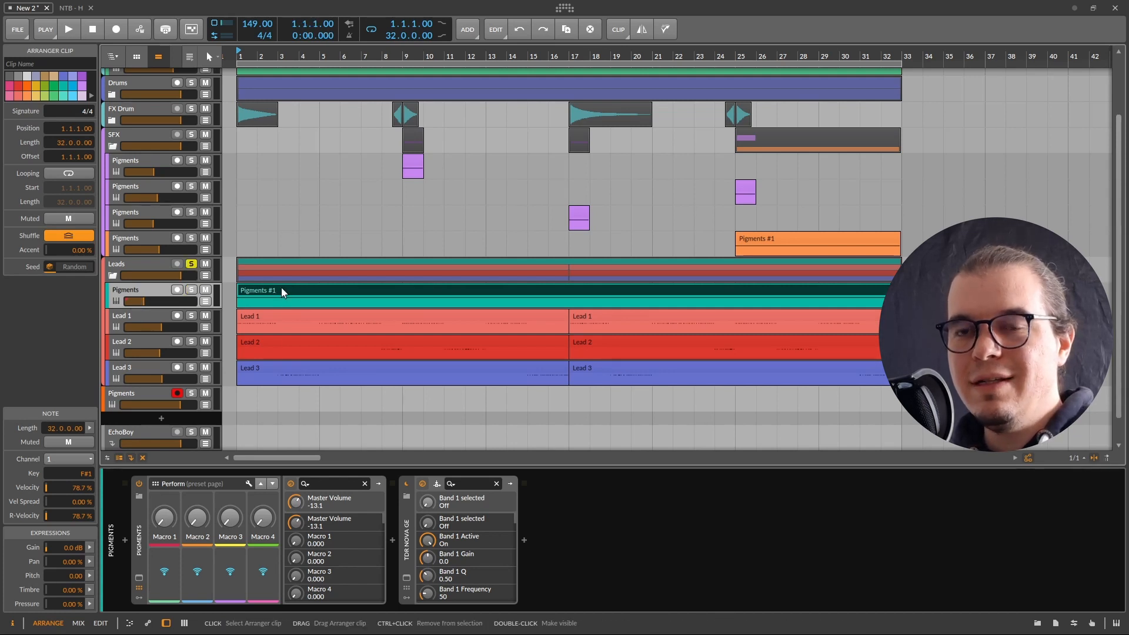
pyautogui.press('space')
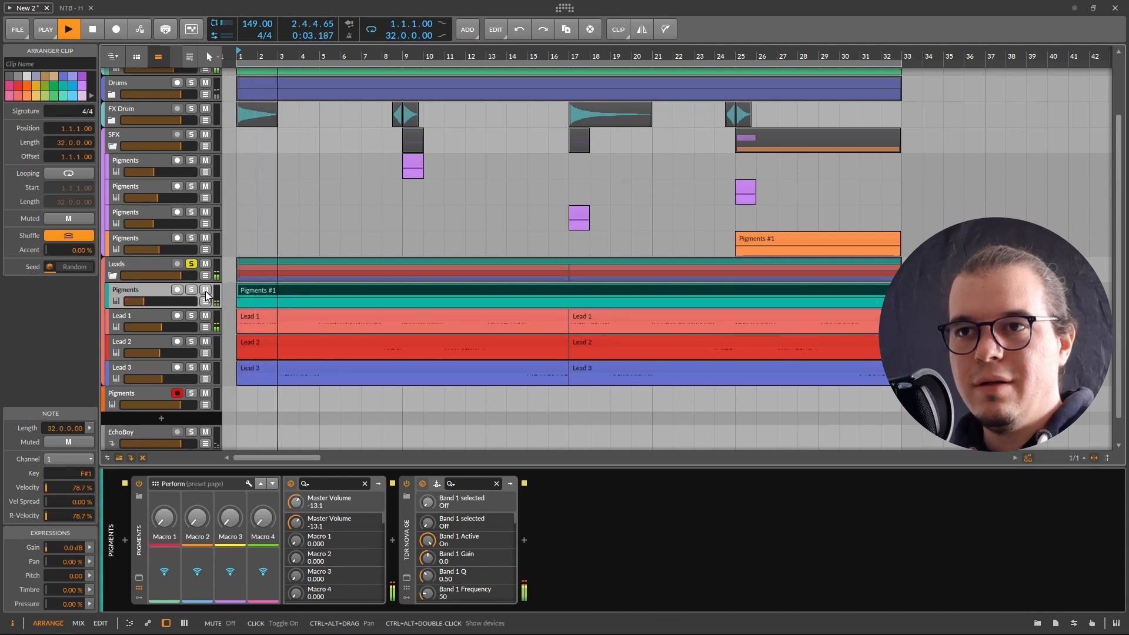
pyautogui.press('space')
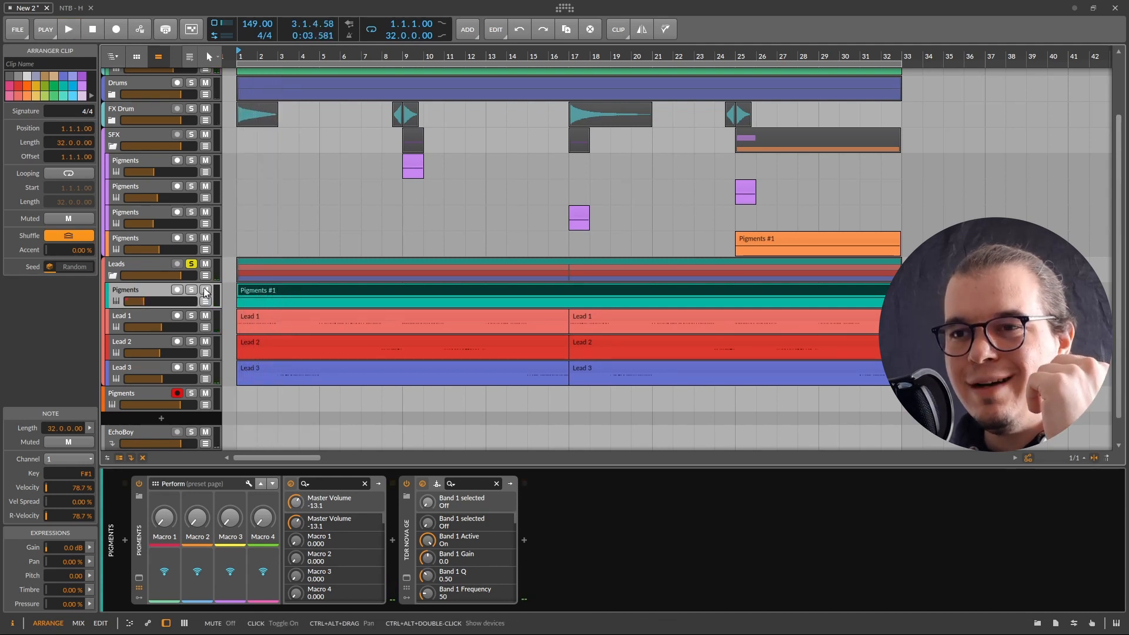
pyautogui.click(407, 577)
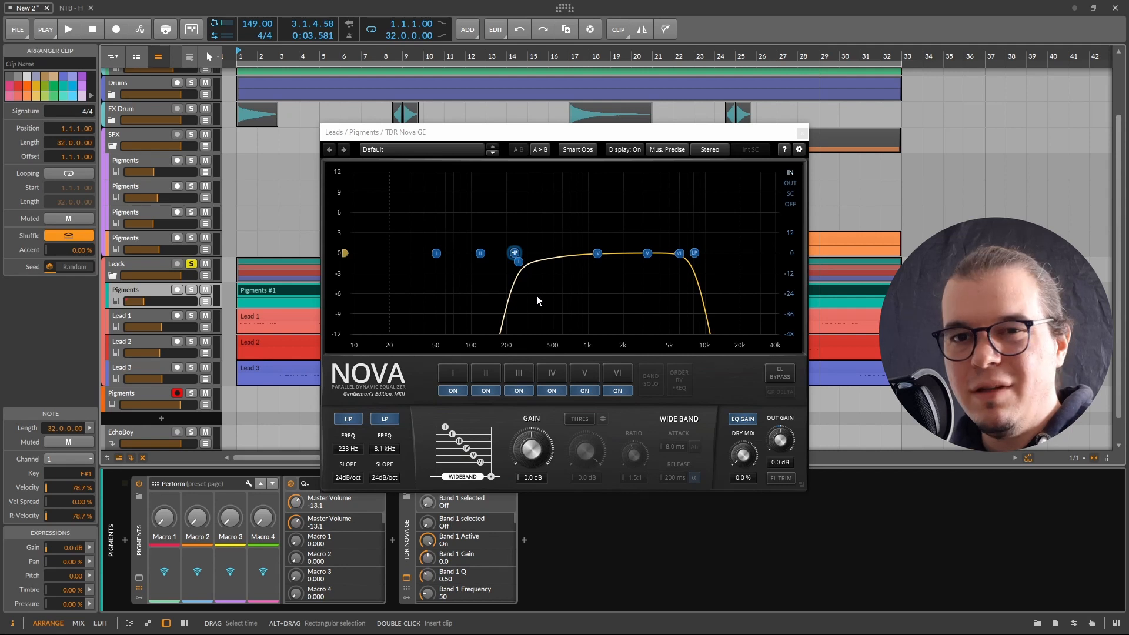
pyautogui.click(802, 133)
# Clear the Leads group's solo and play the full arrangement with the teal Pigments track from bar 1 to about bar 9.
pyautogui.click(191, 265)
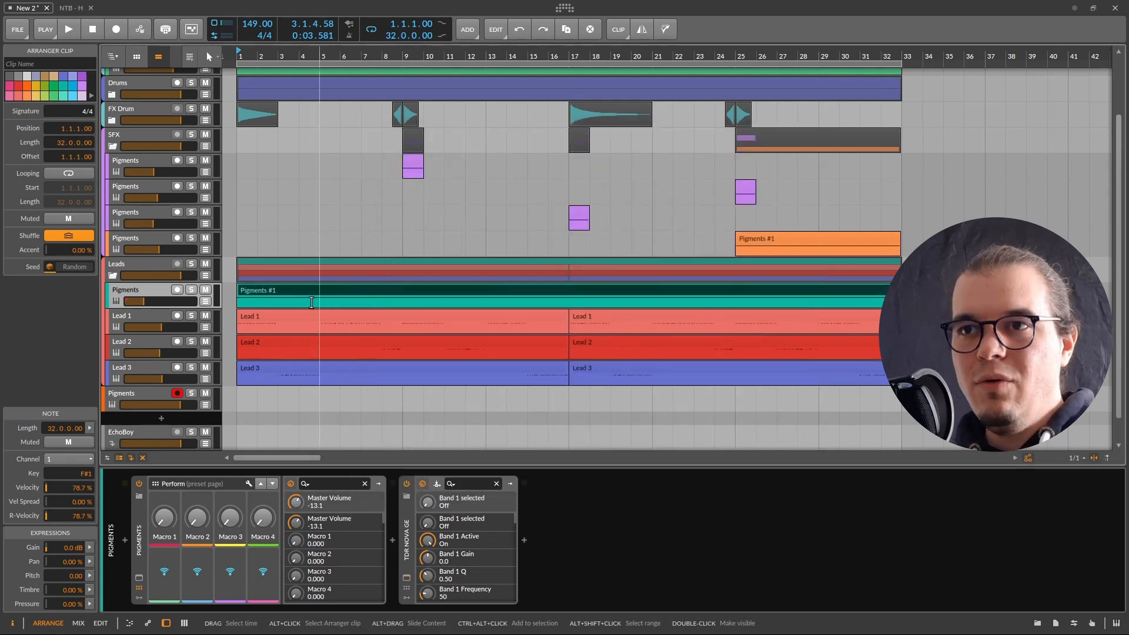
pyautogui.click(305, 295)
pyautogui.press('space')
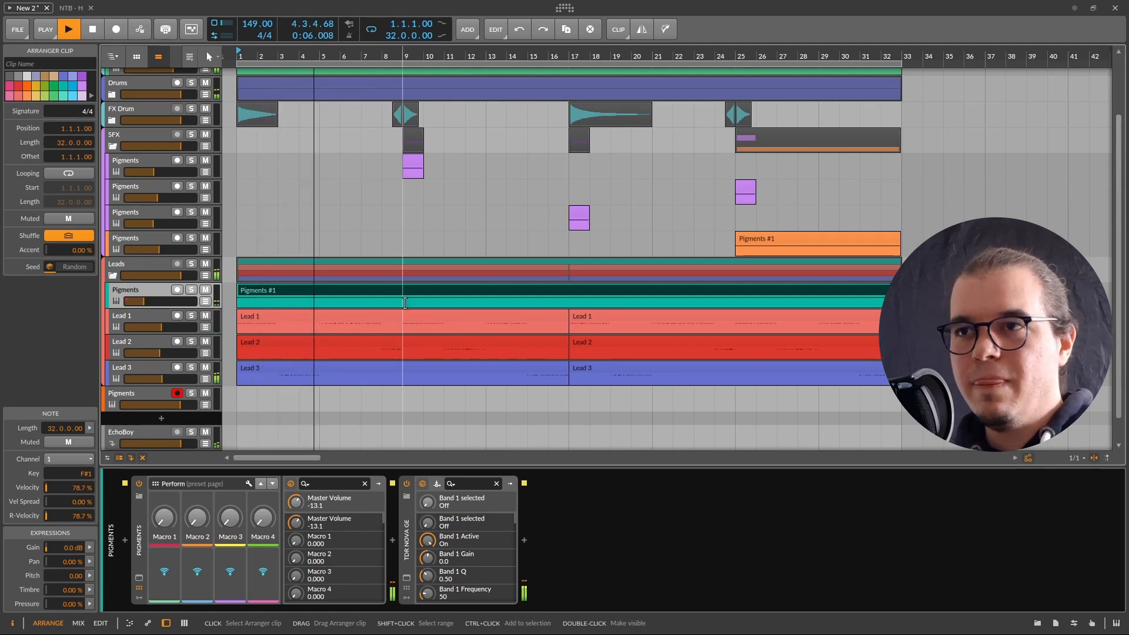
pyautogui.scroll(-1, 353, 270)
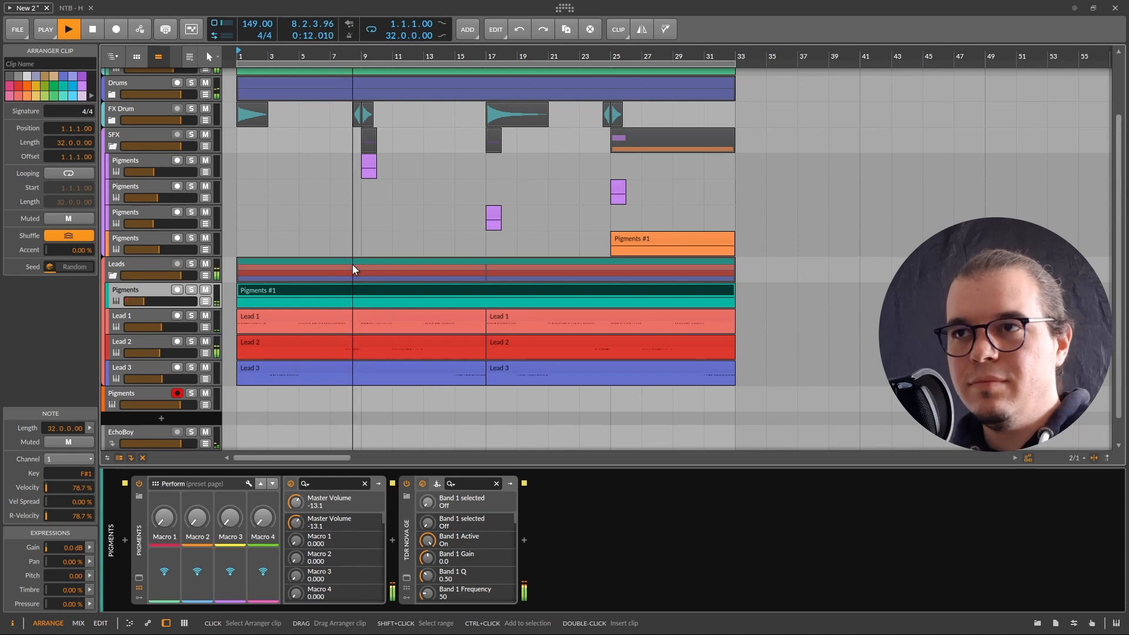
pyautogui.press('space')
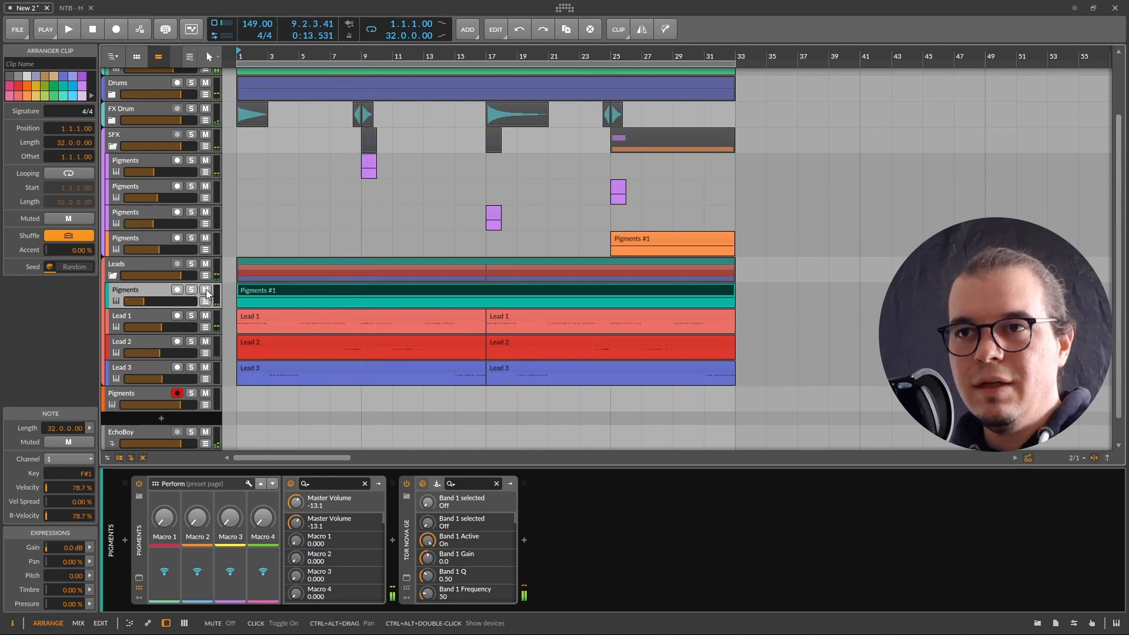
# Compare the arrangement from bar 1 with the teal Pigments track in the Leads group muted and unmuted.
pyautogui.click(206, 290)
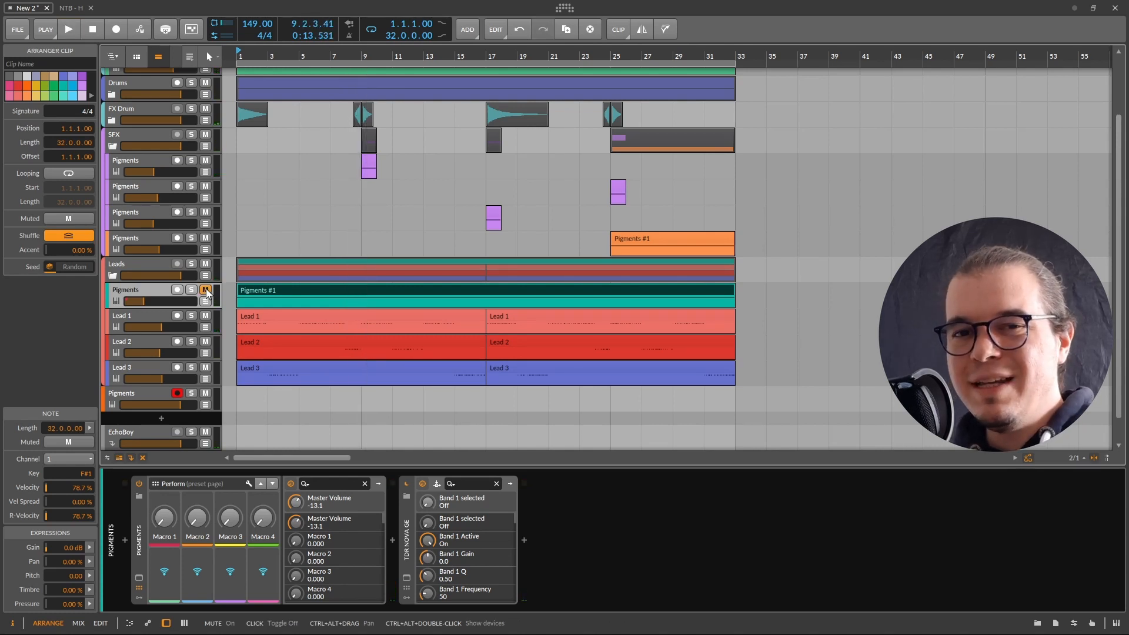
pyautogui.press('space')
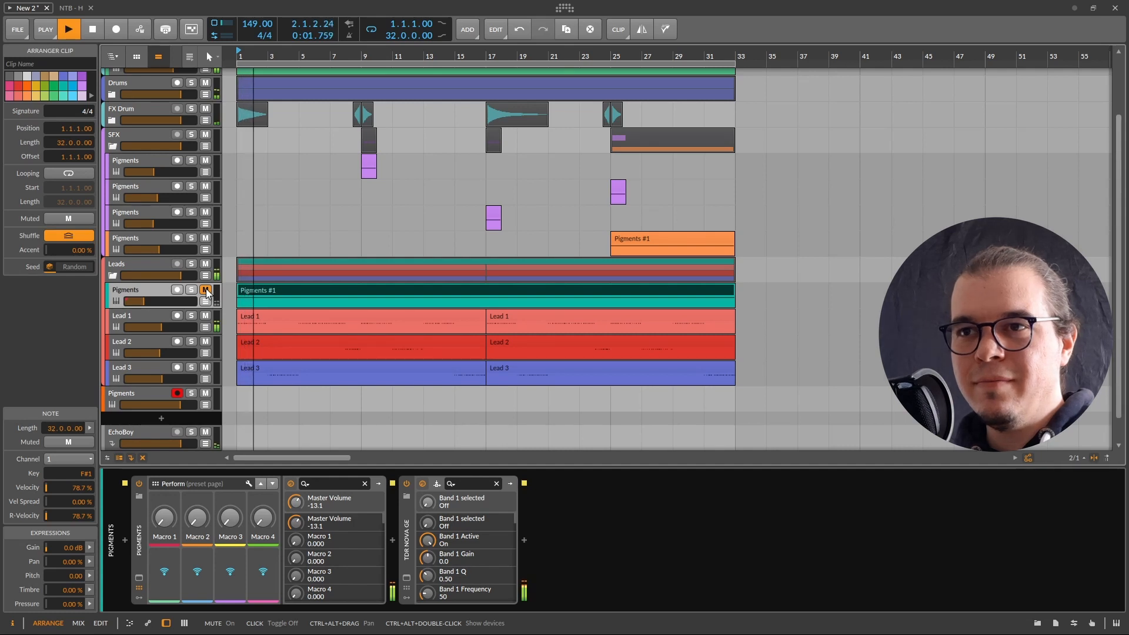
pyautogui.press('space')
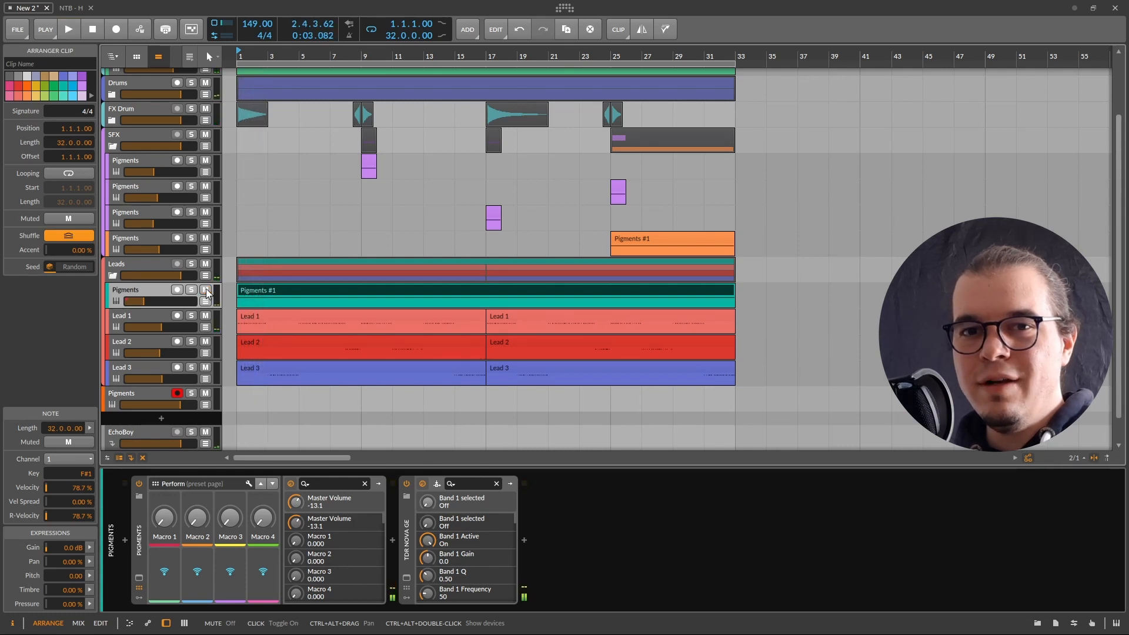
pyautogui.press('space')
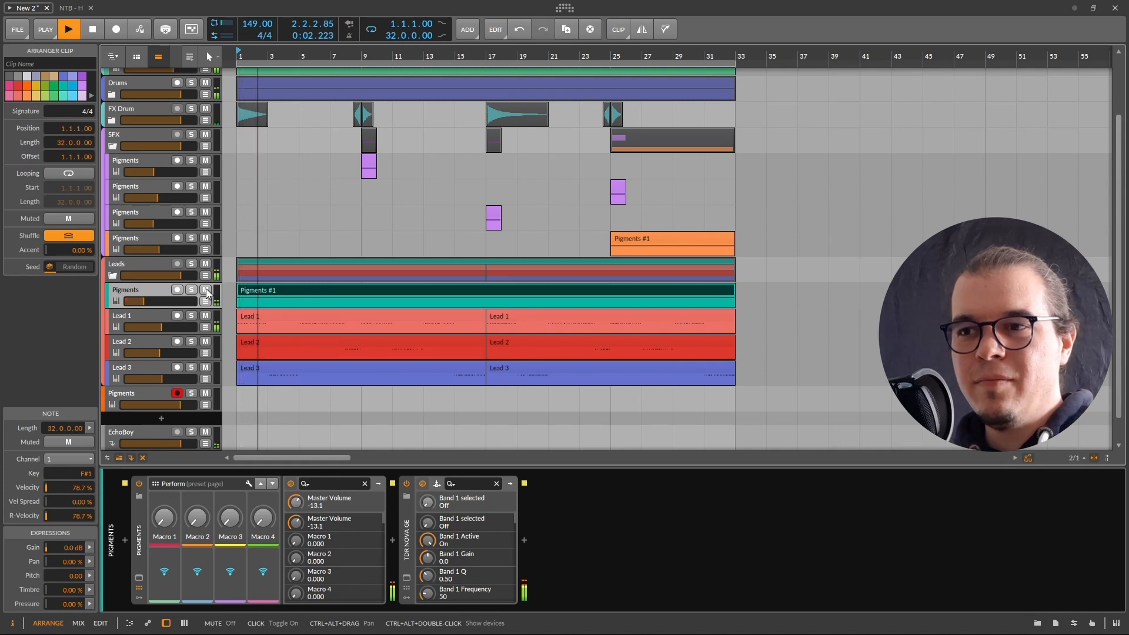
pyautogui.press('space')
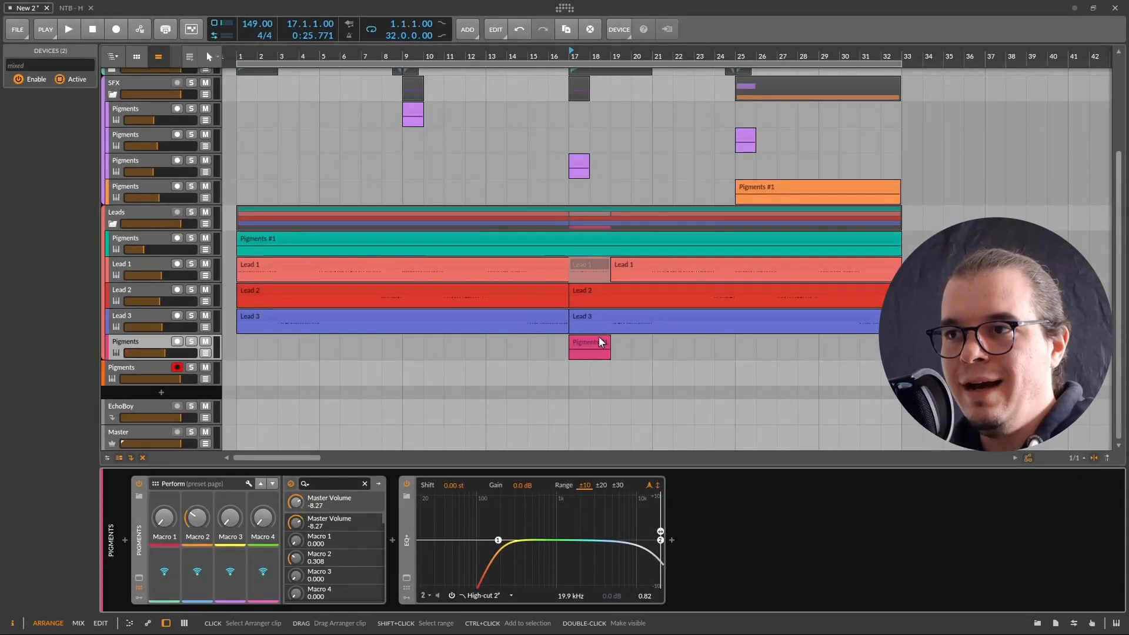
# View the Pigments preset behind the pink bar 17 clip in the Leads group, and inspect the muted Lead 1 clip above it.
pyautogui.click(598, 337)
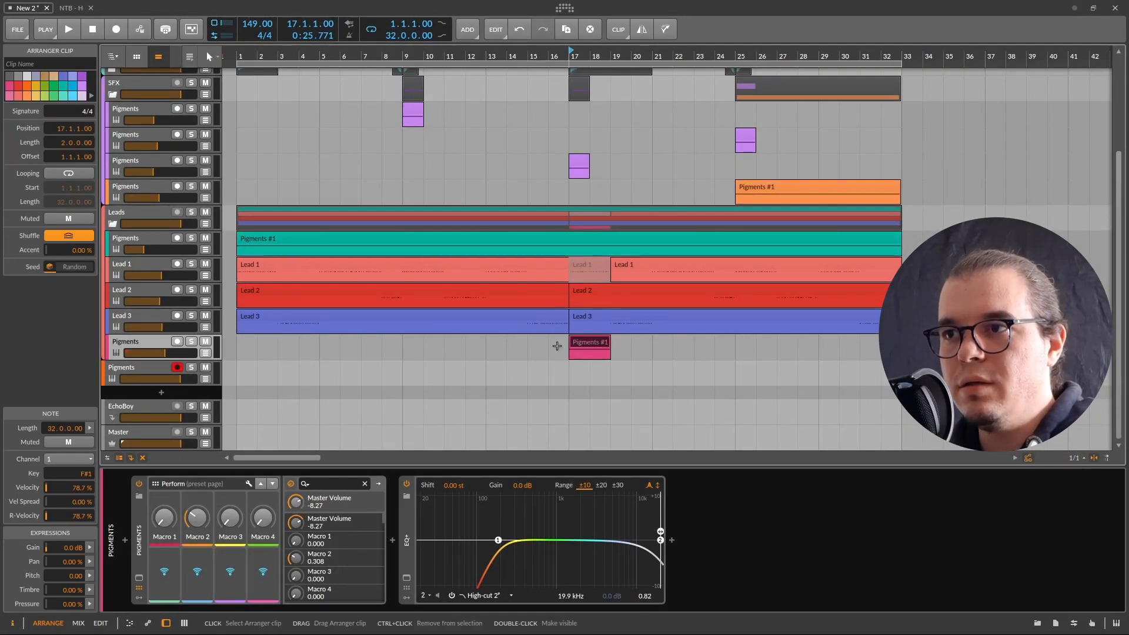
pyautogui.click(139, 578)
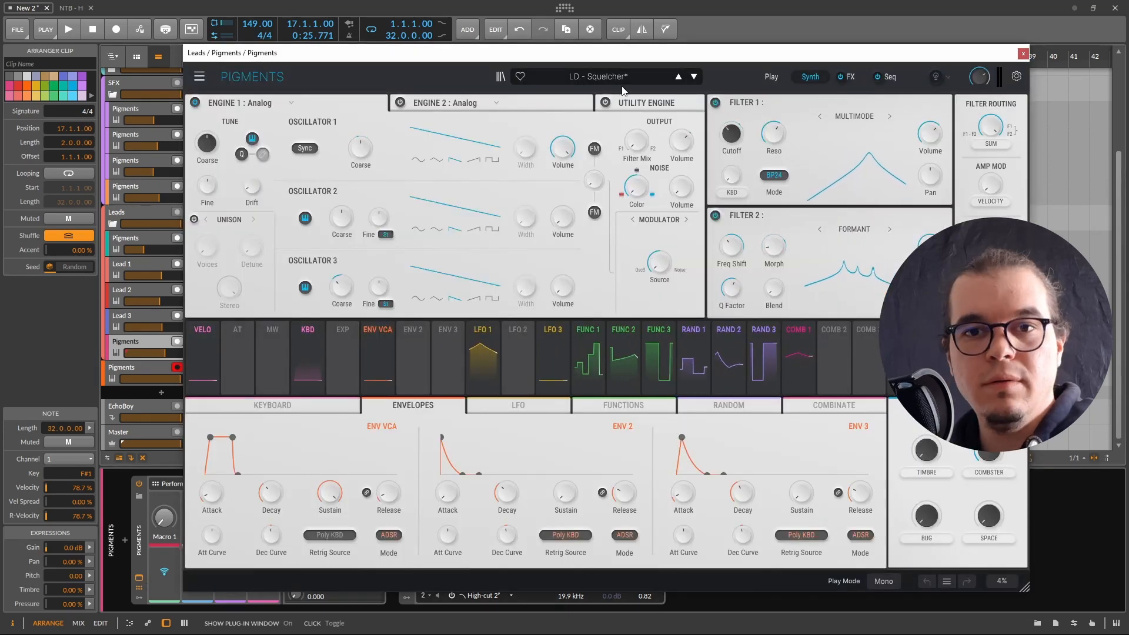
pyautogui.click(1023, 55)
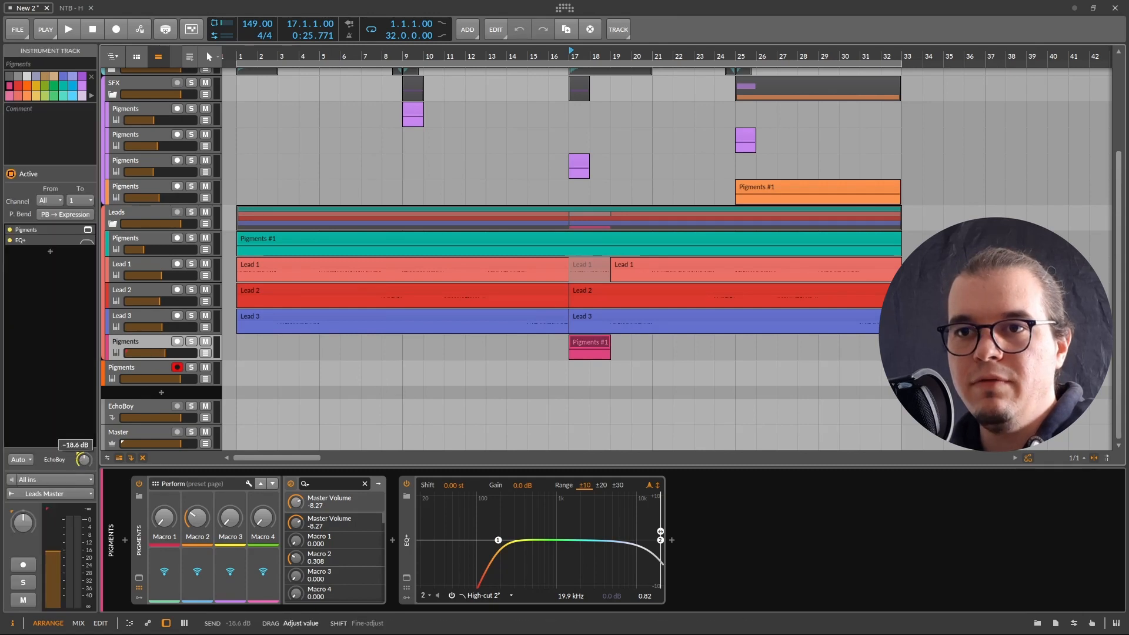
pyautogui.click(581, 263)
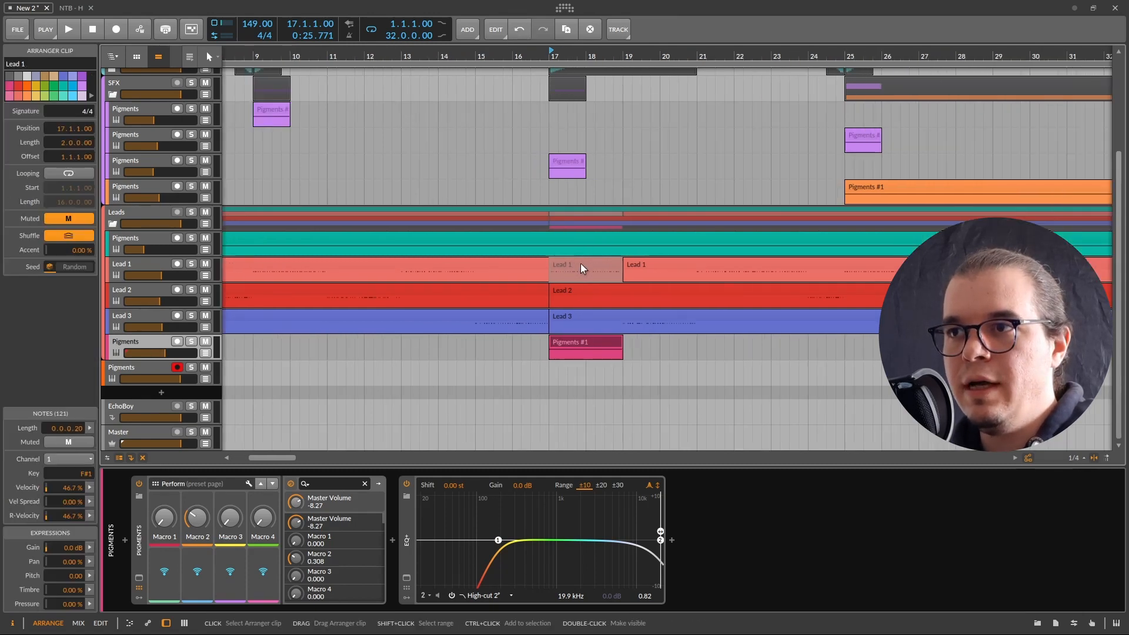
pyautogui.scroll(4, 574, 259)
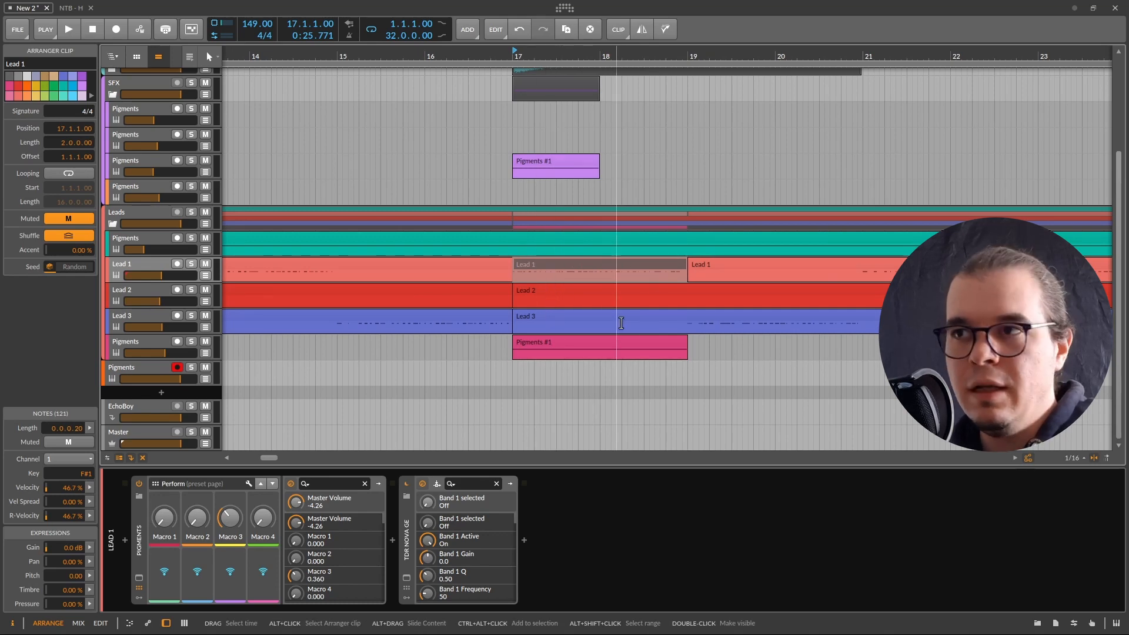
pyautogui.scroll(-4, 617, 276)
# Play the full arrangement from bar 13 to about bar 27 to hear the pink Pigments fill among the leads.
pyautogui.click(486, 203)
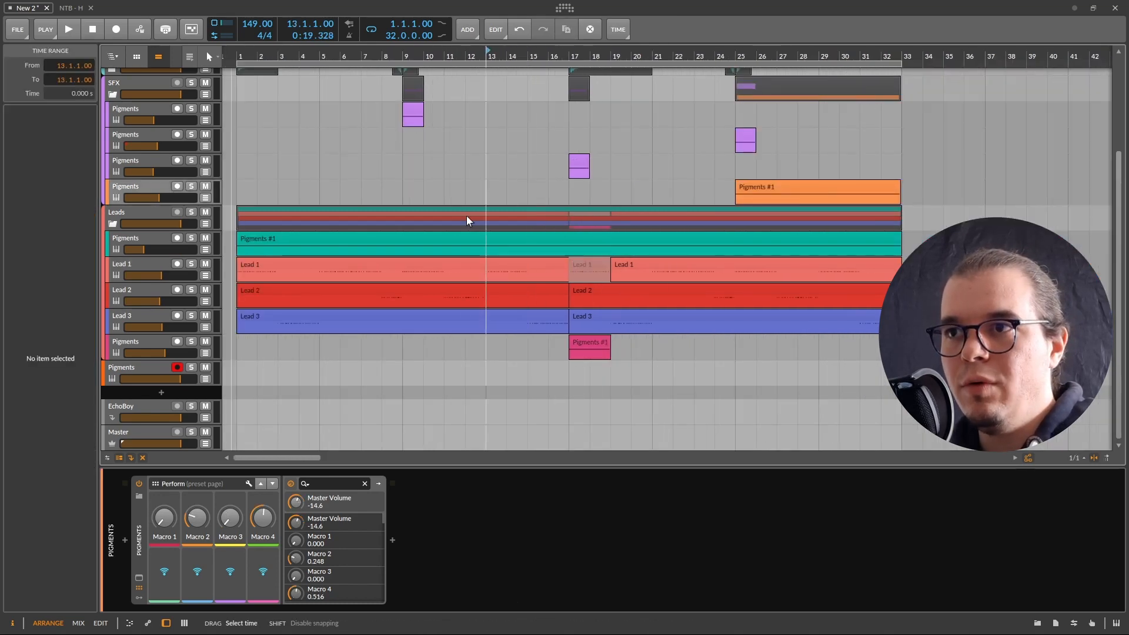
pyautogui.scroll(-1, 477, 196)
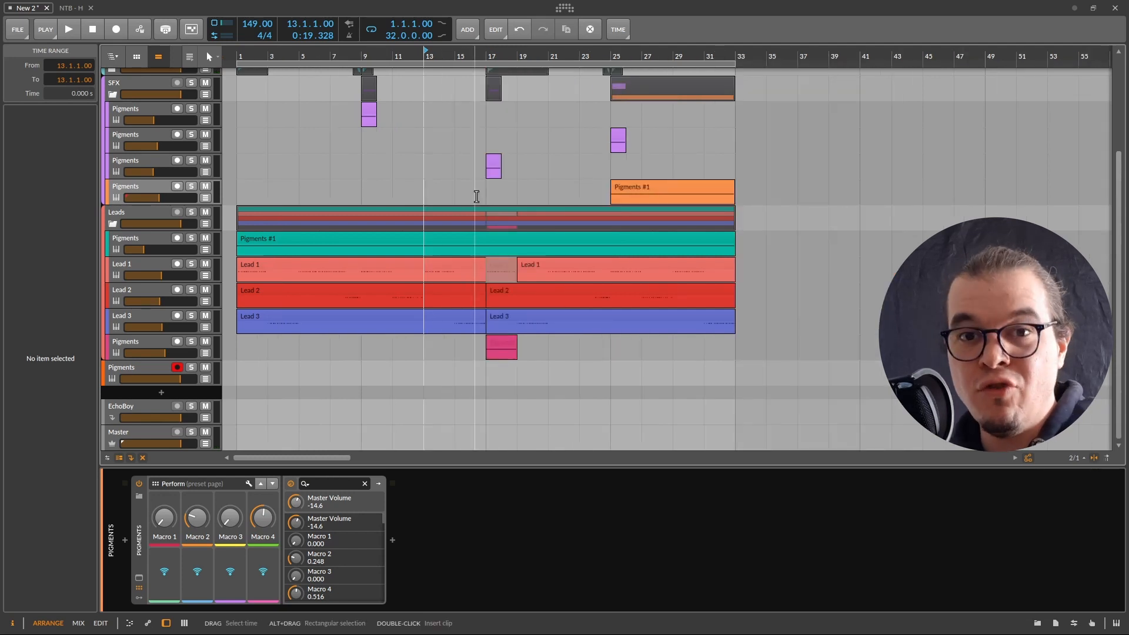
pyautogui.press('space')
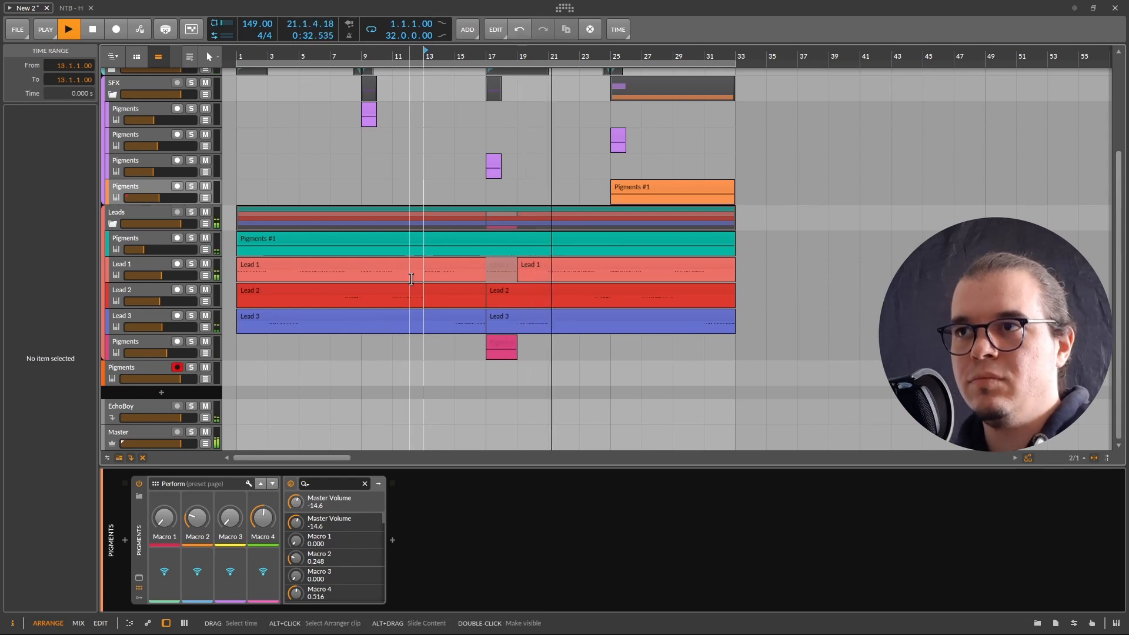
pyautogui.scroll(3, 412, 275)
pyautogui.scroll(-2, 411, 273)
pyautogui.scroll(-2, 421, 244)
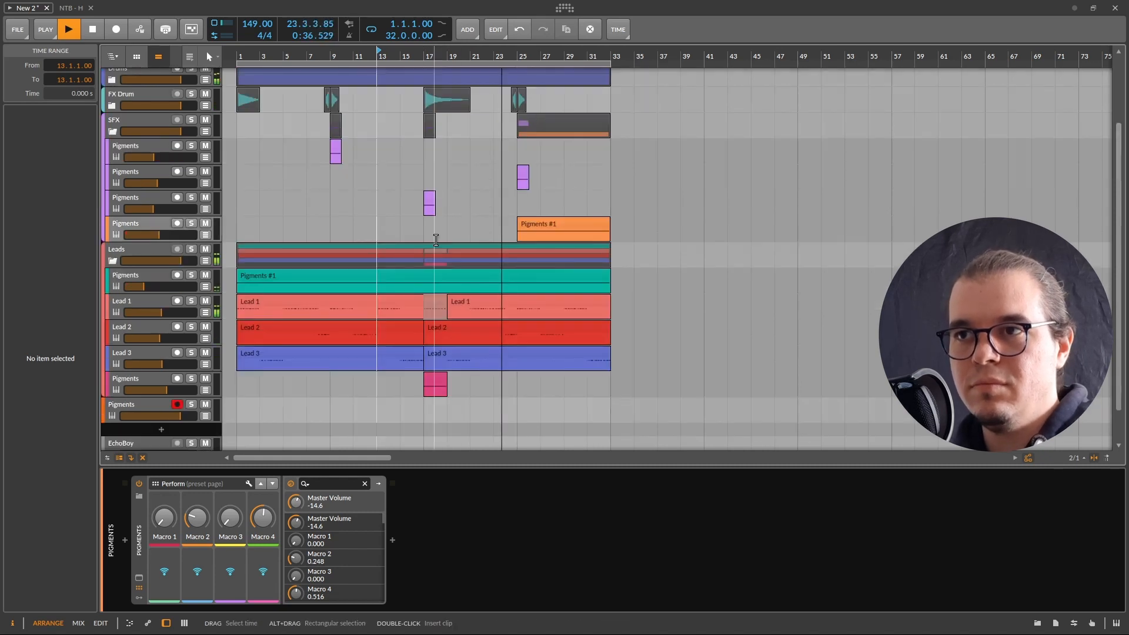
pyautogui.scroll(-1, 436, 240)
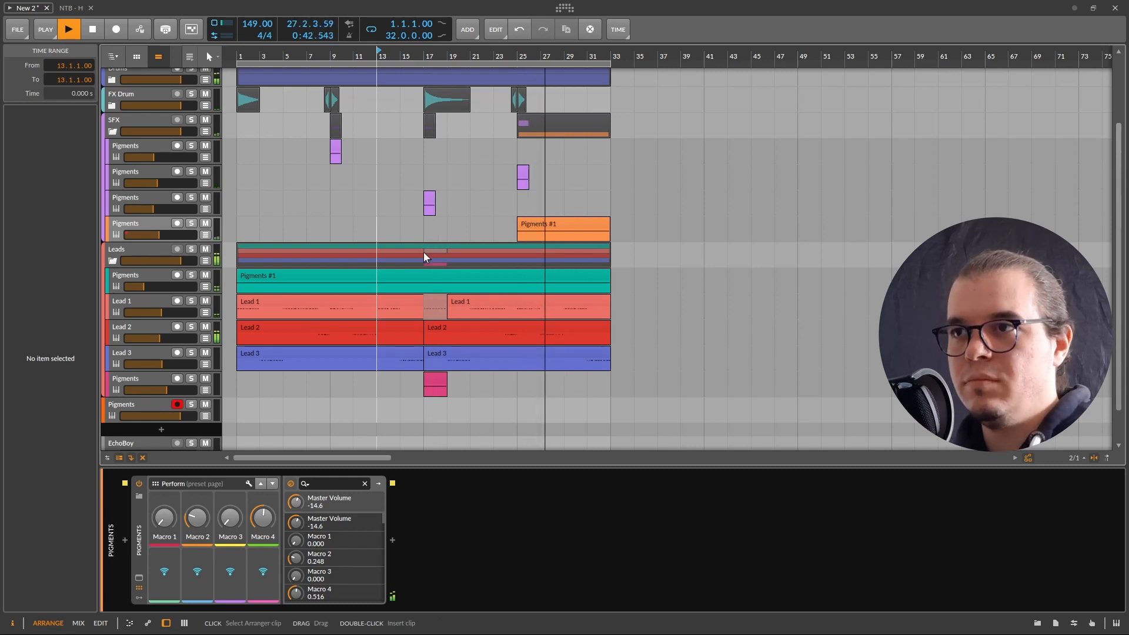
pyautogui.press('space')
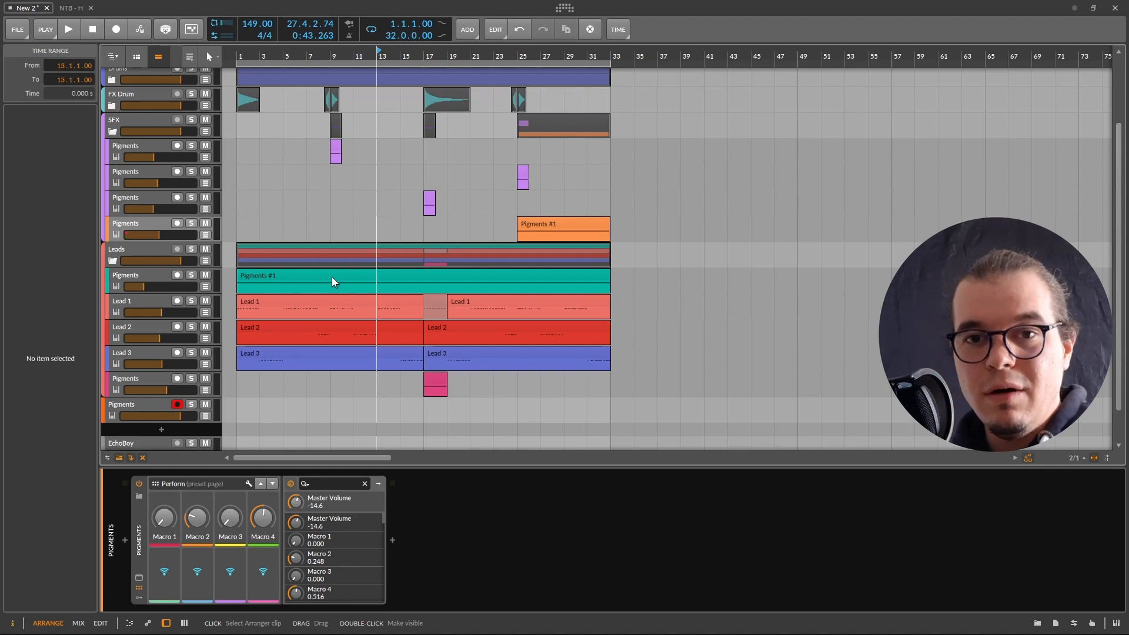
# Collapse the Leads, KB, FX Drum and SFX groups so that only the group tracks show.
pyautogui.scroll(-1, 428, 233)
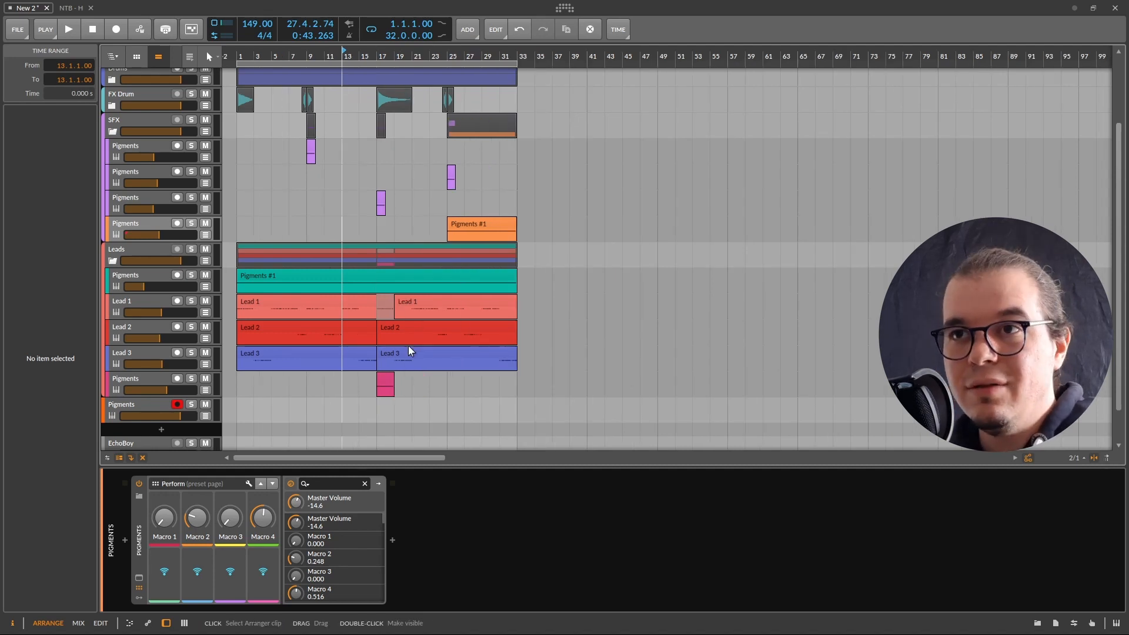
pyautogui.click(113, 261)
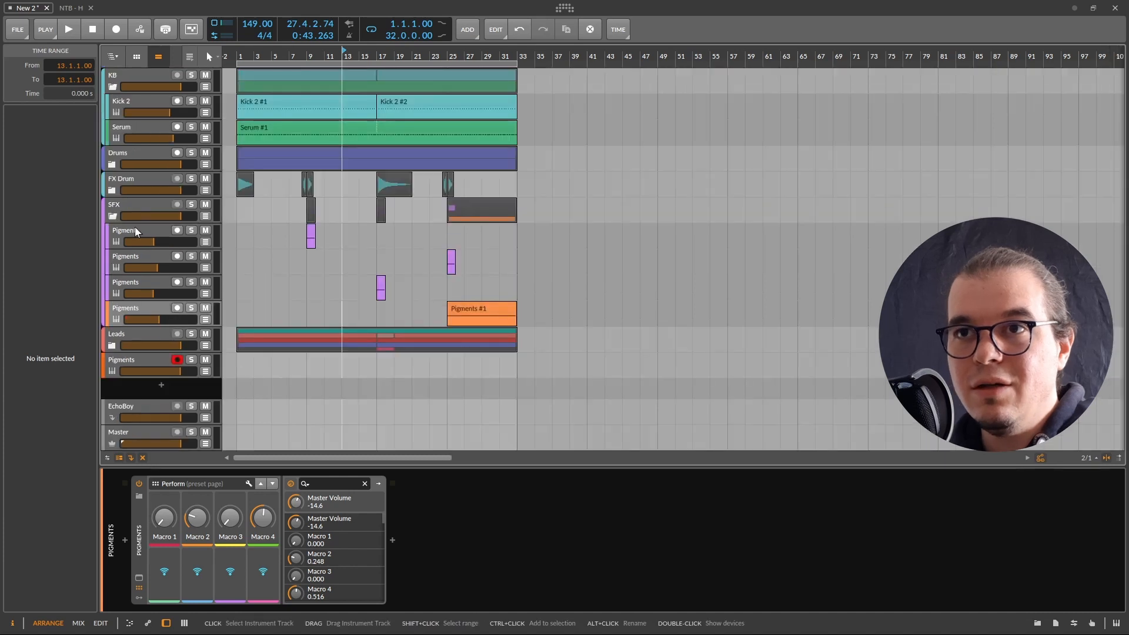
pyautogui.click(113, 190)
pyautogui.click(112, 87)
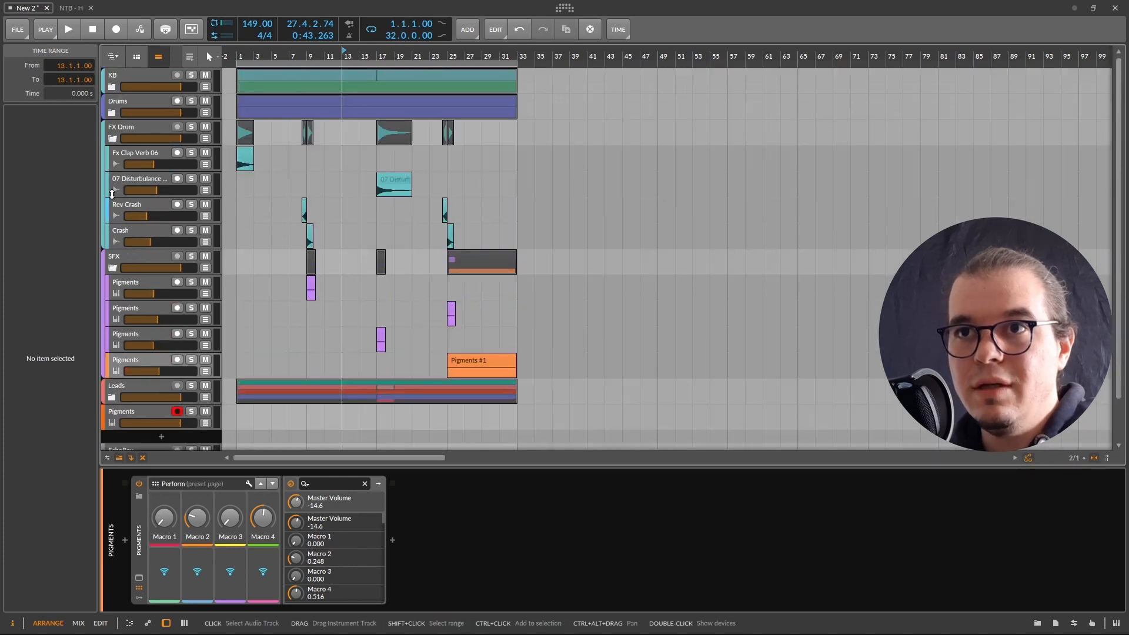
pyautogui.click(114, 140)
pyautogui.click(114, 140)
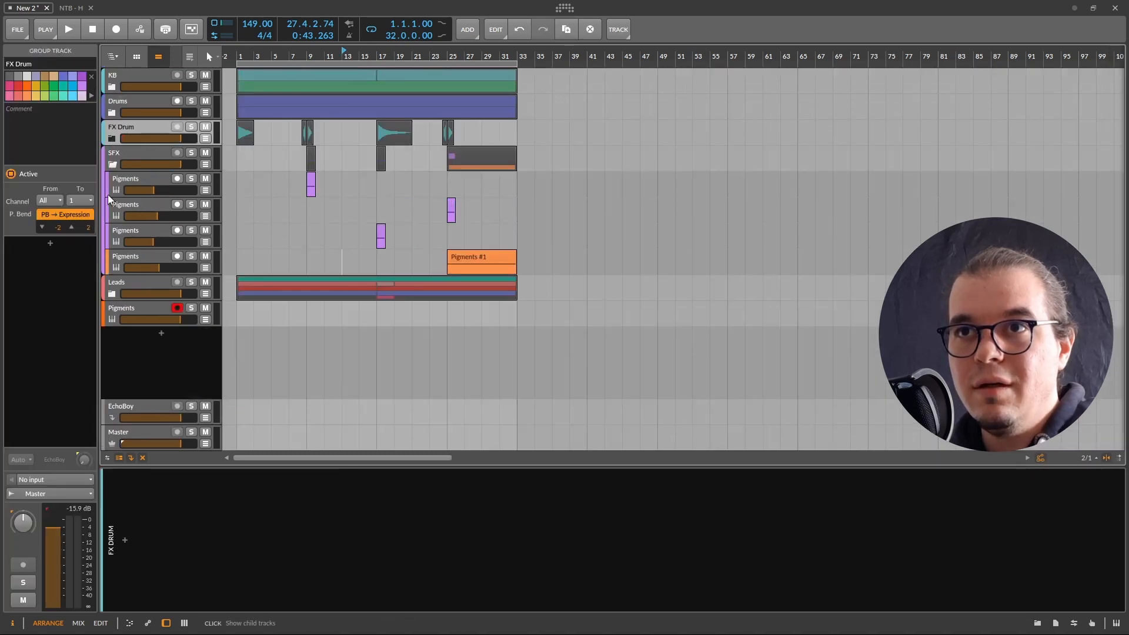
pyautogui.click(112, 164)
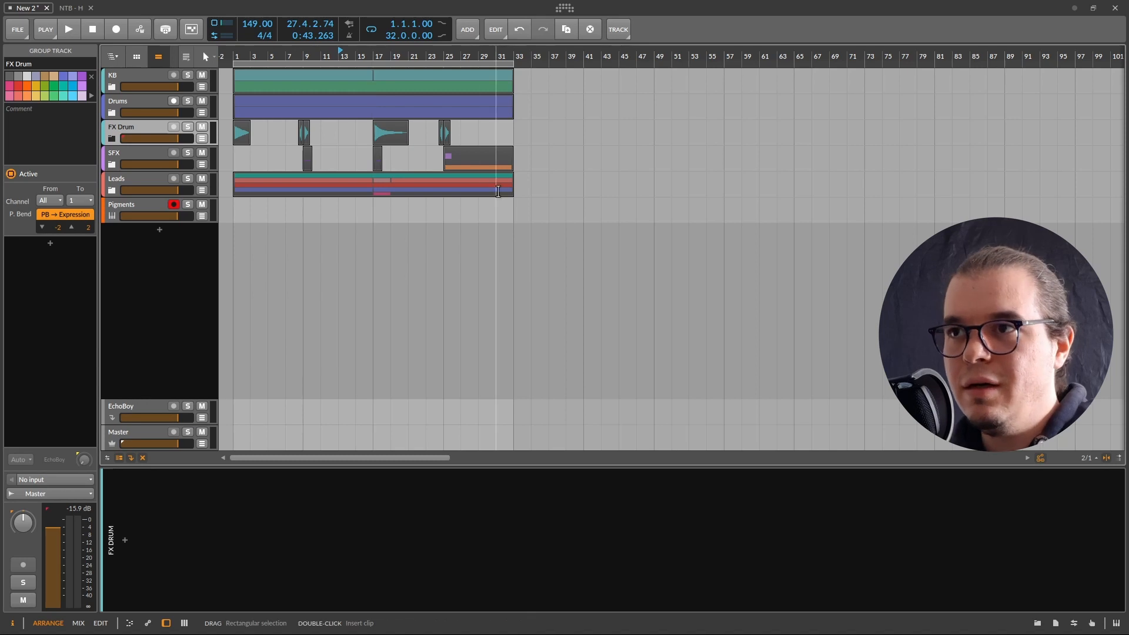
# Duplicate bars 1 to 32 of all groups directly after themselves, and move the 32-bar loop region to start at bar 17.
pyautogui.moveTo(513, 215)
pyautogui.mouseDown()
pyautogui.moveTo(321, 79)
pyautogui.moveTo(237, 78)
pyautogui.mouseUp()
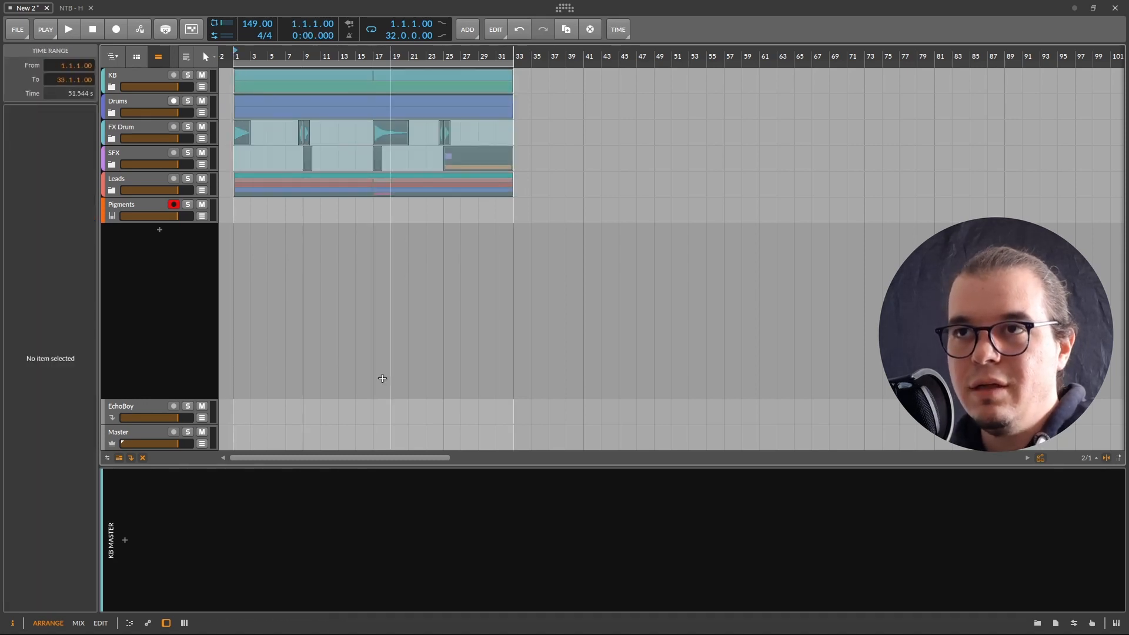
pyautogui.hotkey('ctrl', 'd')
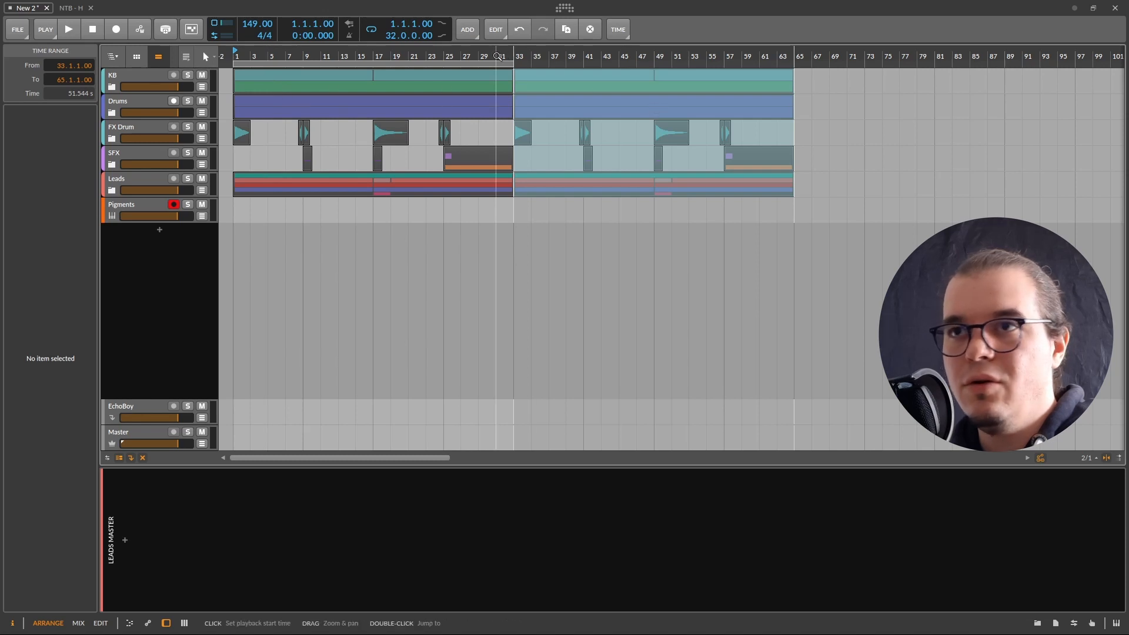
pyautogui.moveTo(482, 61); pyautogui.dragTo(641, 70)
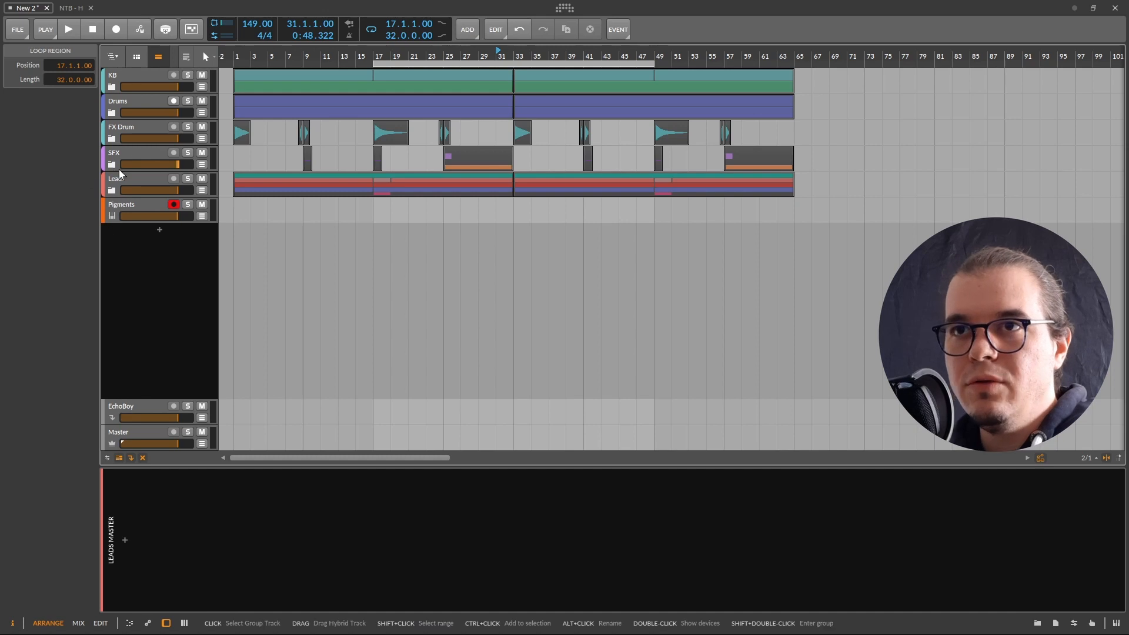
# Expand the KB group, shorten the Kick 2 clip before bar 33 to end at 32.3, and duplicate its last beat.
pyautogui.click(111, 87)
pyautogui.scroll(10, 545, 110)
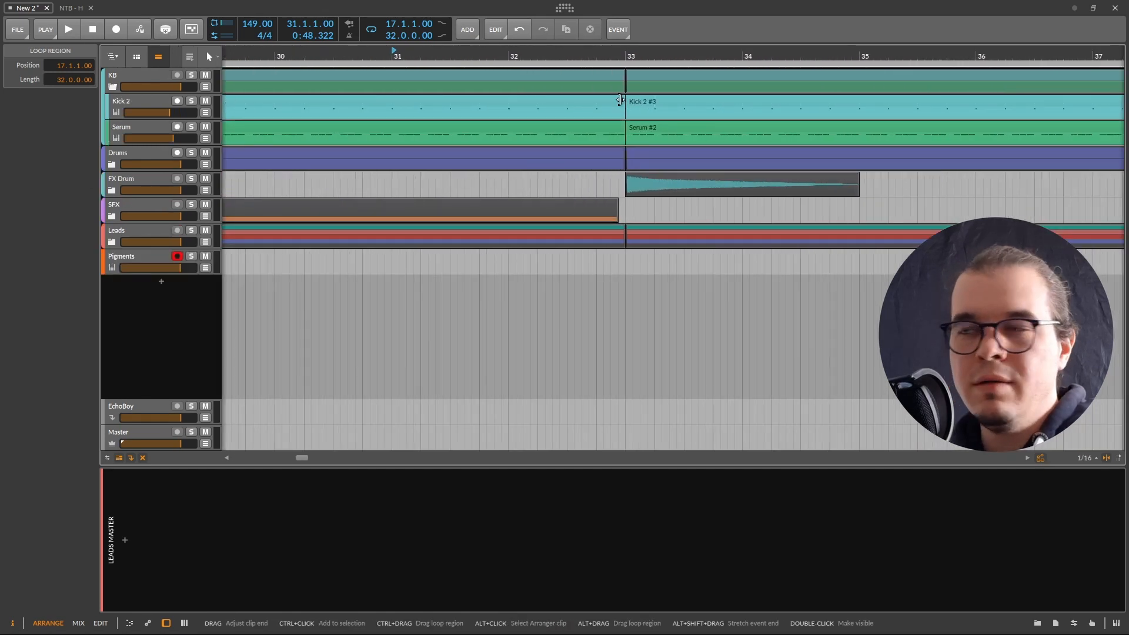
pyautogui.scroll(3, 621, 100)
pyautogui.moveTo(629, 100); pyautogui.dragTo(502, 94)
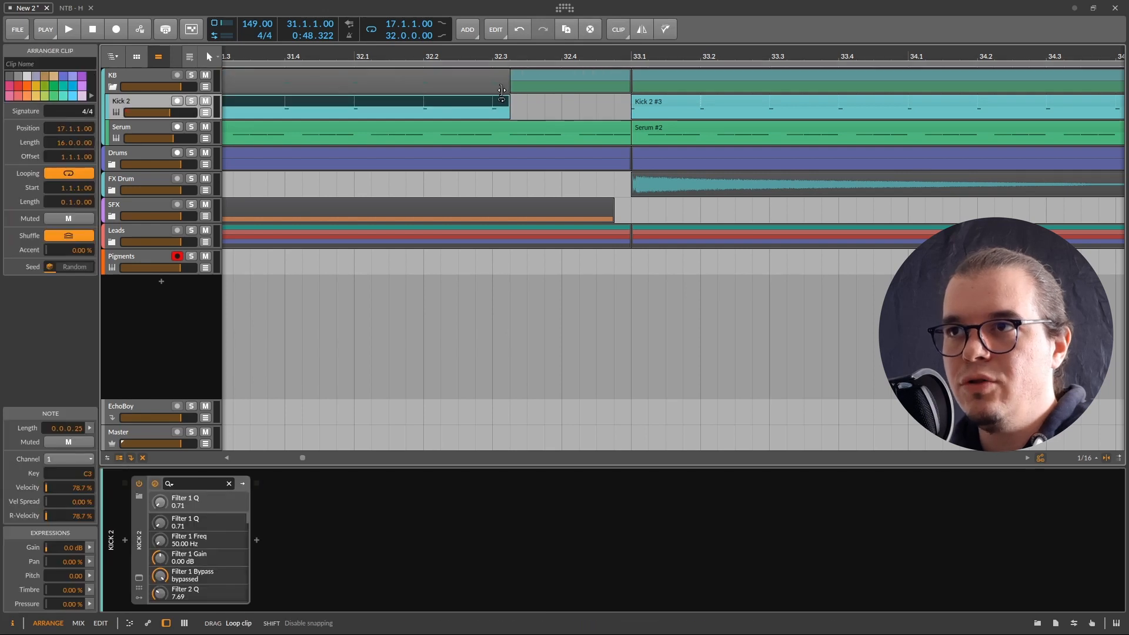
pyautogui.moveTo(424, 111); pyautogui.dragTo(492, 111)
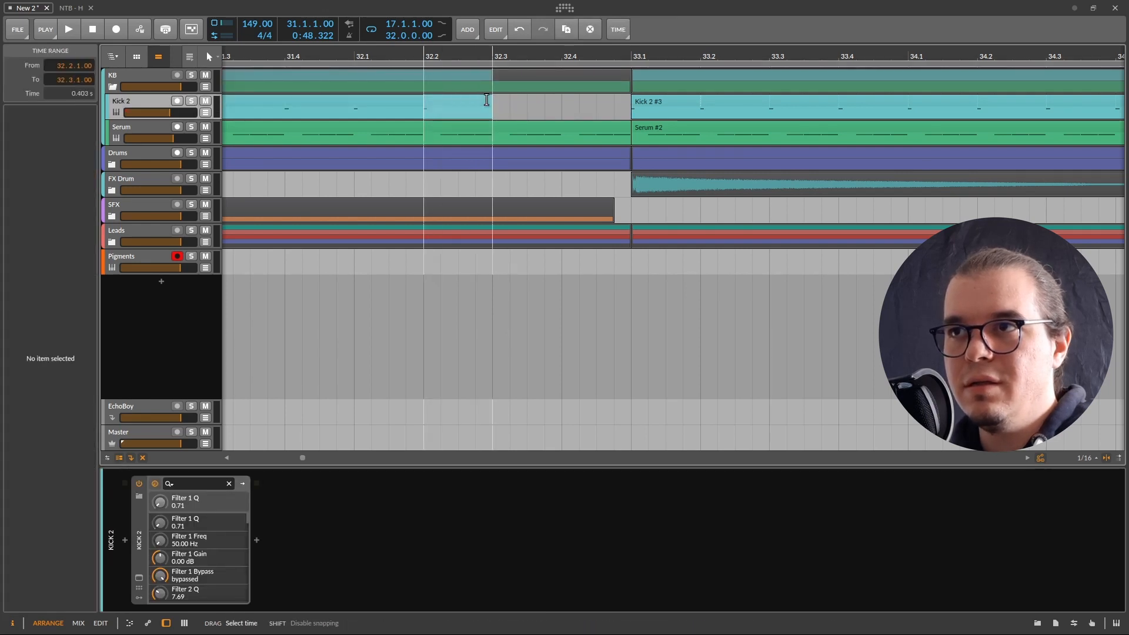
pyautogui.hotkey('ctrl', 'd')
# Shorten the Kick 2 clip at 32.3 to half a beat (0.0.2.00) and duplicate it twice.
pyautogui.click(562, 103)
pyautogui.scroll(2, 560, 103)
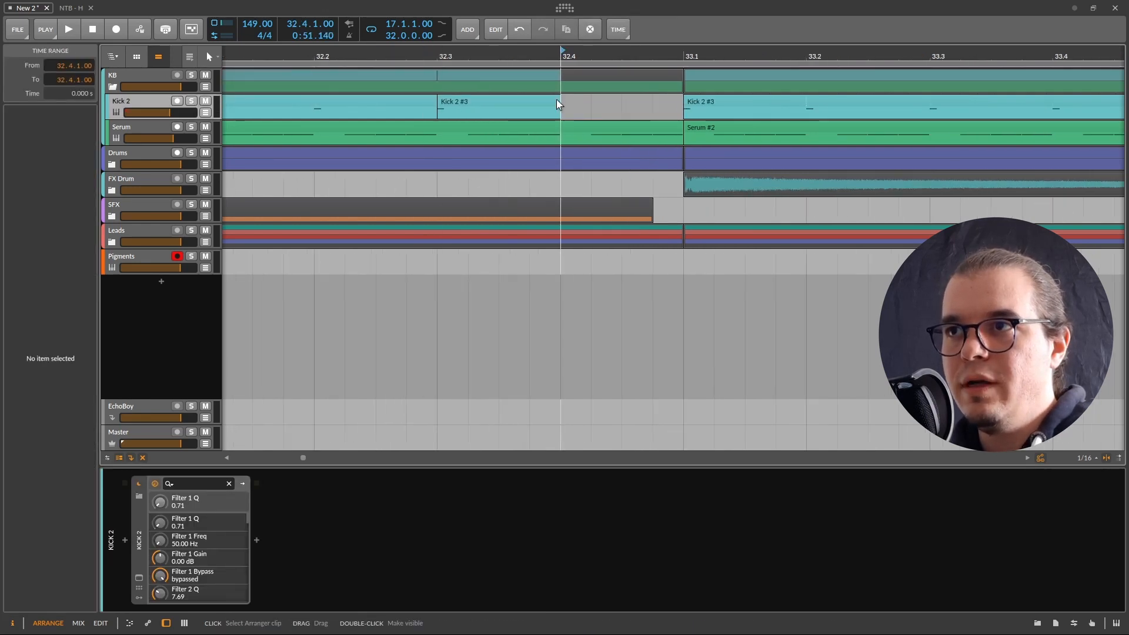
pyautogui.moveTo(558, 104); pyautogui.dragTo(499, 104)
pyautogui.hotkey('ctrl', 'd')
pyautogui.hotkey('ctrl', 'd')
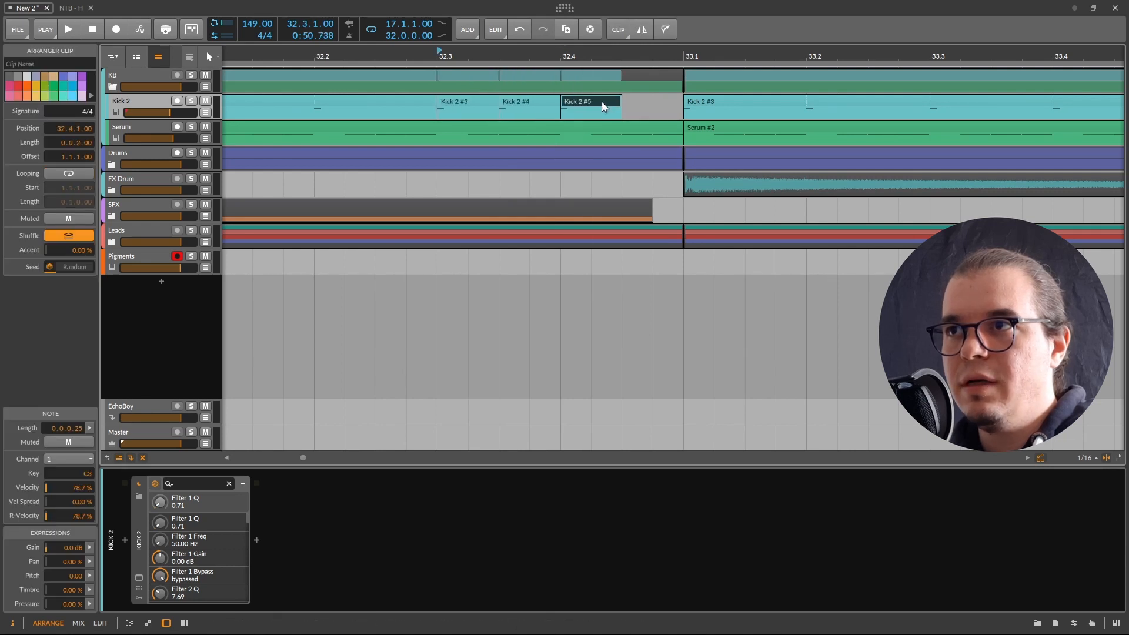
# Shorten the Kick 2 clip at 32.4 to a sixteenth (0.0.1.00) and duplicate it three times up to bar 33.
pyautogui.moveTo(620, 105); pyautogui.dragTo(590, 104)
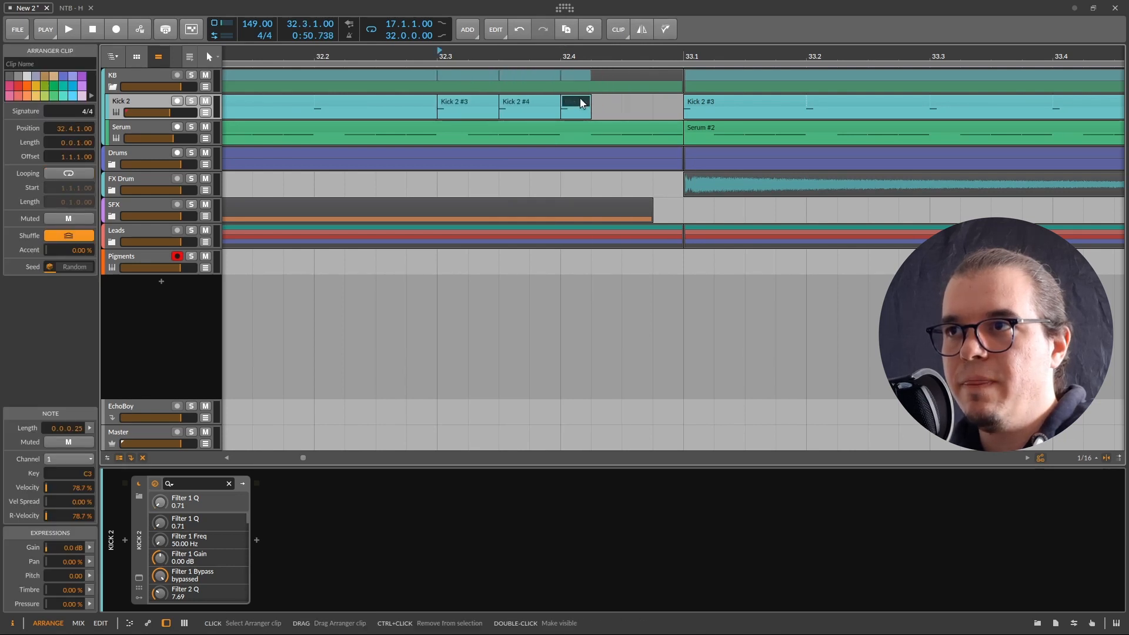
pyautogui.hotkey('ctrl', 'd')
pyautogui.hotkey('ctrl', 'd')
pyautogui.hotkey('ctrl', 'd')
# Audition the accelerating kick fill into bar 33, starting playback from bar 32, from 31.3 and from bar 31.
pyautogui.scroll(-4, 513, 118)
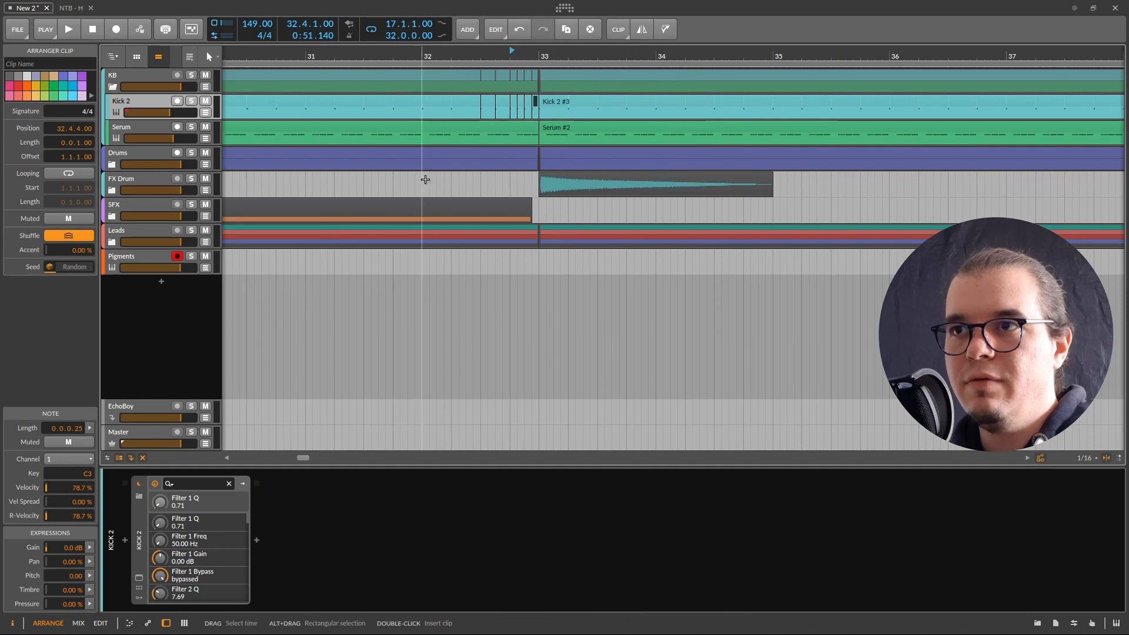
pyautogui.click(425, 179)
pyautogui.press('space')
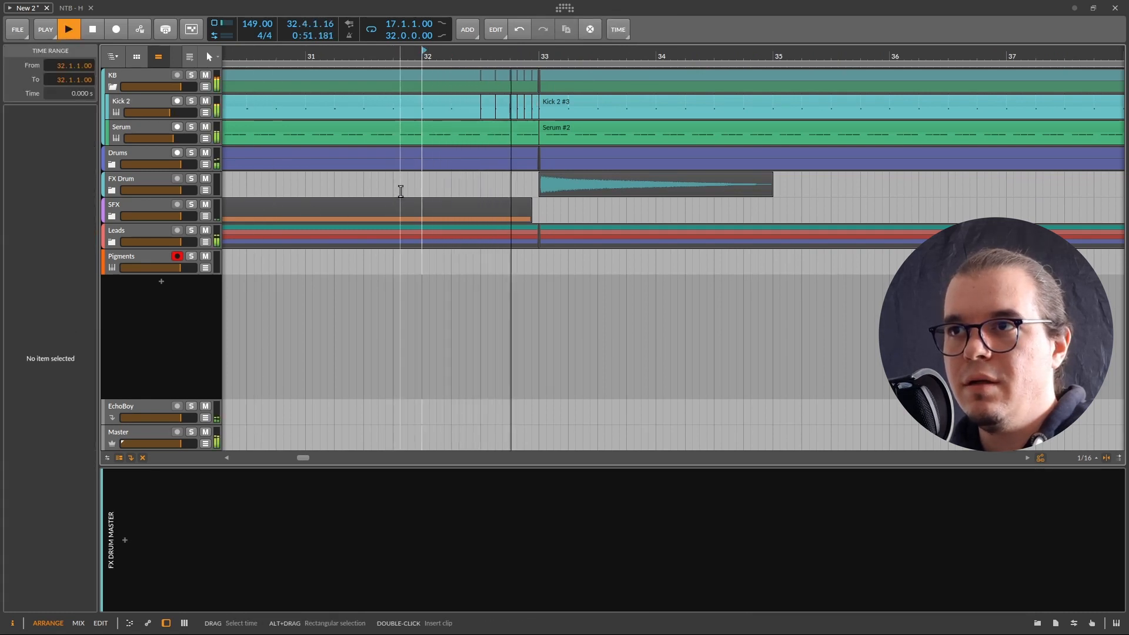
pyautogui.click(367, 186)
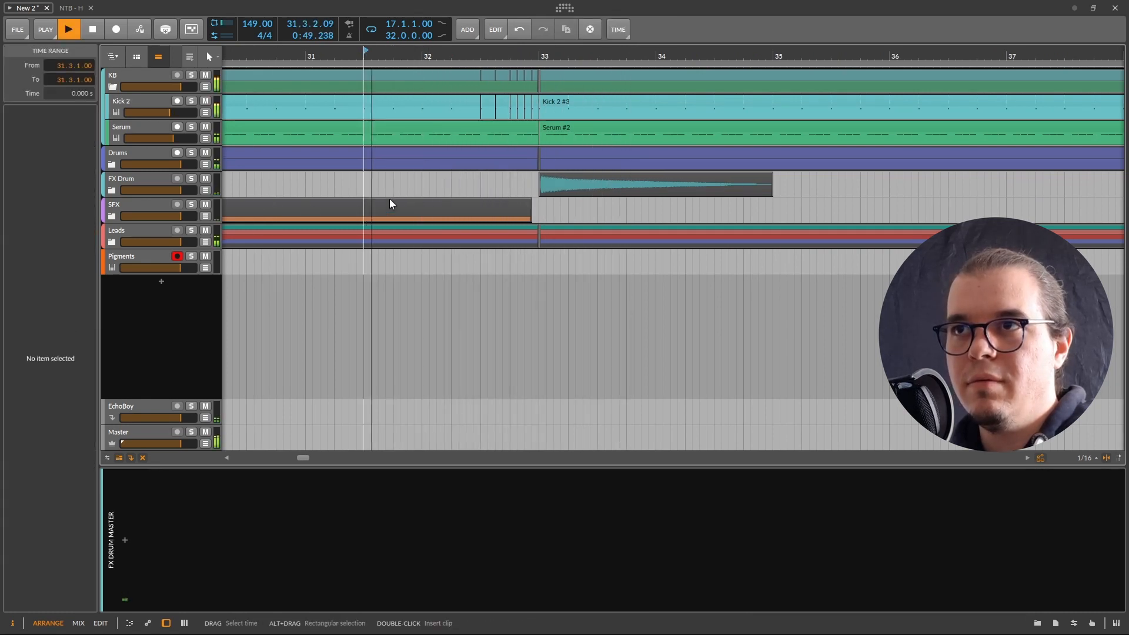
pyautogui.press('space')
pyautogui.click(309, 192)
pyautogui.press('space')
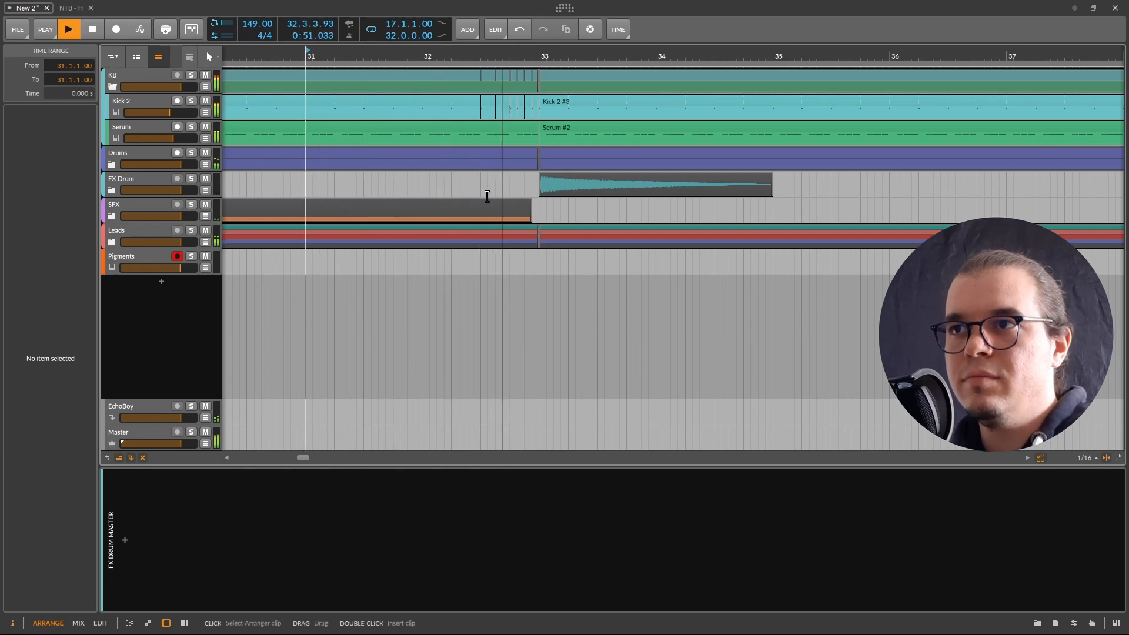
pyautogui.press('space')
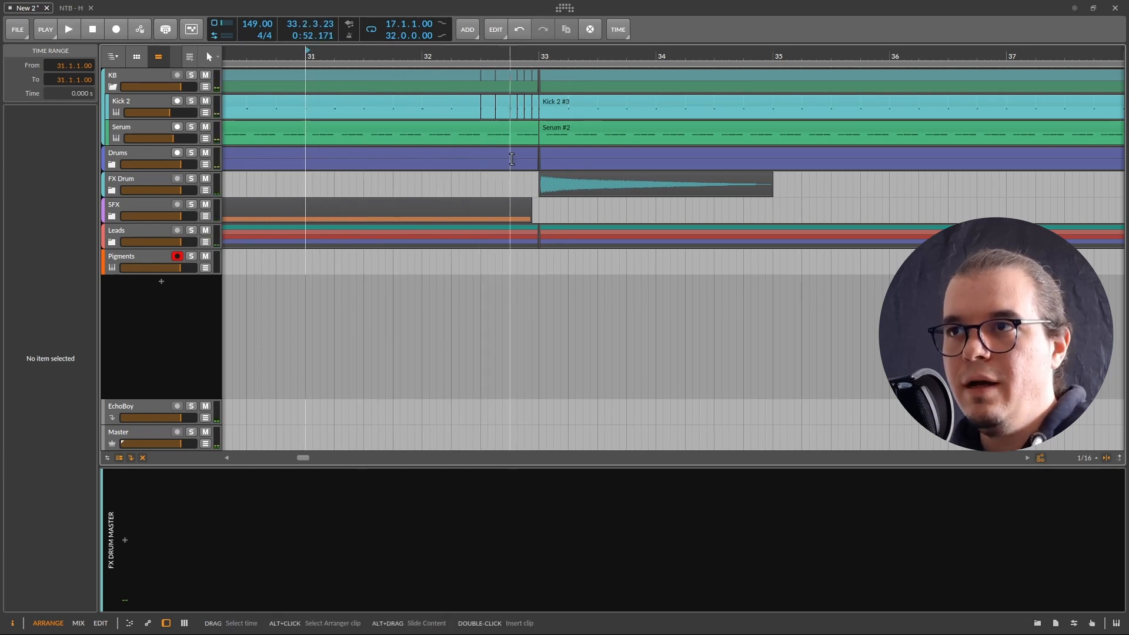
# Split the Drums group's clips from 32.3 to 33.1 and mute that section on both Pigments drum tracks.
pyautogui.click(538, 157)
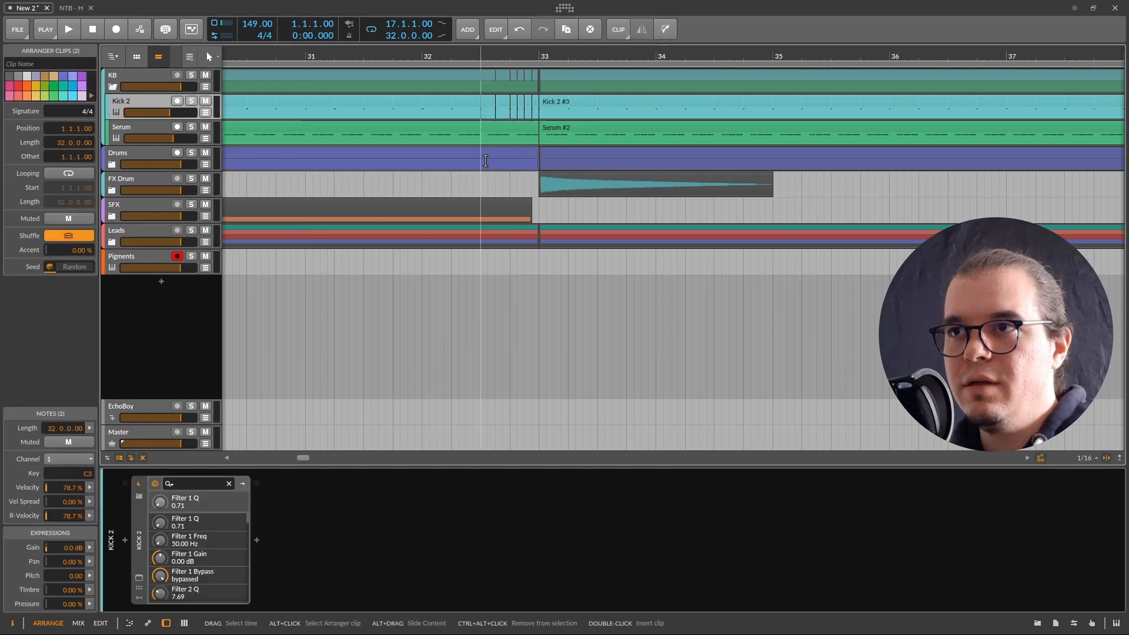
pyautogui.moveTo(485, 161); pyautogui.dragTo(537, 158)
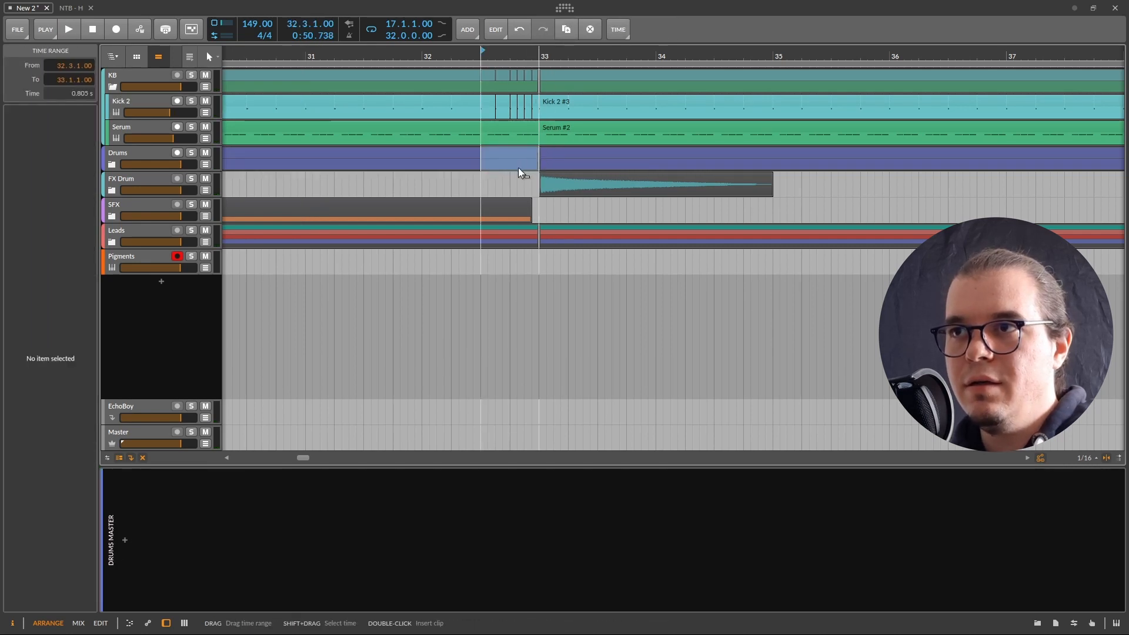
pyautogui.hotkey('ctrl', 'e')
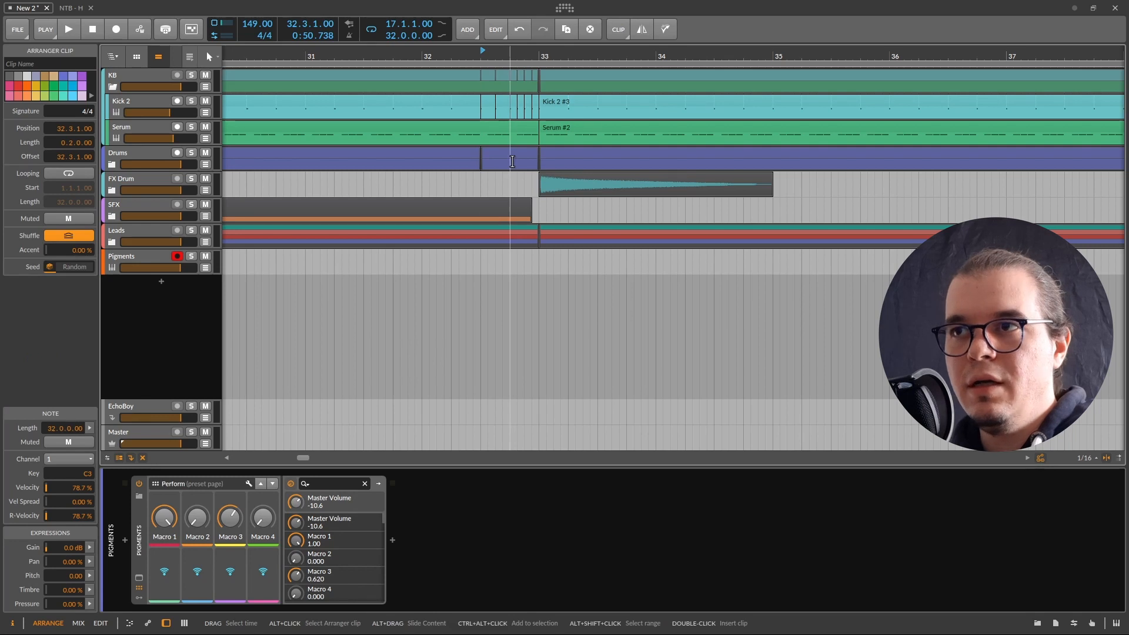
pyautogui.click(112, 164)
pyautogui.click(503, 178)
pyautogui.keyDown('shift'); pyautogui.click(507, 204); pyautogui.keyUp('shift')
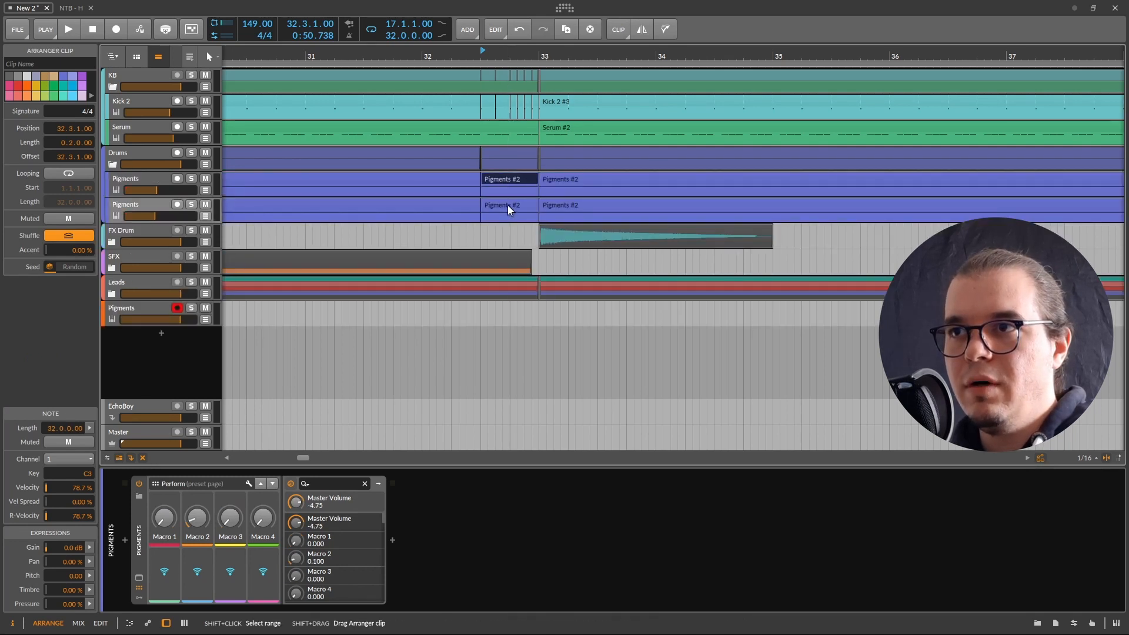
pyautogui.press('0')
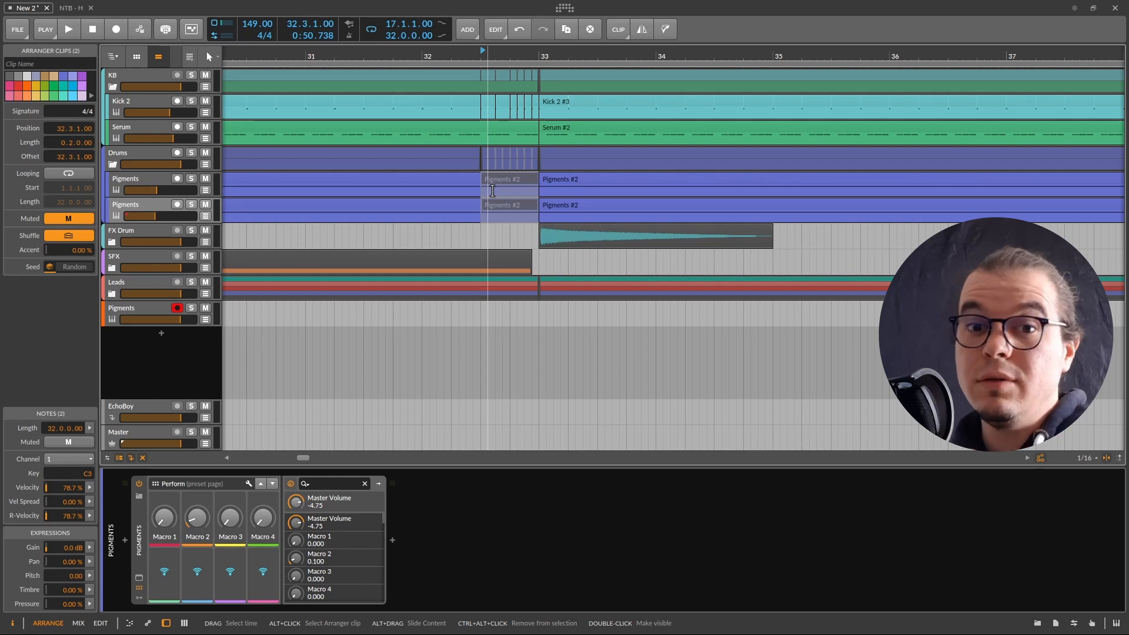
# Expand the FX Drum group and copy the Rev Crash clip at 24.3 to 32.2 on the same track.
pyautogui.scroll(-3, 625, 235)
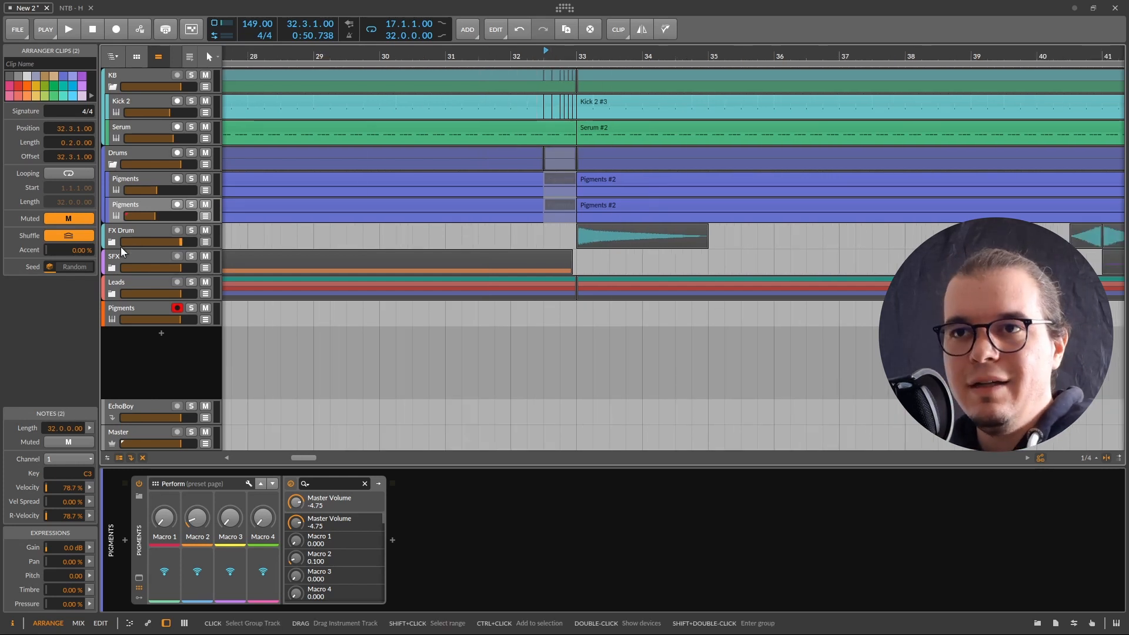
pyautogui.click(112, 246)
pyautogui.click(113, 242)
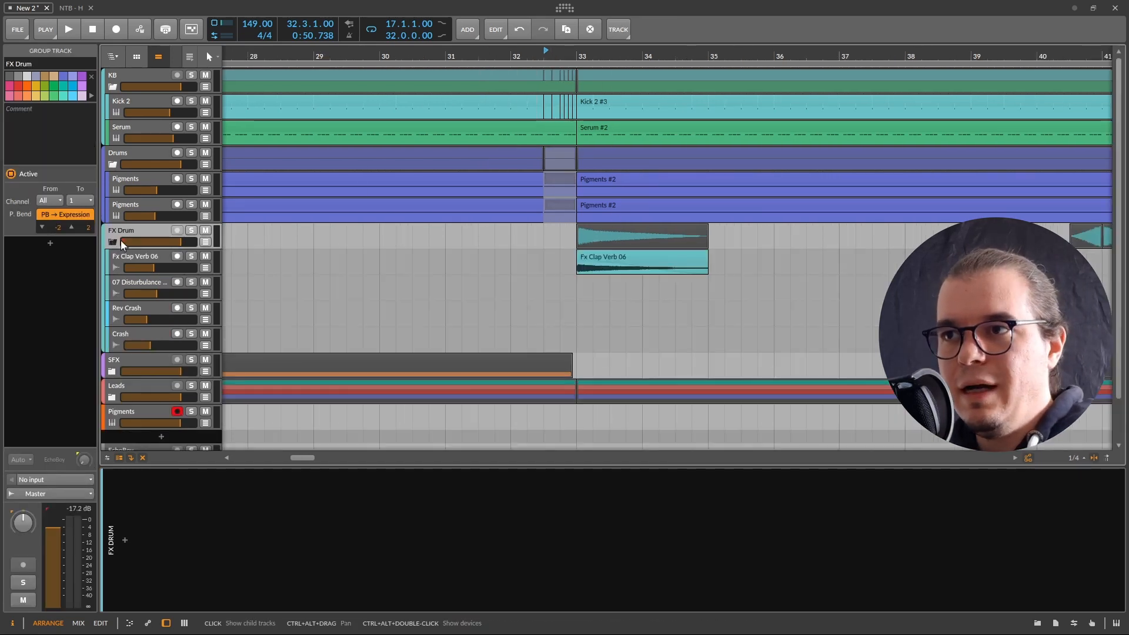
pyautogui.scroll(-2, 581, 260)
pyautogui.scroll(-3, 583, 260)
pyautogui.click(363, 266)
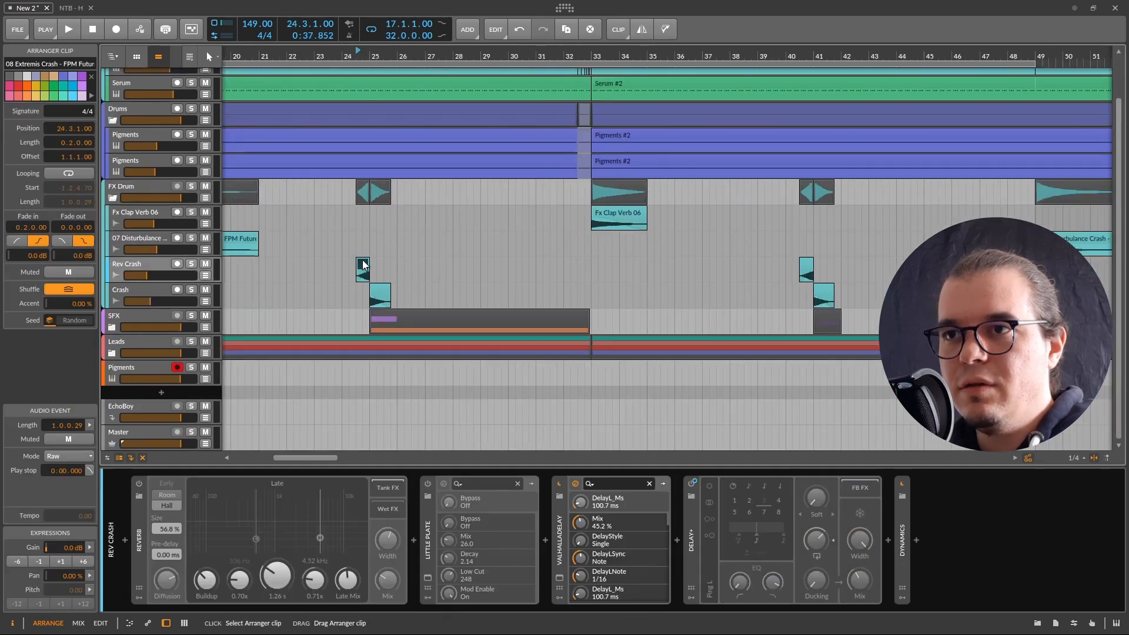
pyautogui.scroll(5, 575, 261)
pyautogui.click(550, 263)
pyautogui.hotkey('ctrl', 'v')
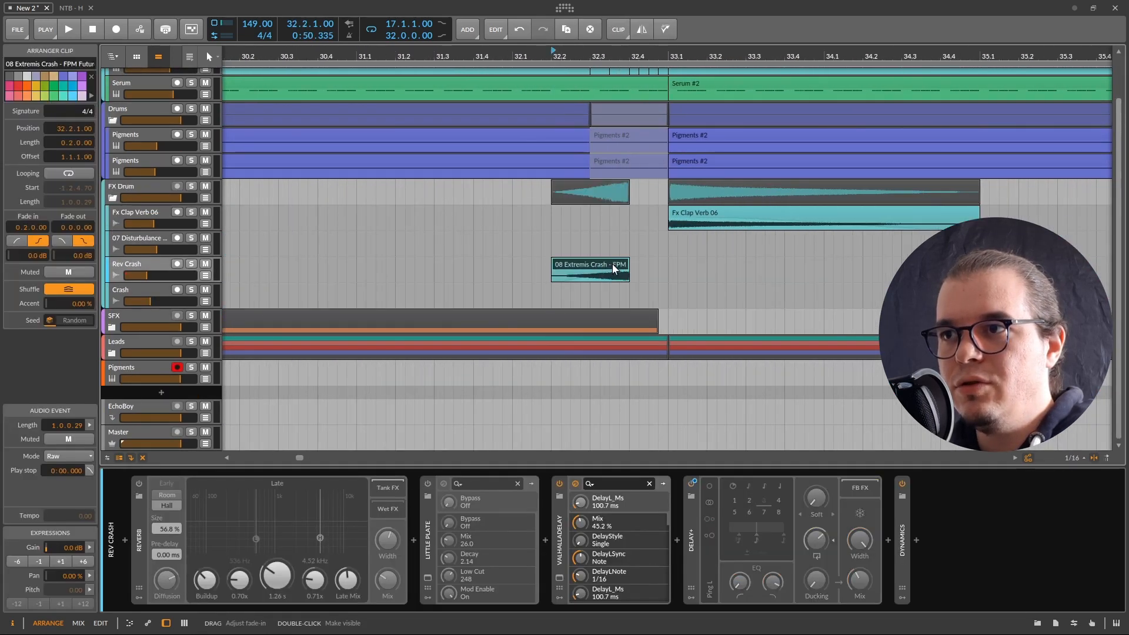
# Move the copied Rev Crash clip one beat earlier to start at 32.1.
pyautogui.scroll(2, 613, 265)
pyautogui.moveTo(590, 268); pyautogui.dragTo(521, 274)
pyautogui.scroll(-4, 526, 264)
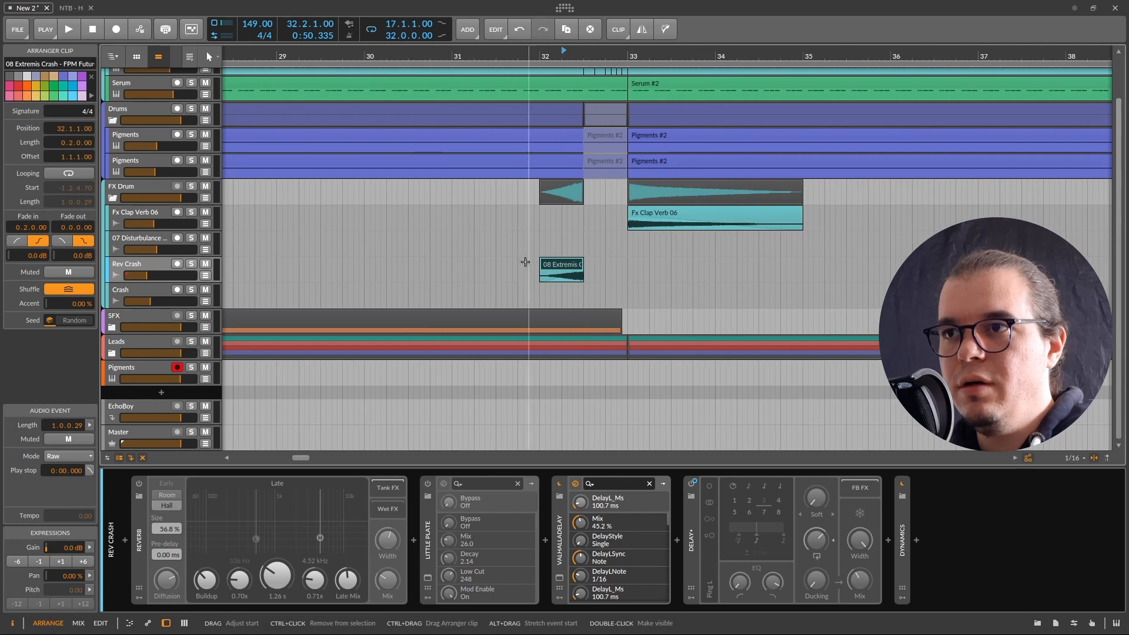
# Audition the transition with the reverse crash from bar 32 into the section after bar 33.
pyautogui.click(528, 261)
pyautogui.click(543, 263)
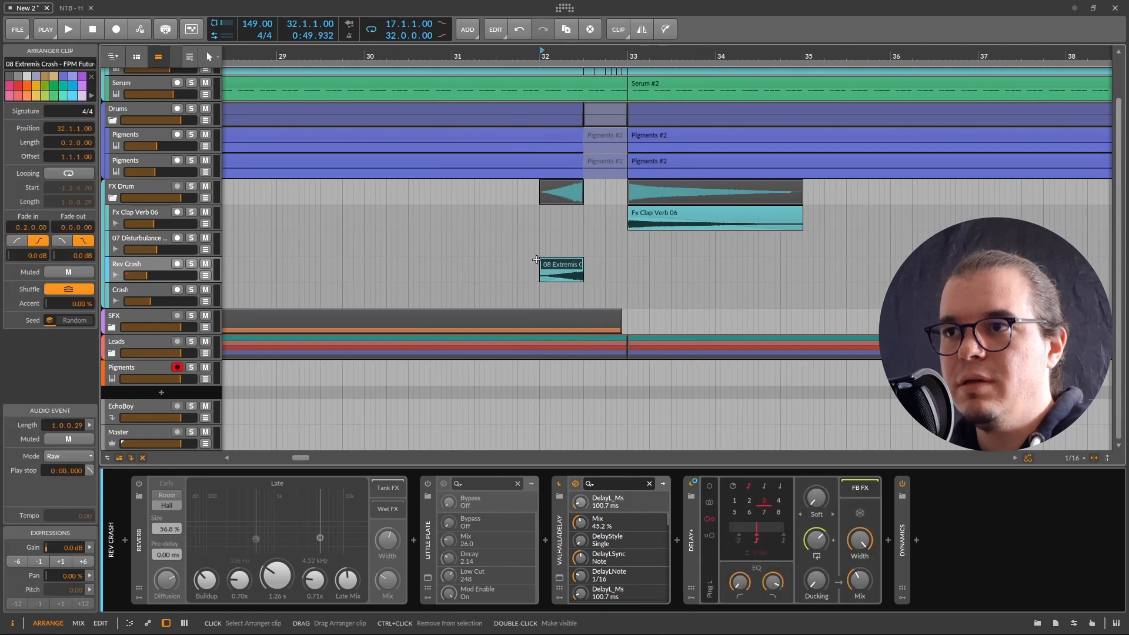
pyautogui.click(538, 262)
pyautogui.press('space')
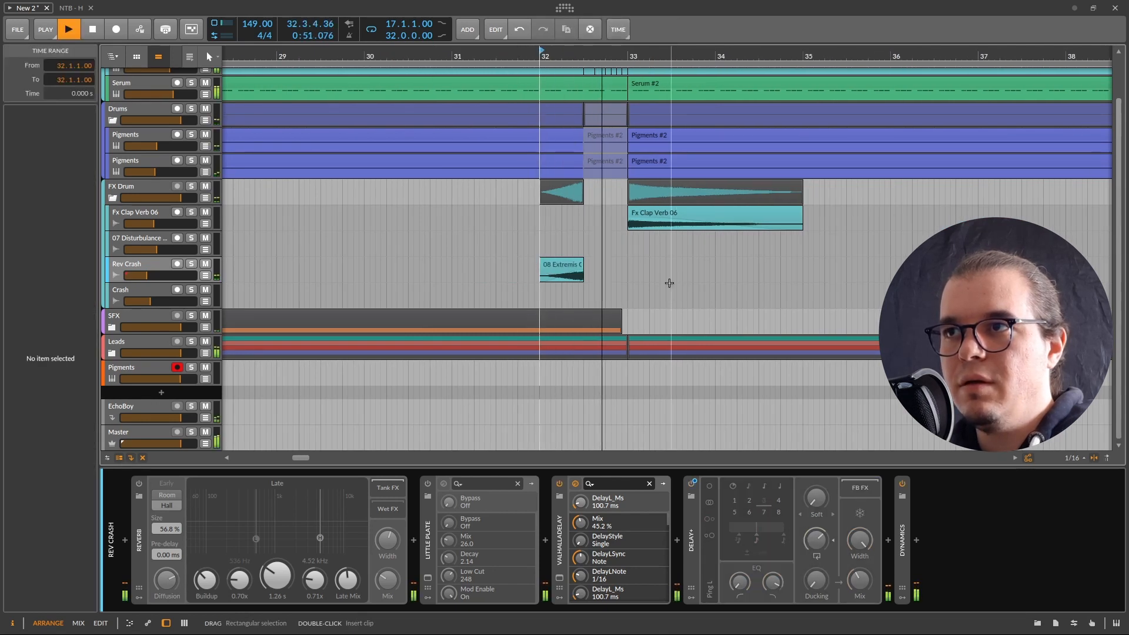
pyautogui.scroll(-4, 407, 265)
pyautogui.scroll(2, 470, 250)
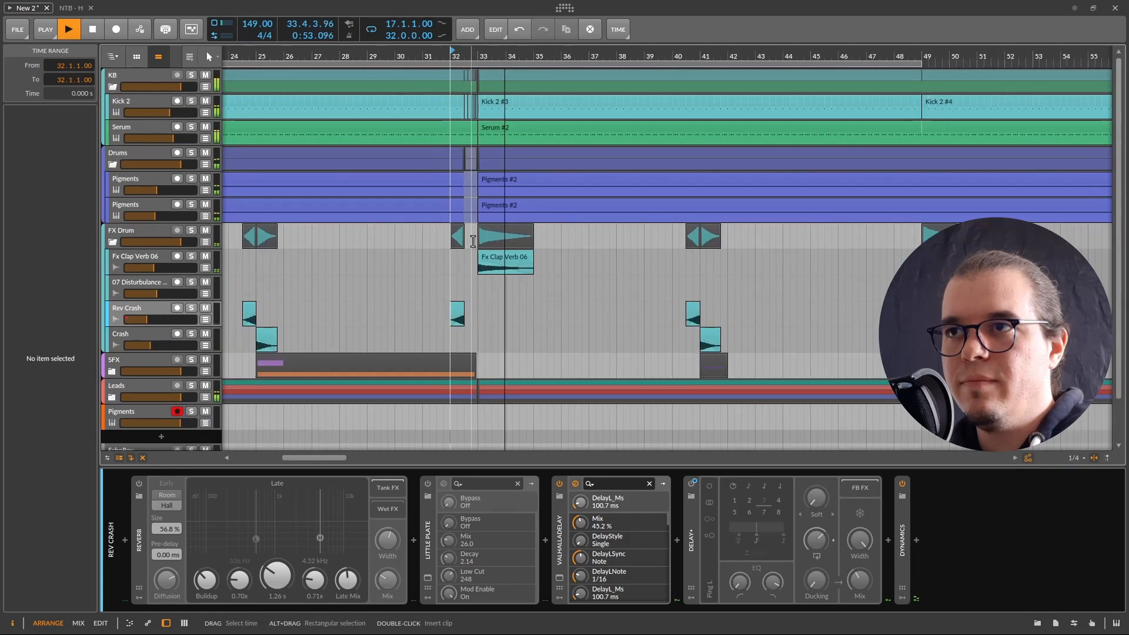
pyautogui.scroll(-8, 508, 301)
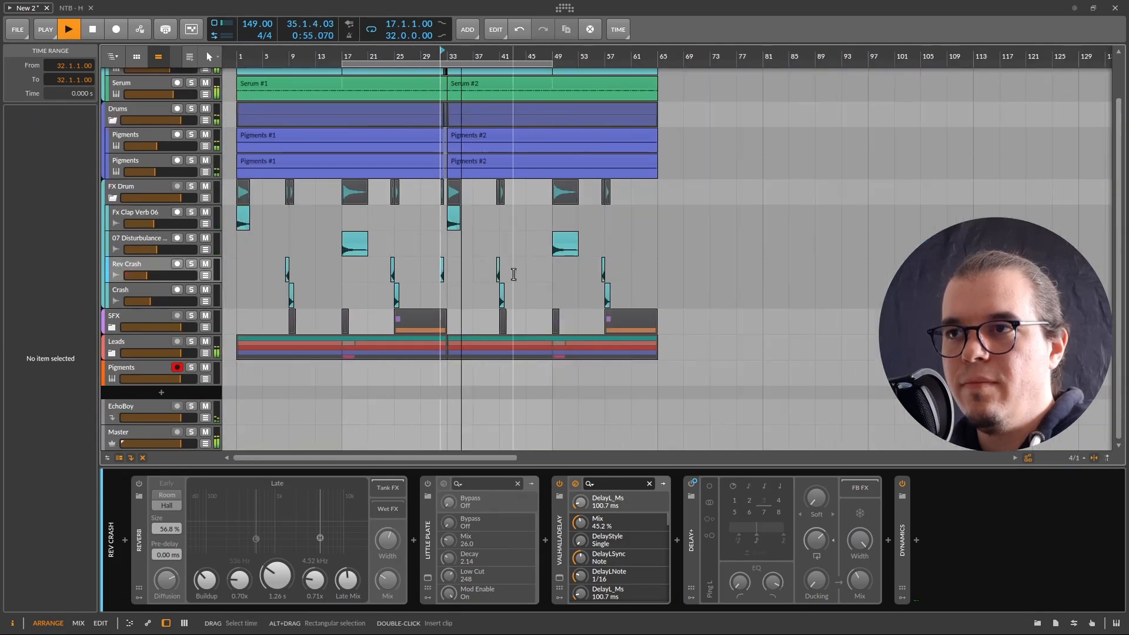
pyautogui.press('space')
# Expand the Leads group to show its individual lead tracks.
pyautogui.click(113, 355)
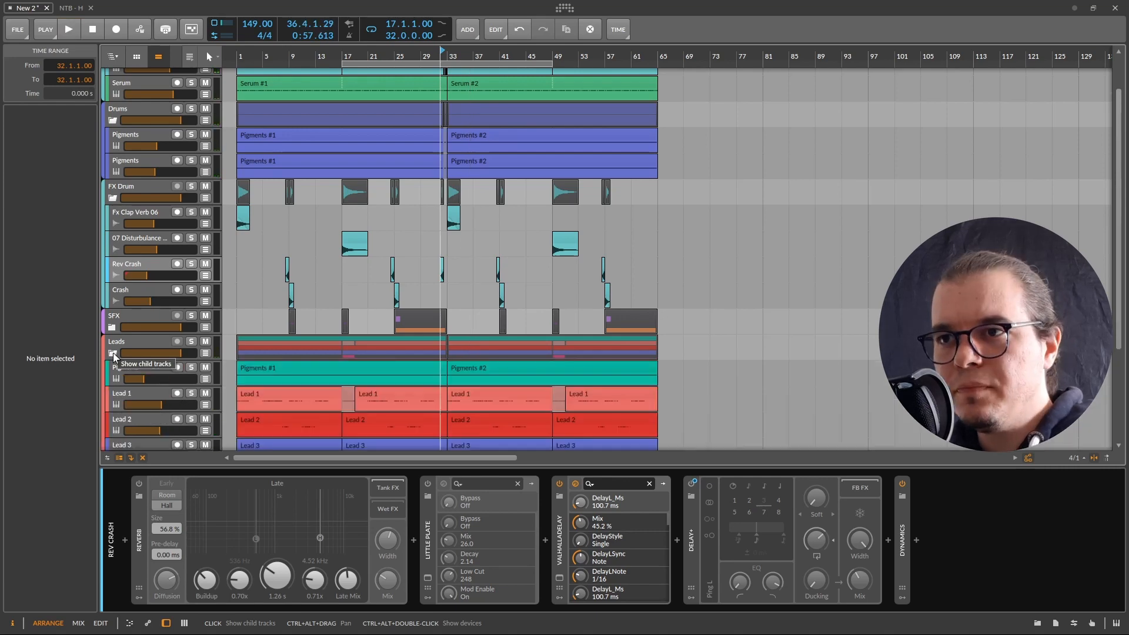
pyautogui.scroll(-2, 369, 327)
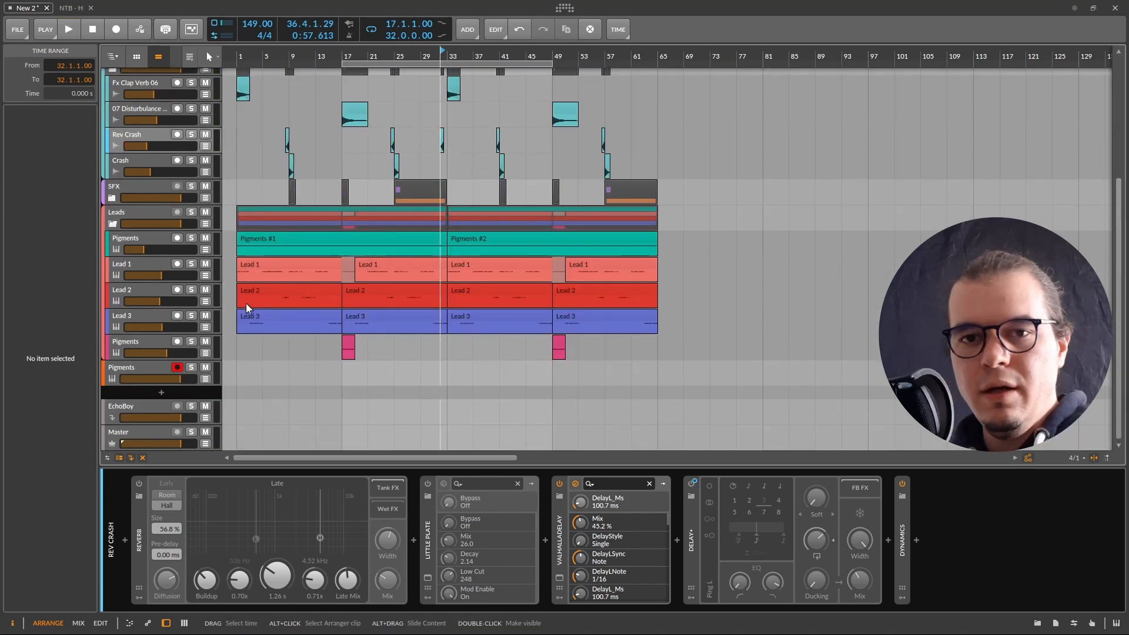
pyautogui.scroll(2, 246, 302)
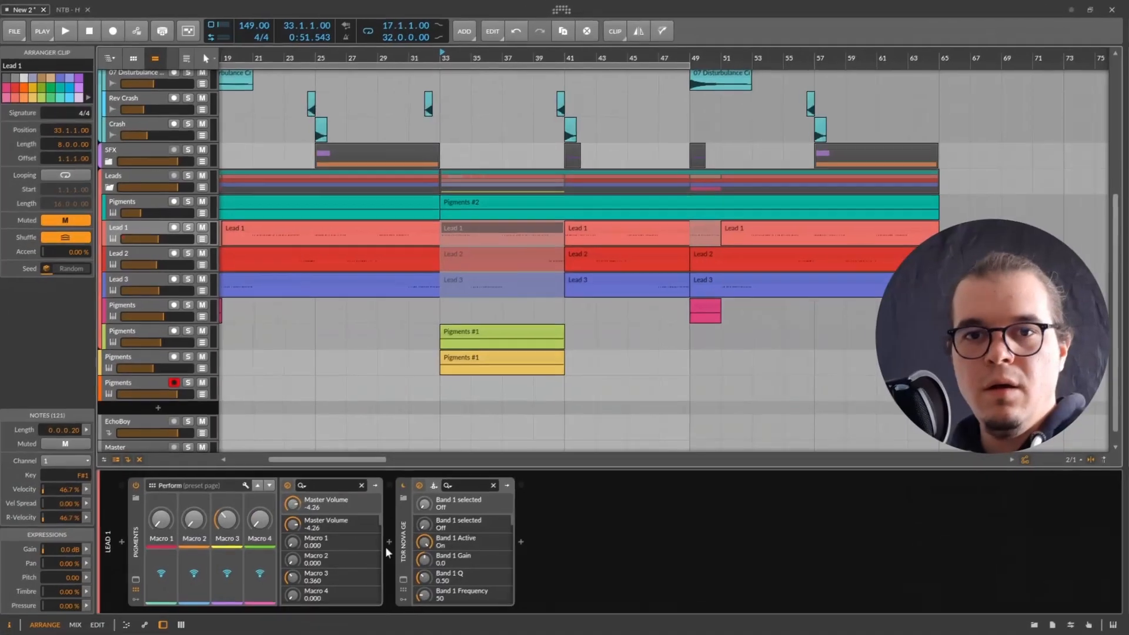
# Inspect the preset on the green Pigments track in the plug-in window and close it.
pyautogui.click(132, 333)
pyautogui.click(145, 583)
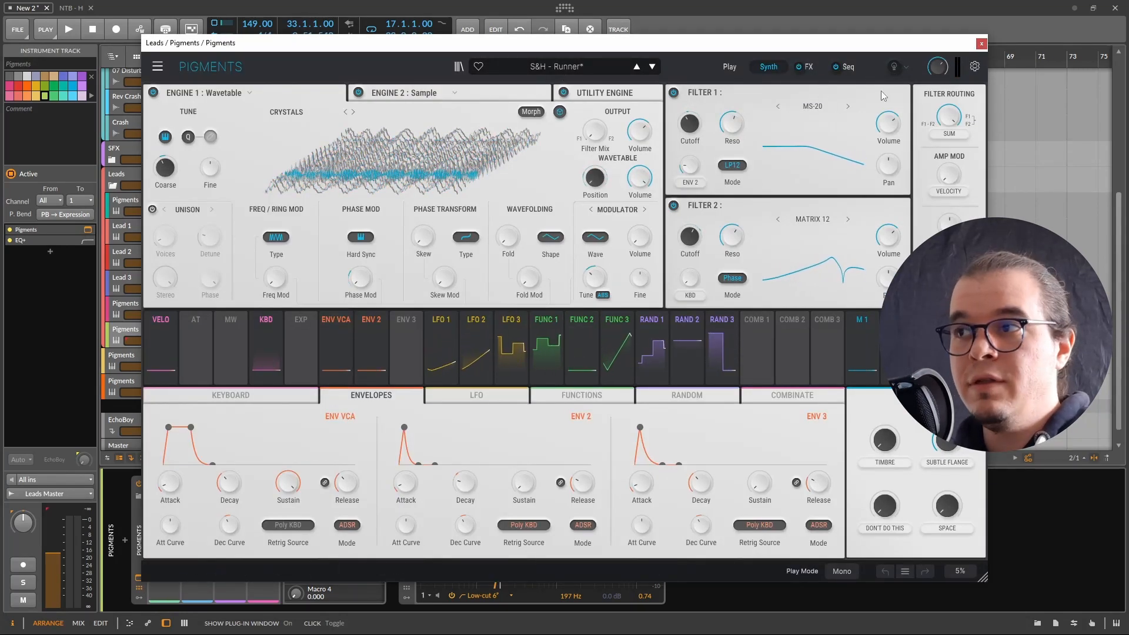
pyautogui.click(981, 43)
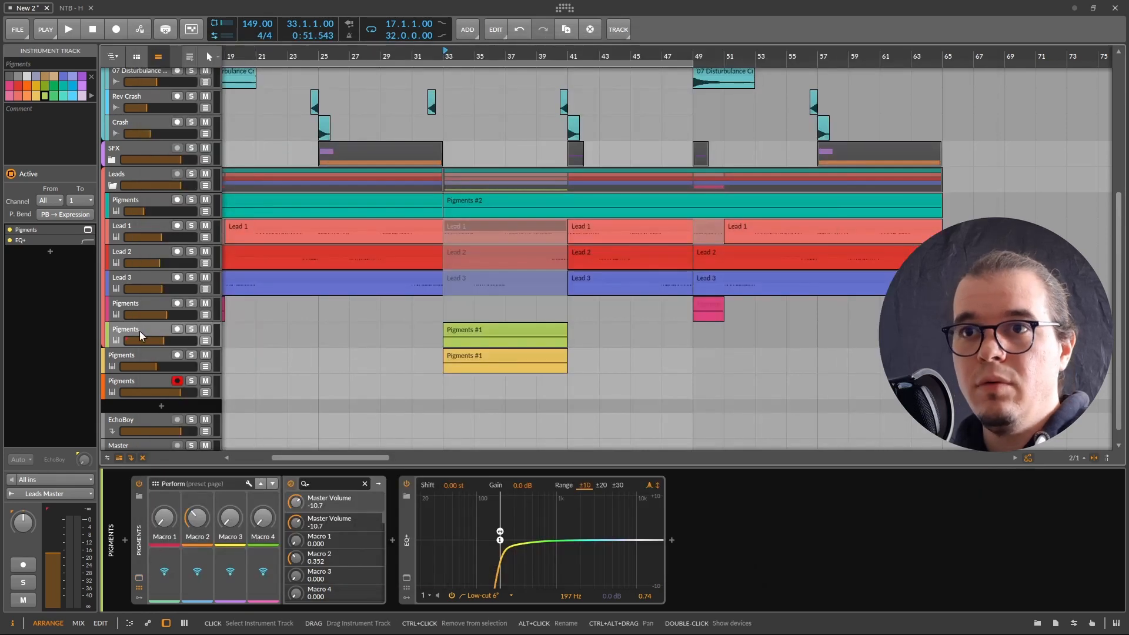
# Solo the green Pigments track and audition its clip from bar 33 twice.
pyautogui.click(191, 329)
pyautogui.click(504, 331)
pyautogui.press('space')
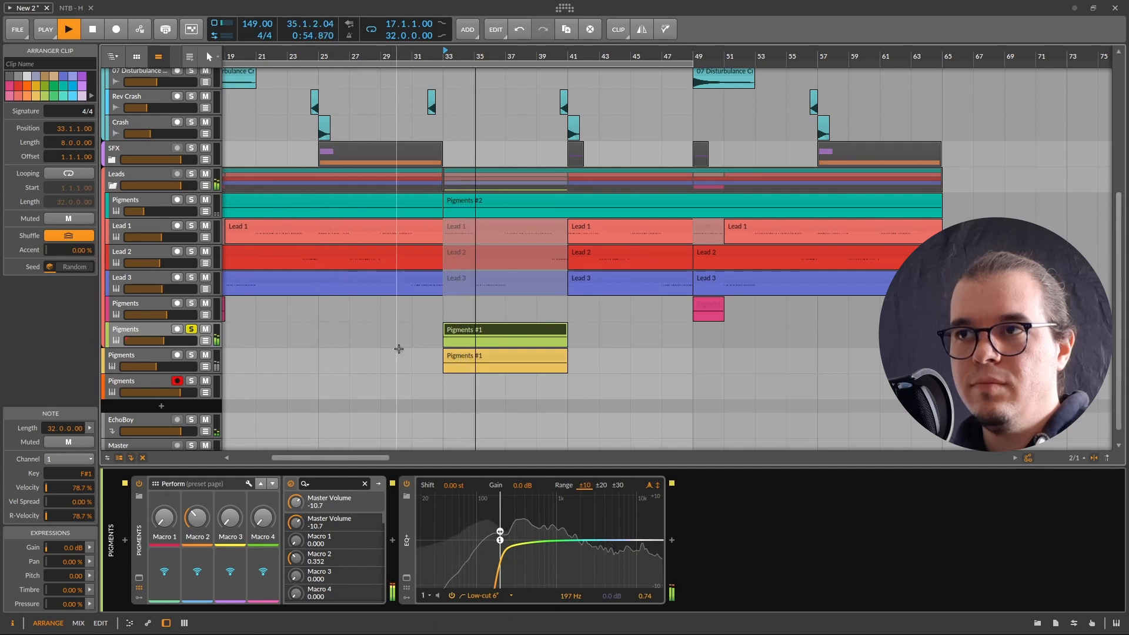
pyautogui.press('space')
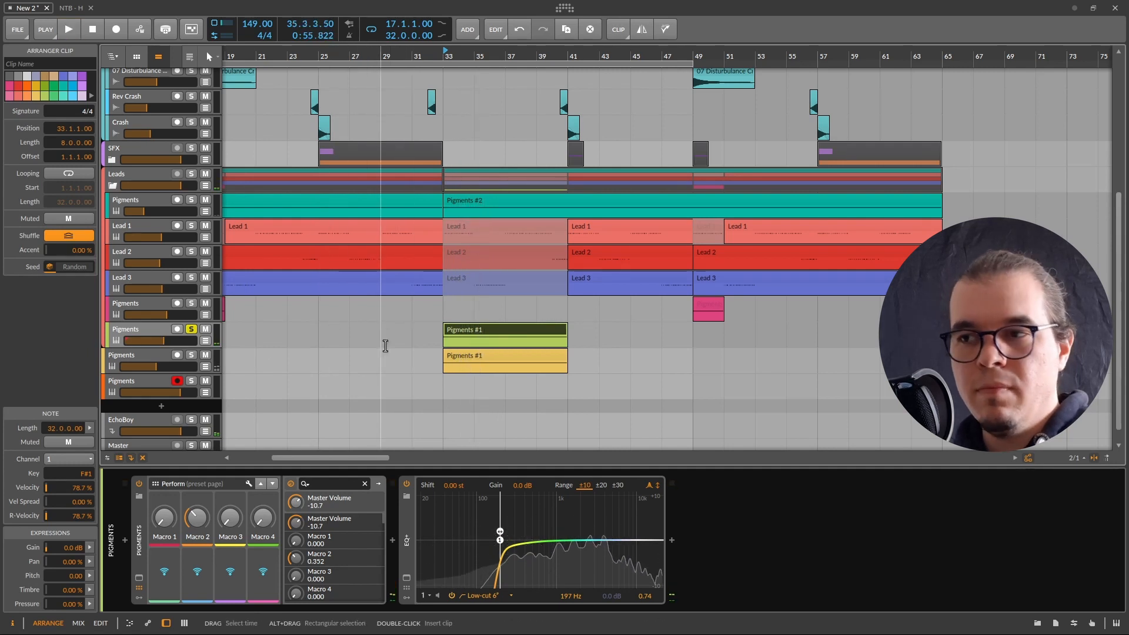
pyautogui.press('space')
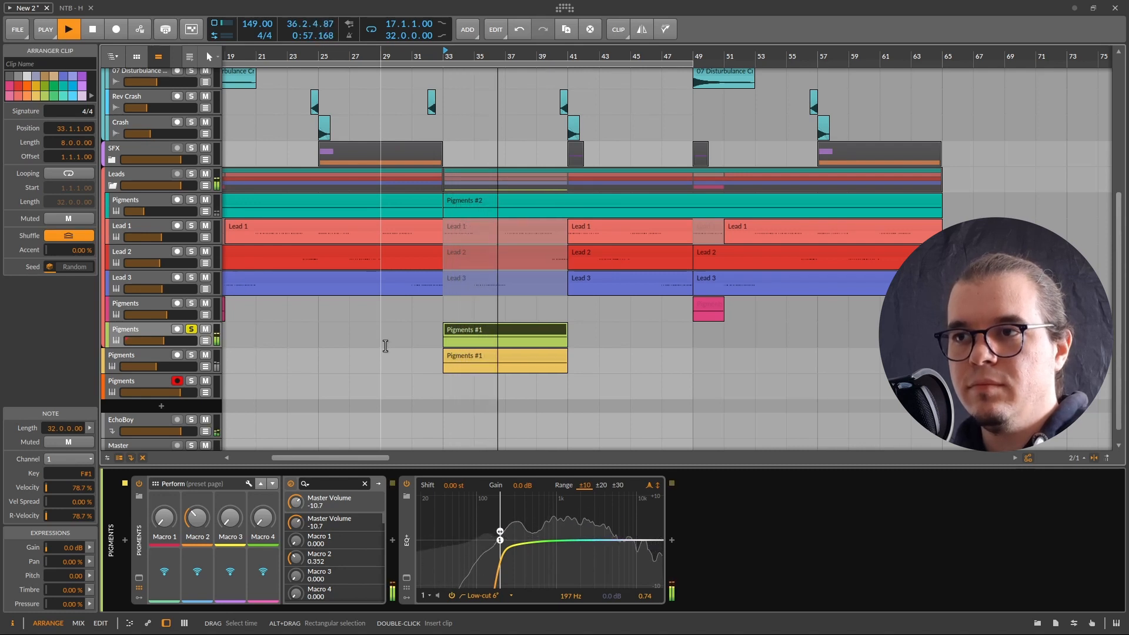
pyautogui.press('space')
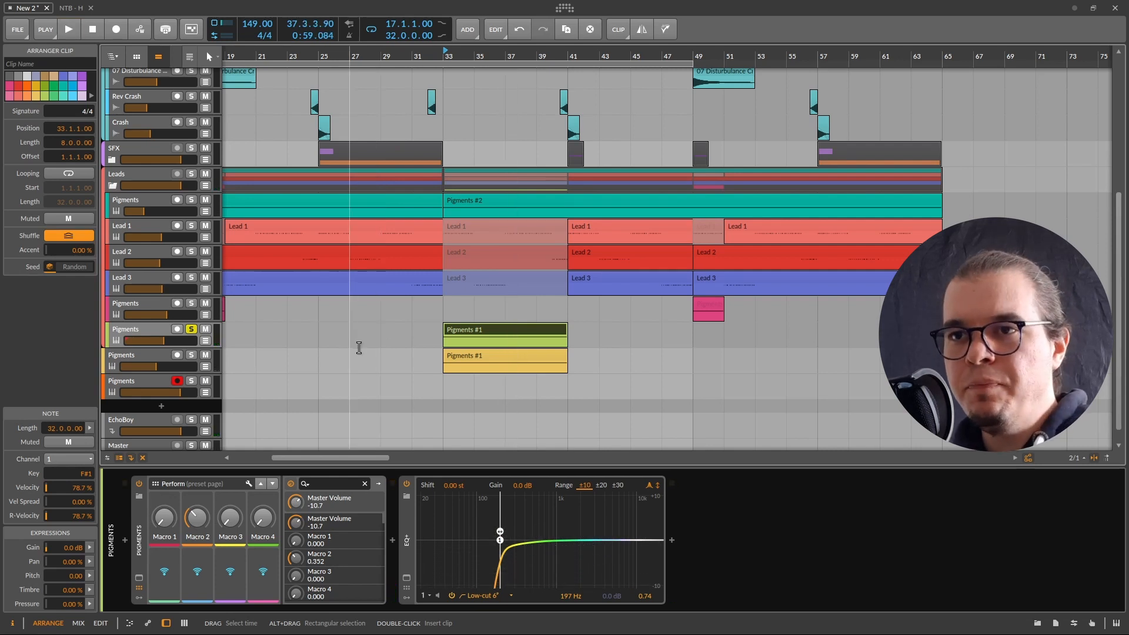
# Solo the yellow Pigments track, inspect its preset in the plug-in window, and audition its clip from bar 33.
pyautogui.click(191, 355)
pyautogui.click(164, 358)
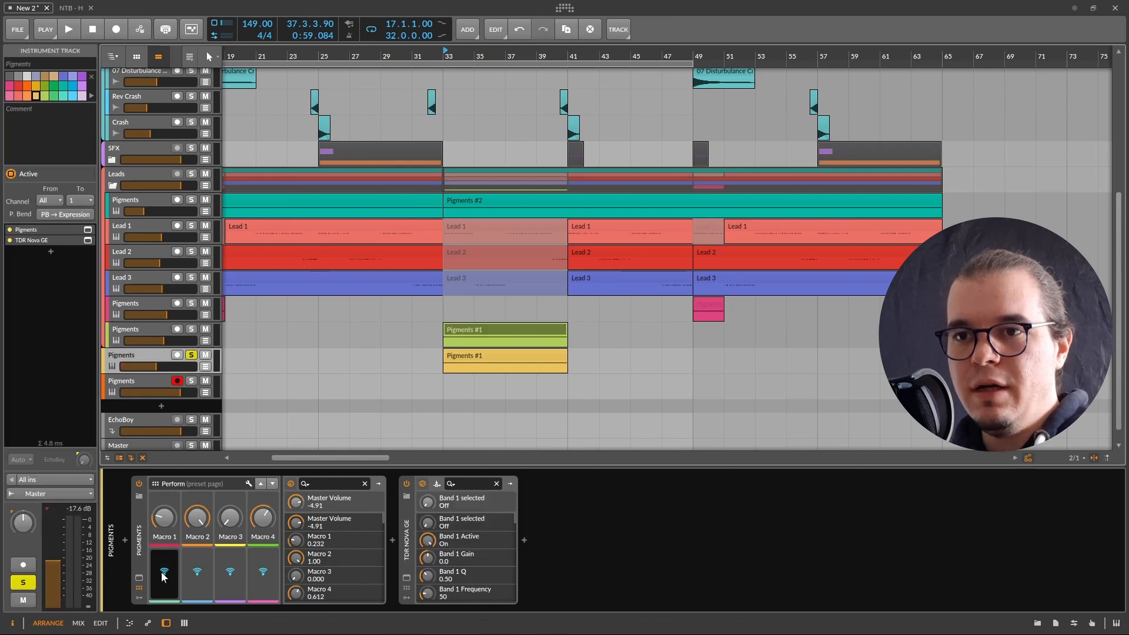
pyautogui.click(138, 577)
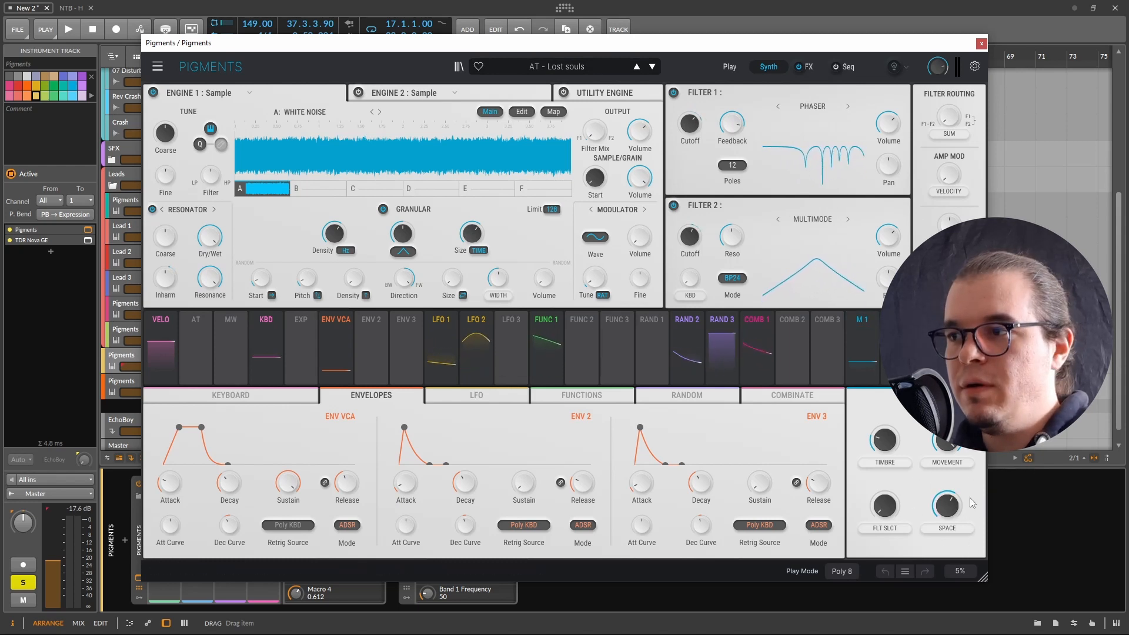
pyautogui.click(981, 44)
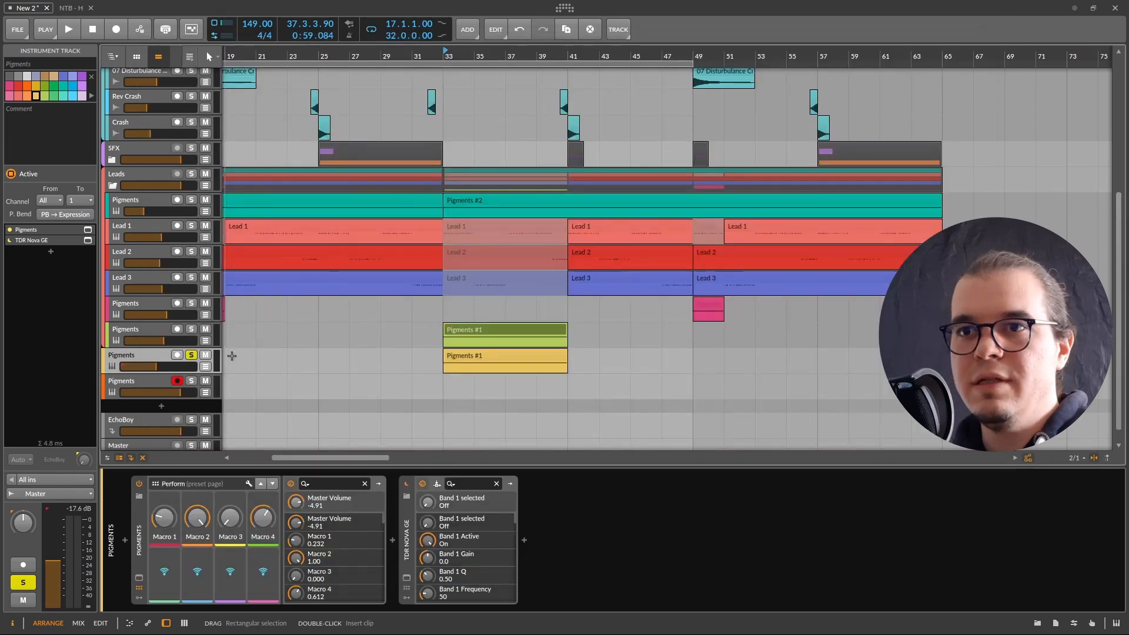
pyautogui.press('space')
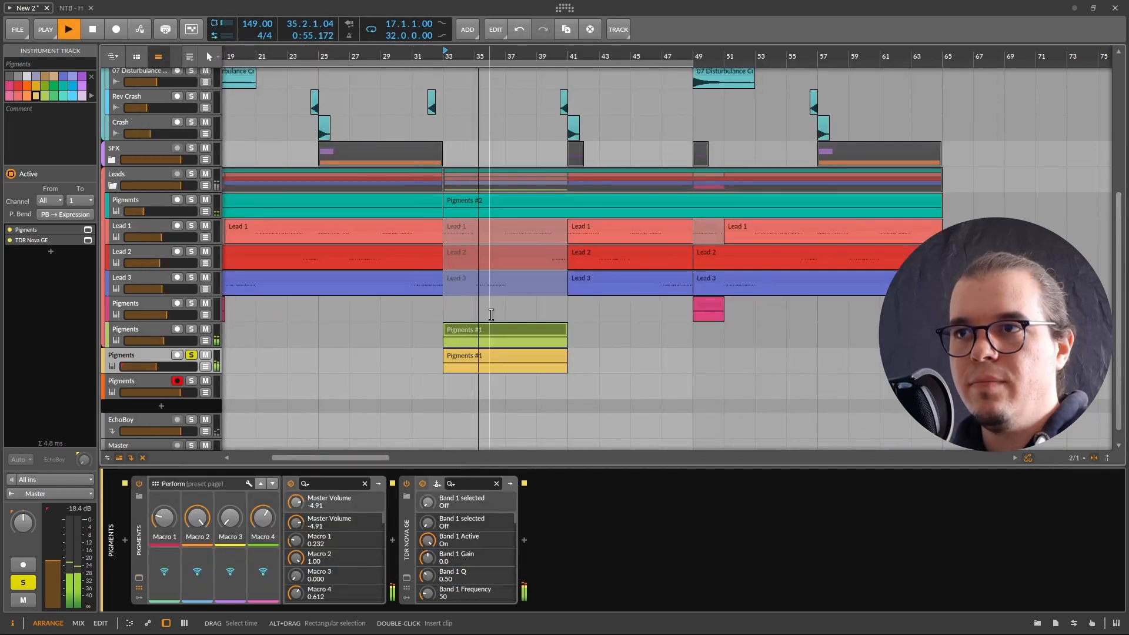
pyautogui.press('space')
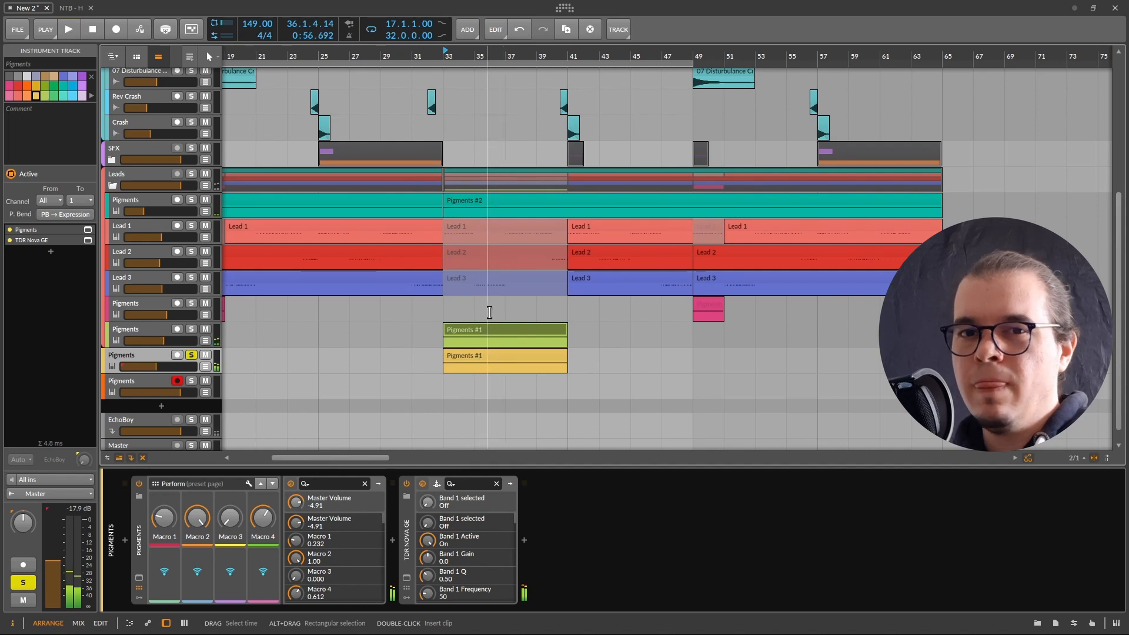
# Play the arrangement from bar 25 to hear the new lead section at bar 33 in context.
pyautogui.scroll(-4, 489, 311)
pyautogui.scroll(2, 391, 365)
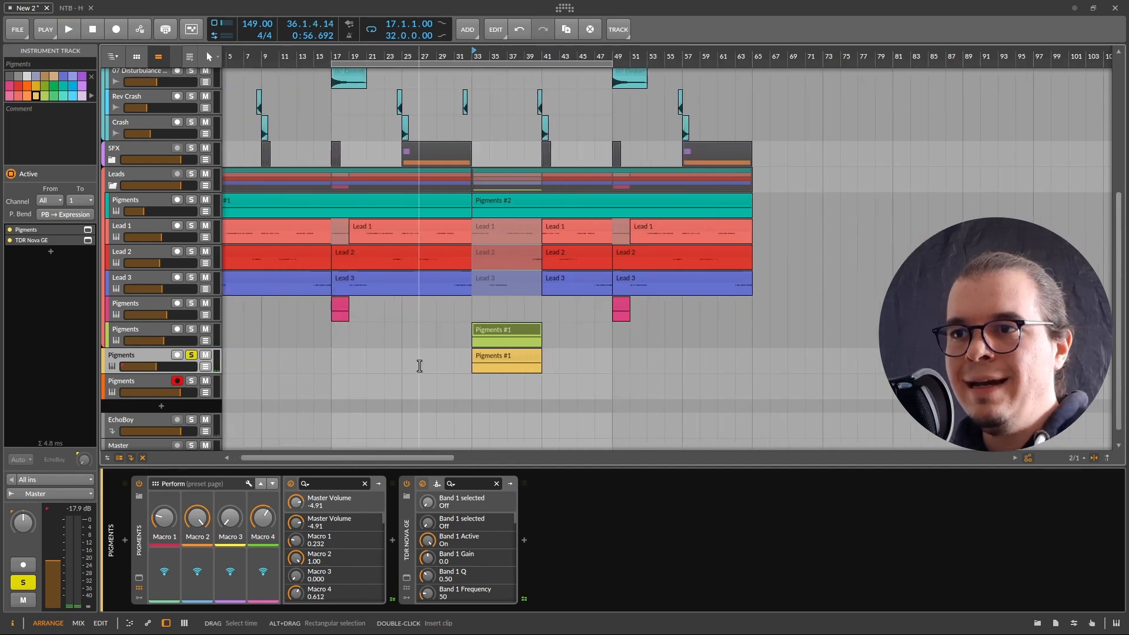
pyautogui.click(406, 364)
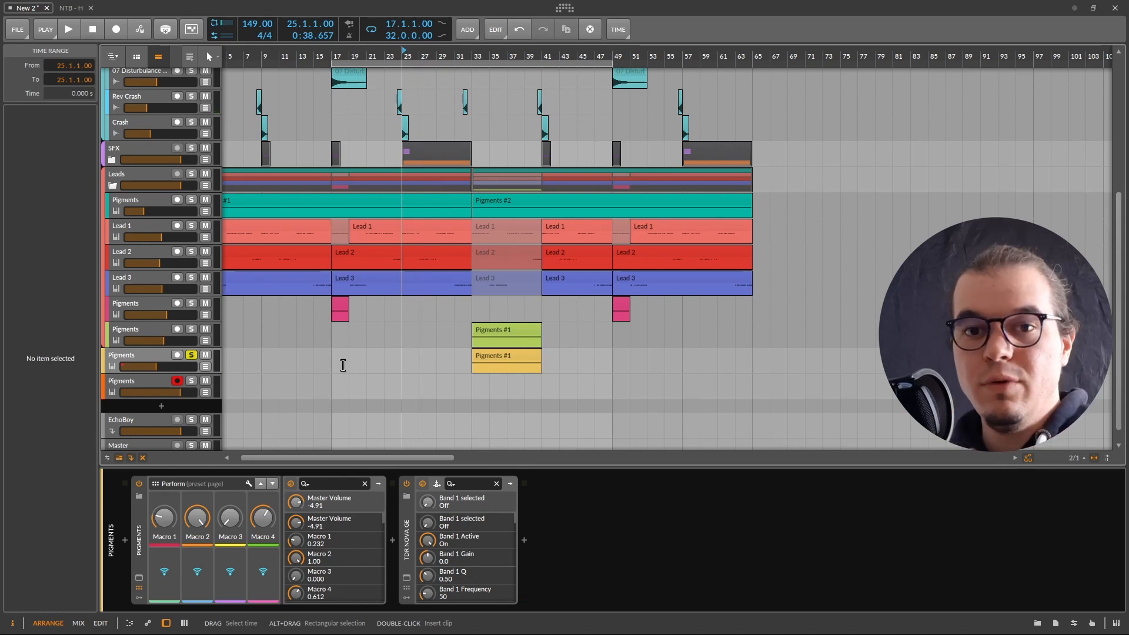
pyautogui.press('space')
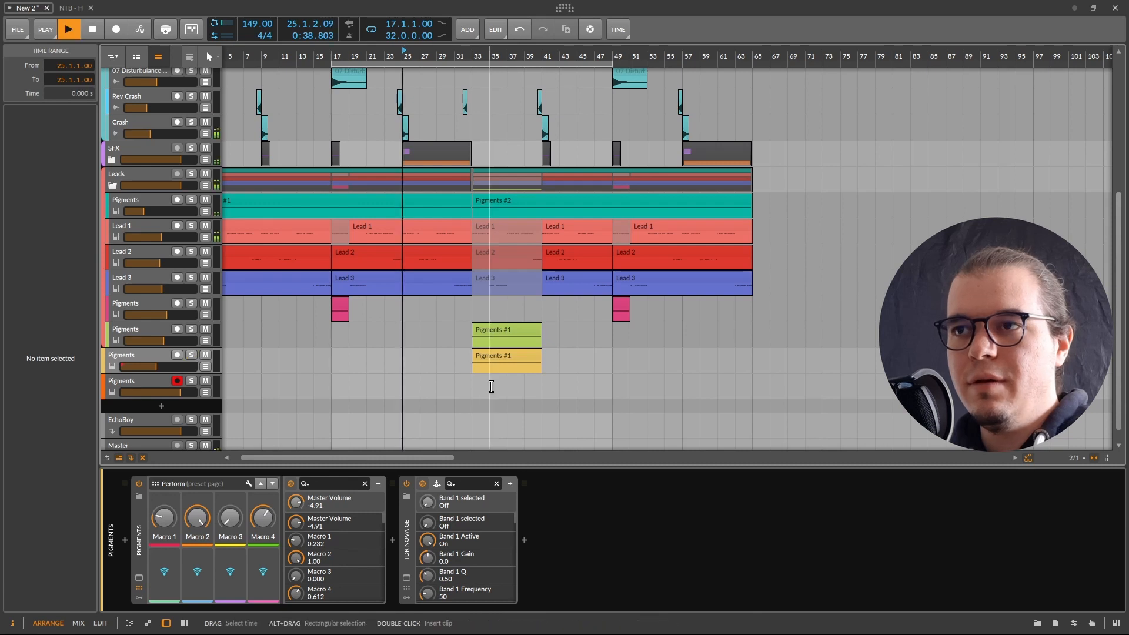
pyautogui.scroll(1, 494, 383)
pyautogui.scroll(-2, 506, 365)
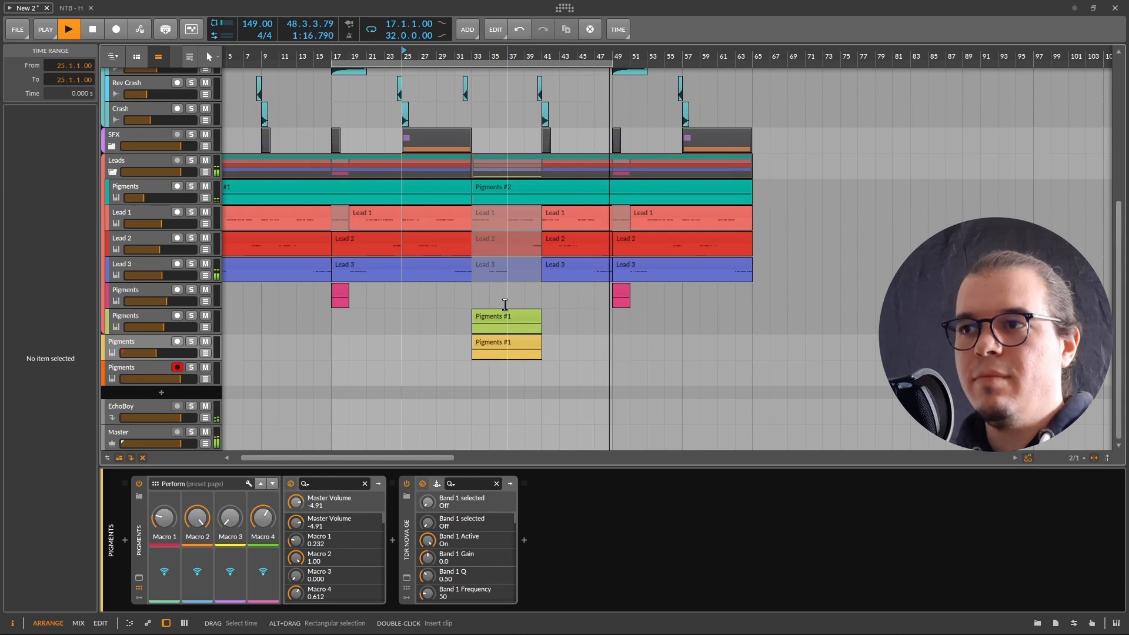
pyautogui.press('space')
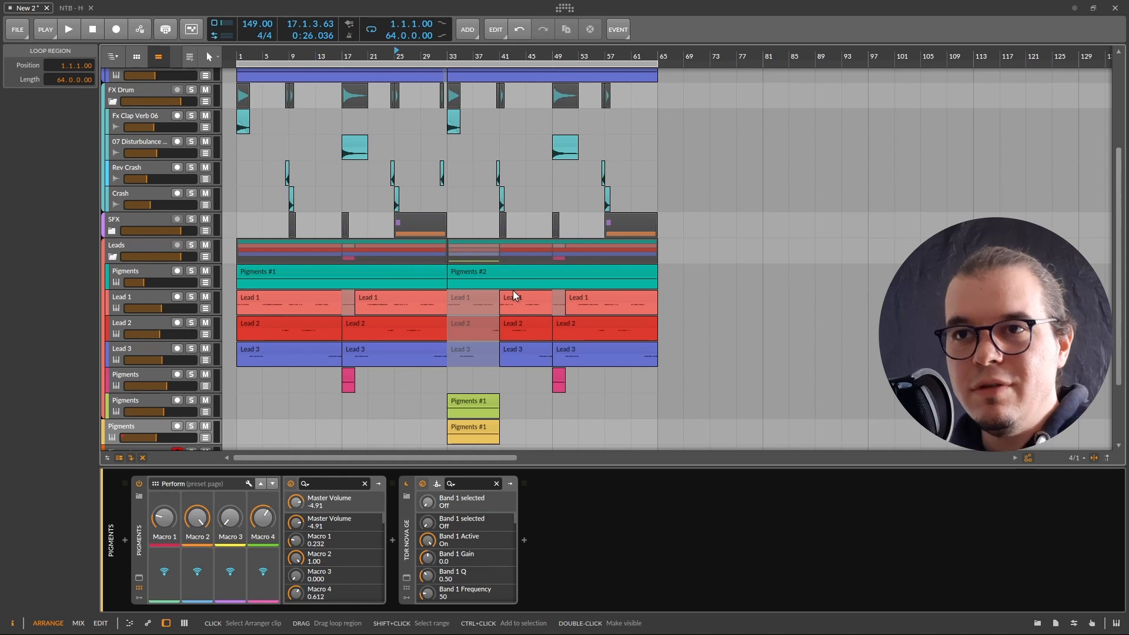
pyautogui.click(455, 202)
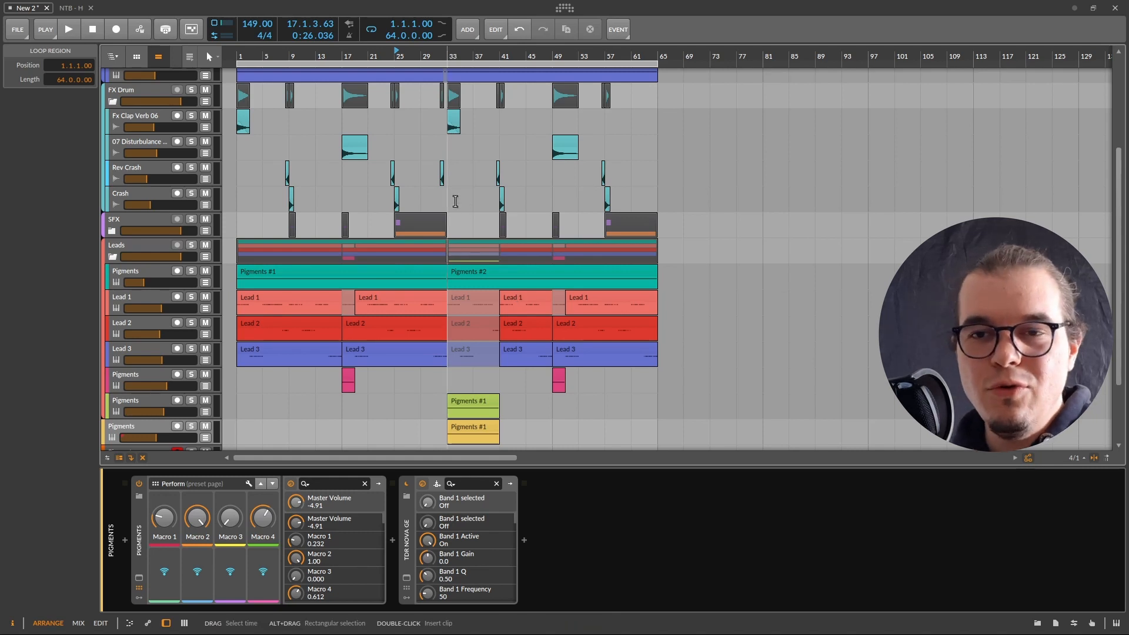